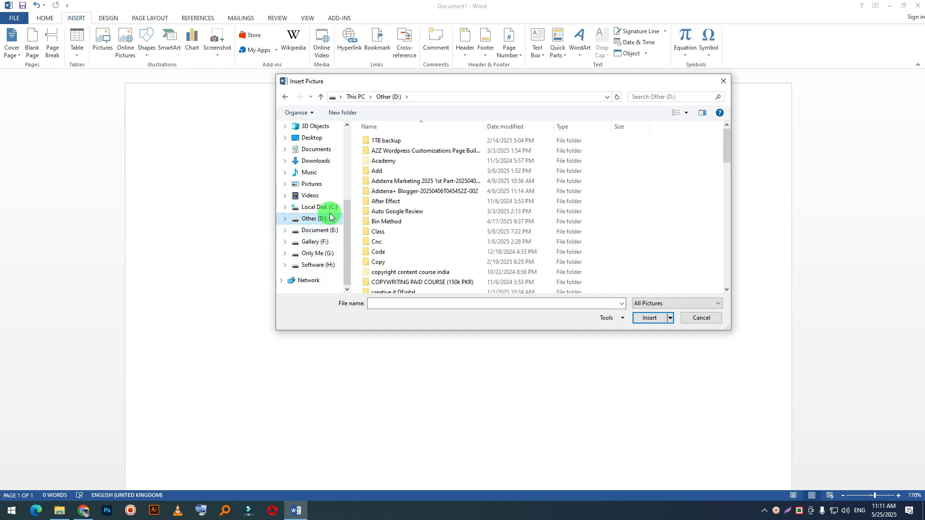
# Open the Downloads folder for picture insertion, try the tiles view, and display its files as large icons
pyautogui.click(314, 161)
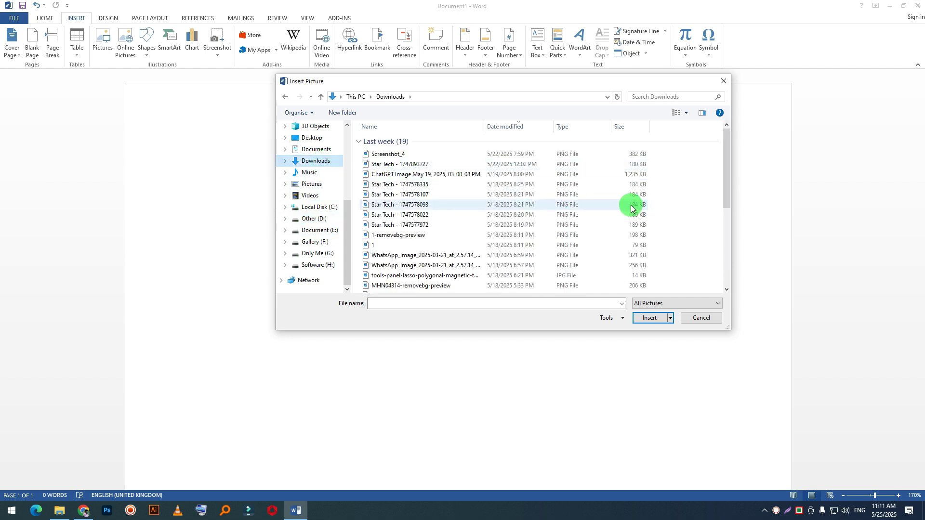
pyautogui.moveTo(730, 185); pyautogui.dragTo(753, 282)
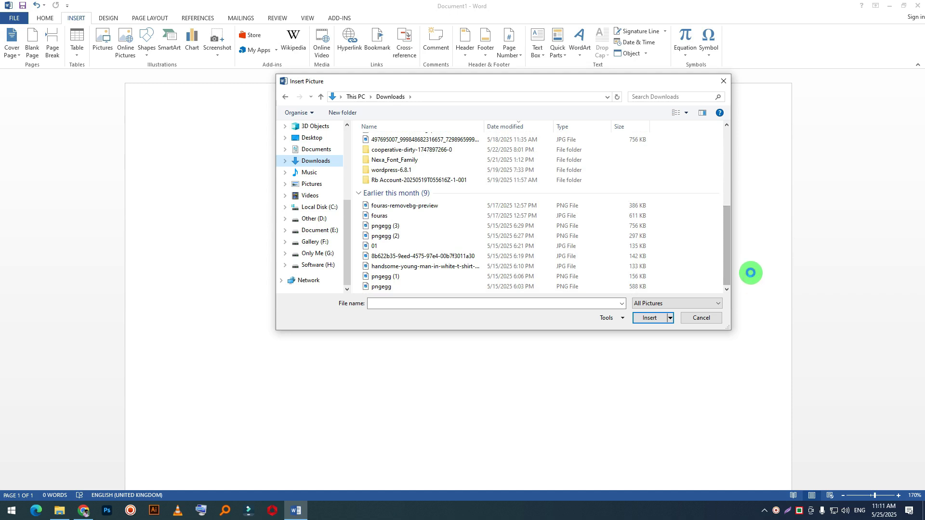
pyautogui.click(407, 206)
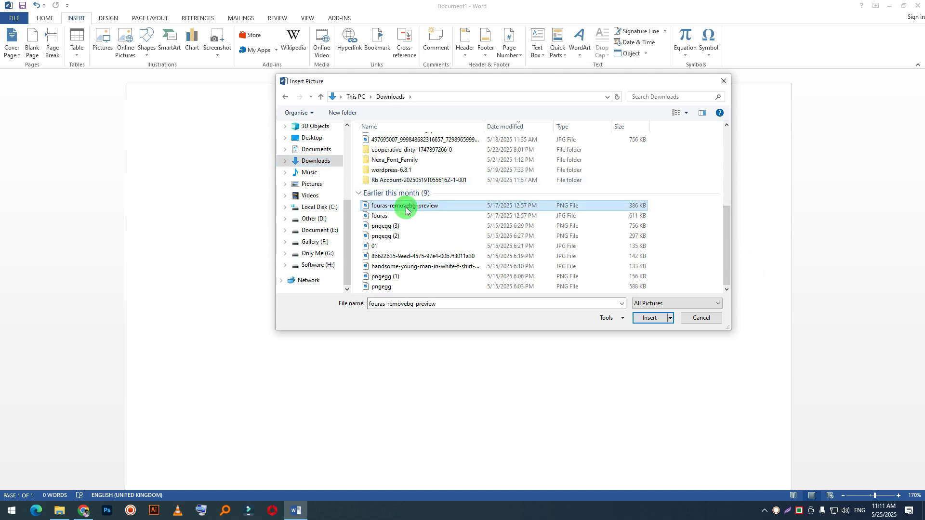
pyautogui.click(685, 113)
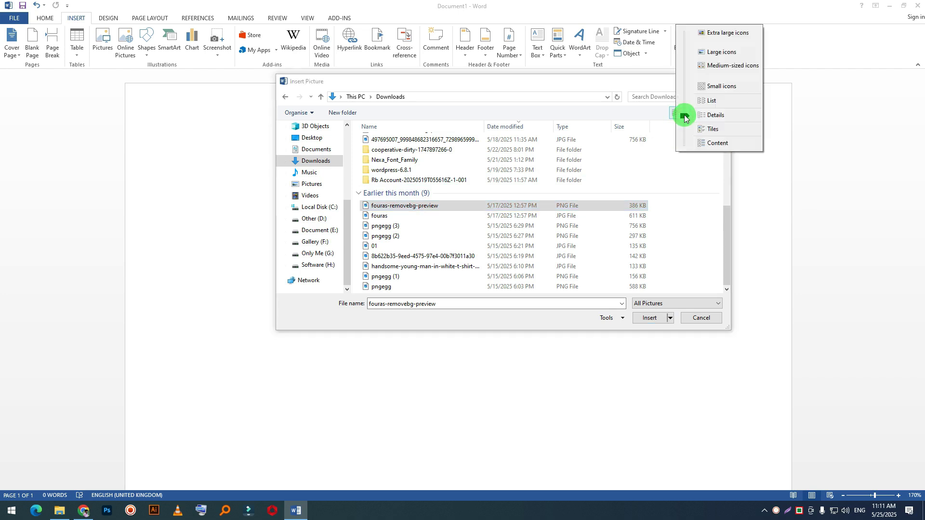
pyautogui.click(717, 56)
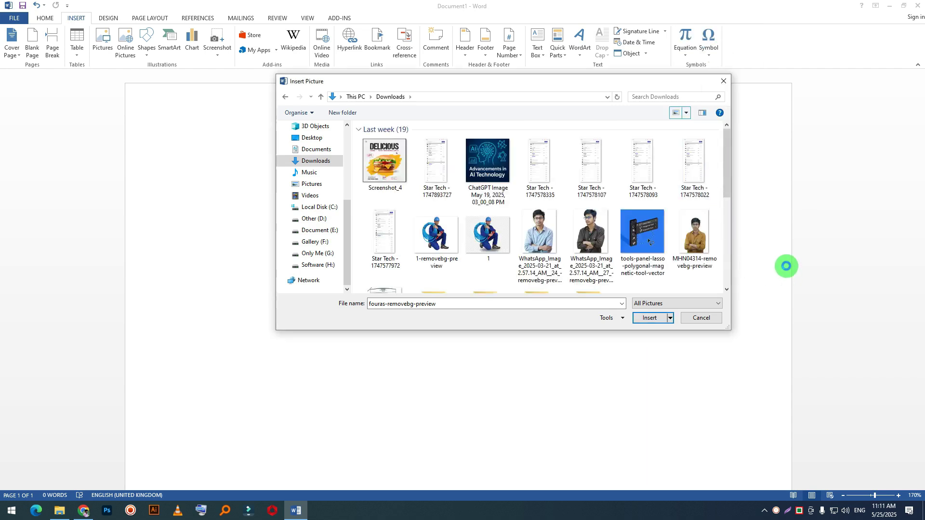
pyautogui.click(691, 118)
pyautogui.click(703, 195)
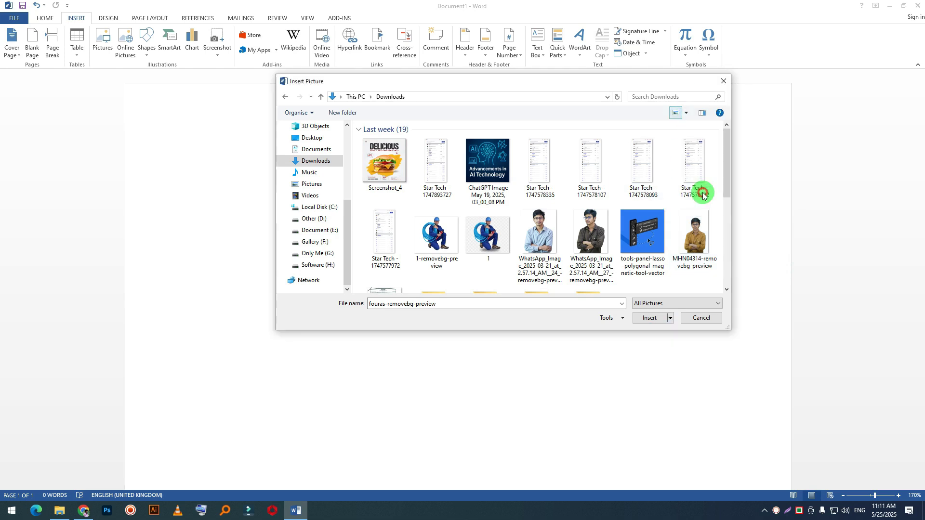
pyautogui.click(685, 114)
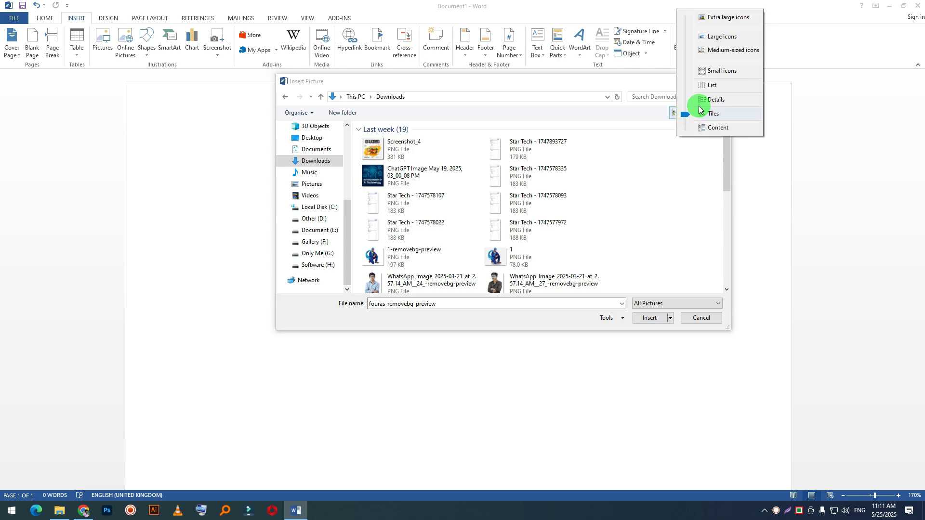
pyautogui.click(708, 36)
# Insert the Screenshot_4 picture from the Downloads folder into the document
pyautogui.click(438, 236)
pyautogui.scroll(-5, 444, 231)
pyautogui.scroll(5, 444, 231)
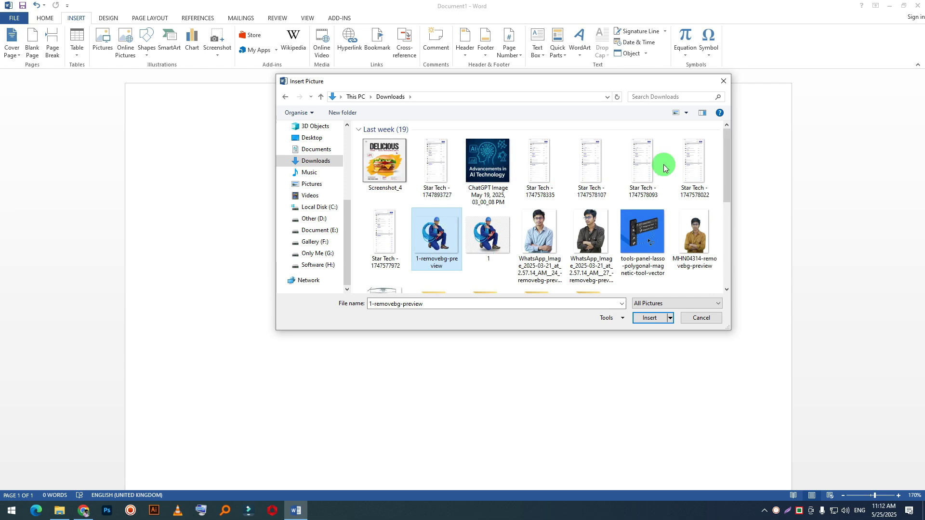
pyautogui.click(383, 175)
pyautogui.click(650, 320)
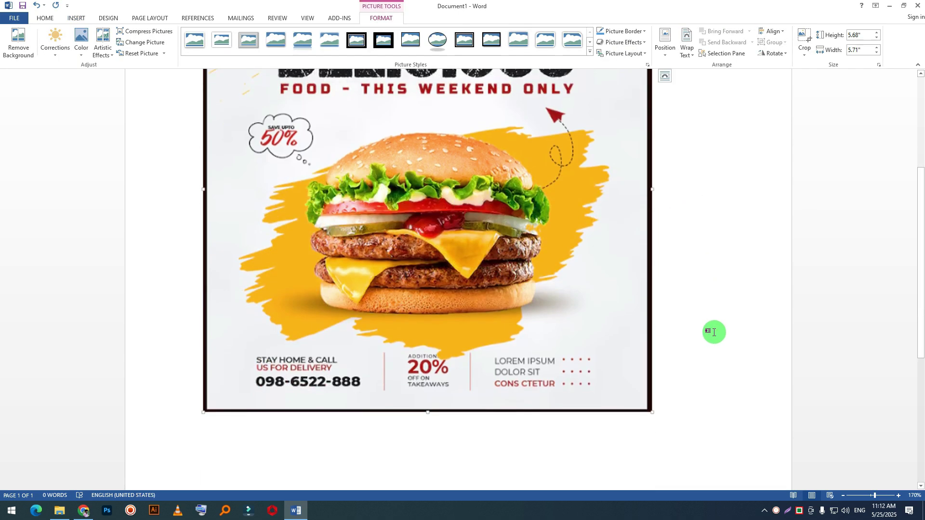
# Shrink the burger poster to about 2.31" wide, enlarge it to about 4.33" wide, and delete it from the page
pyautogui.scroll(3, 665, 431)
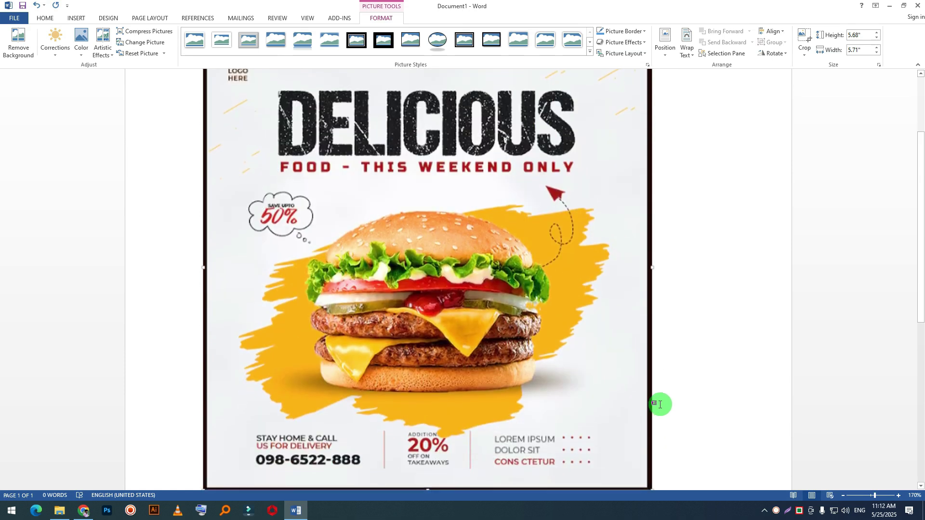
pyautogui.scroll(-2, 663, 408)
pyautogui.moveTo(653, 450); pyautogui.dragTo(388, 248)
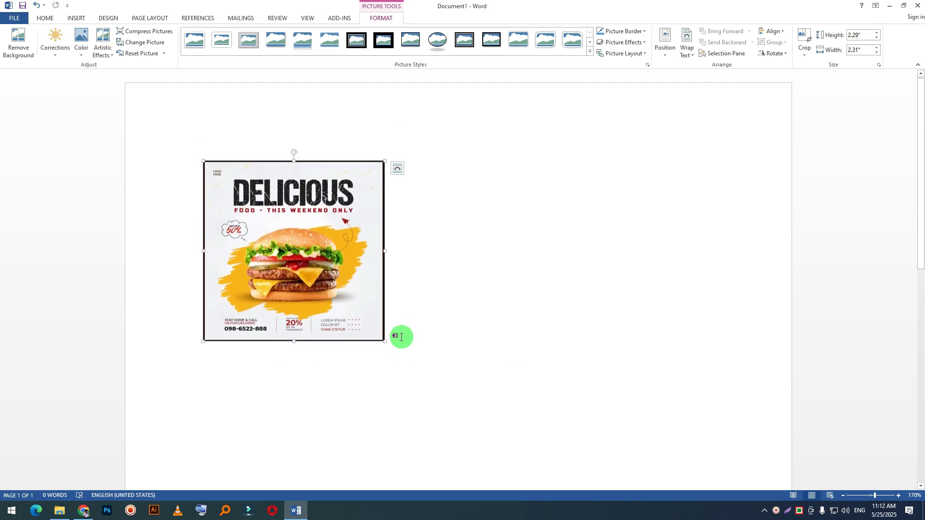
pyautogui.click(392, 352)
pyautogui.click(380, 339)
pyautogui.moveTo(383, 342); pyautogui.dragTo(648, 398)
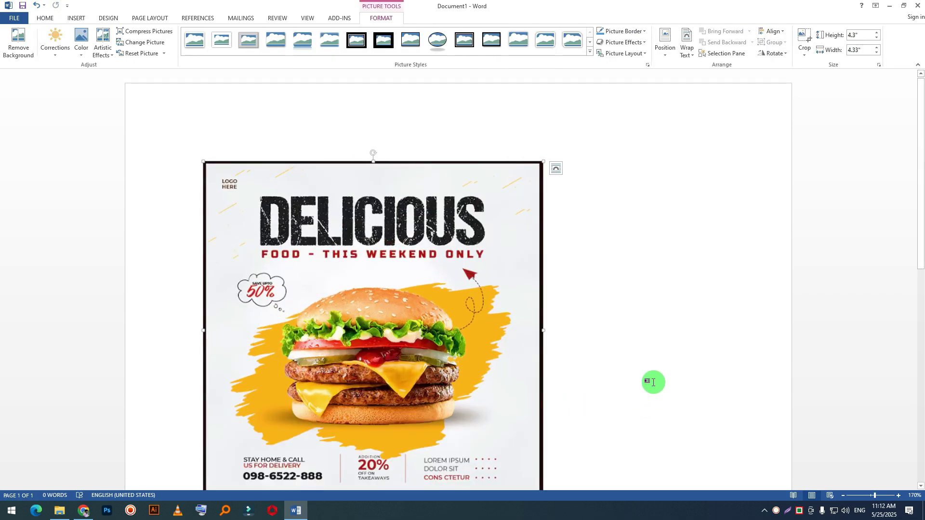
pyautogui.scroll(-2, 650, 375)
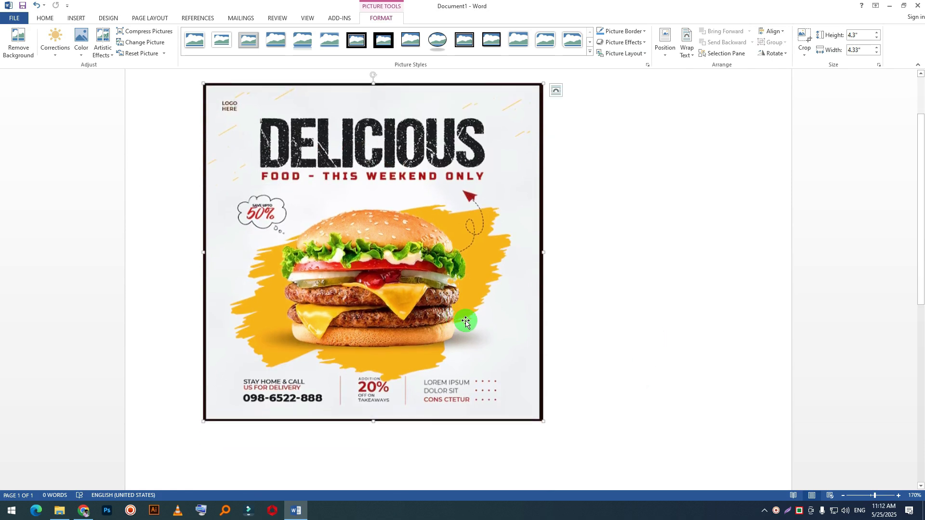
pyautogui.press('Delete')
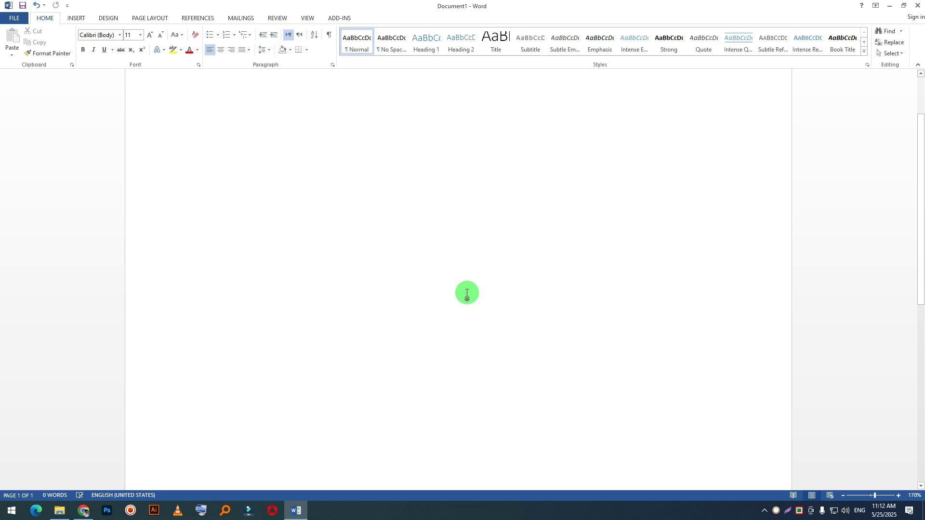
# Start inserting another picture from Downloads, show the files as large icons, and select MHN04314-removebg-preview
pyautogui.click(76, 18)
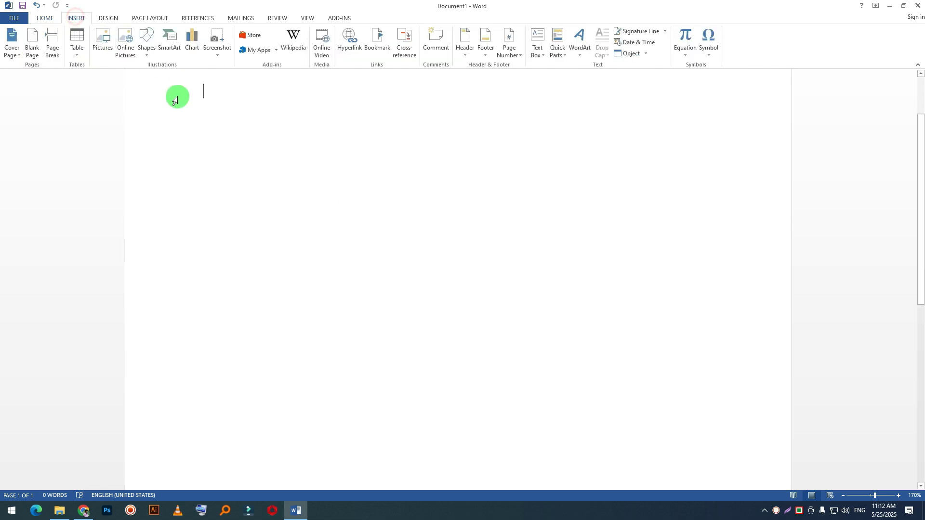
pyautogui.click(101, 50)
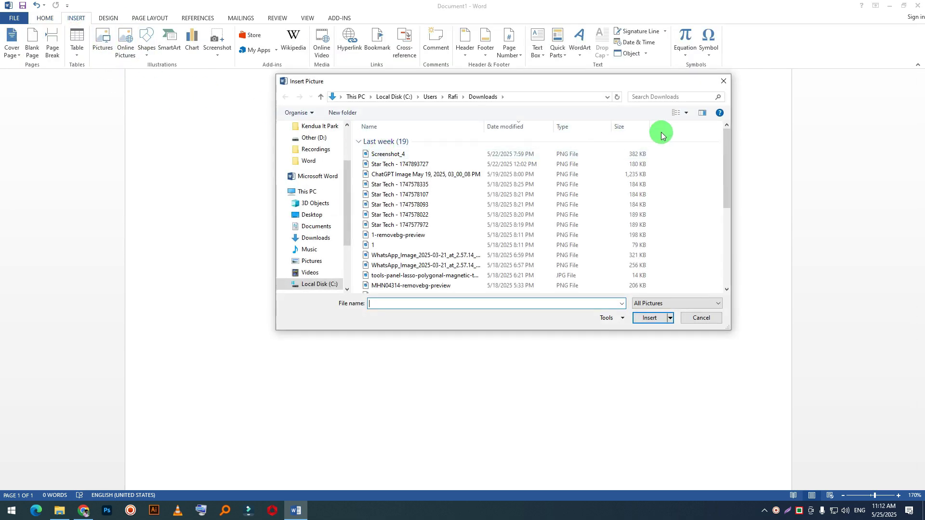
pyautogui.click(686, 116)
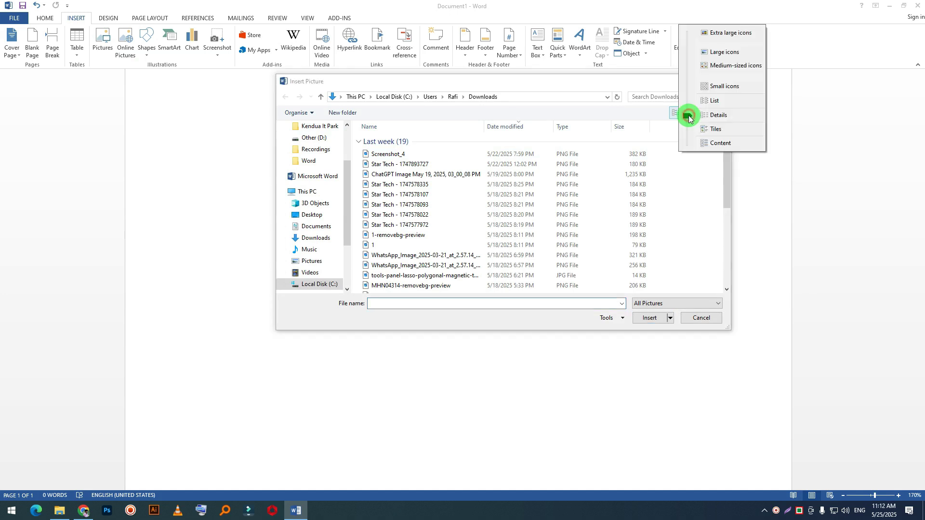
pyautogui.click(714, 55)
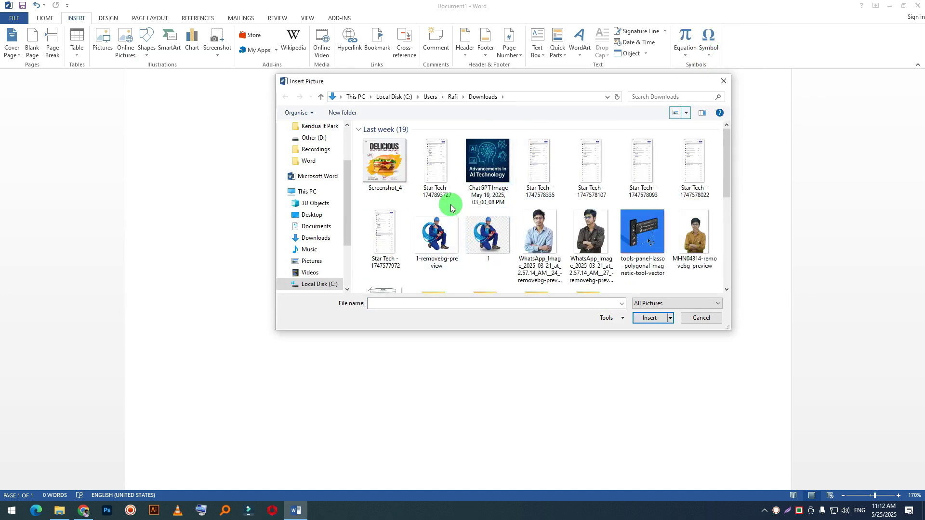
pyautogui.scroll(-2, 441, 204)
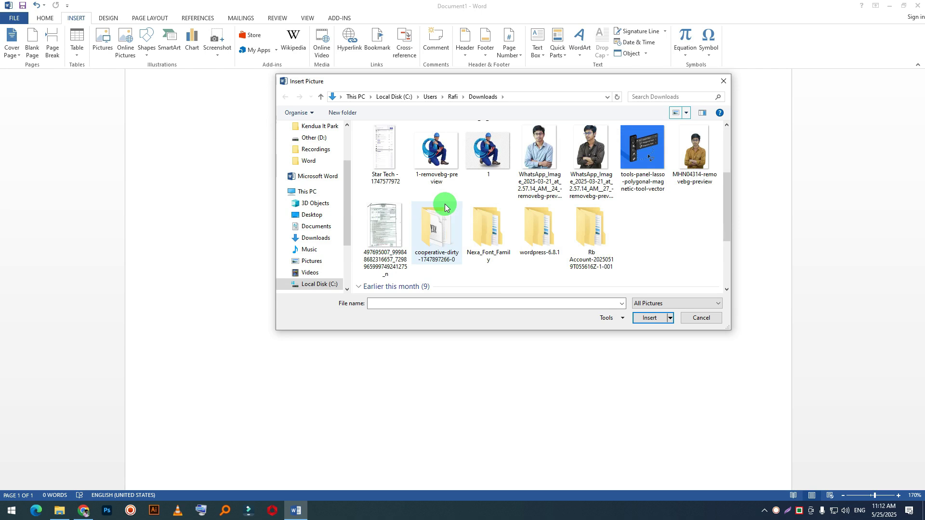
pyautogui.scroll(2, 442, 204)
pyautogui.scroll(-2, 648, 253)
pyautogui.click(688, 154)
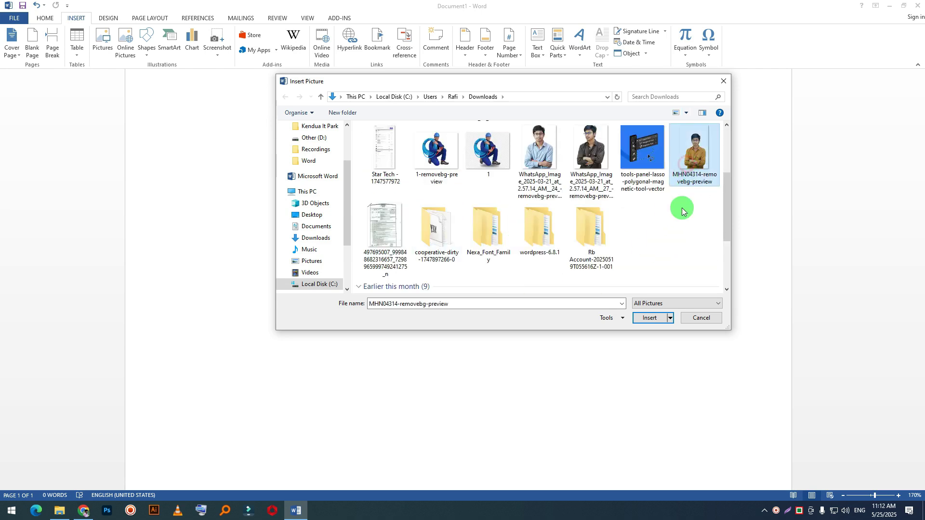
pyautogui.scroll(2, 533, 227)
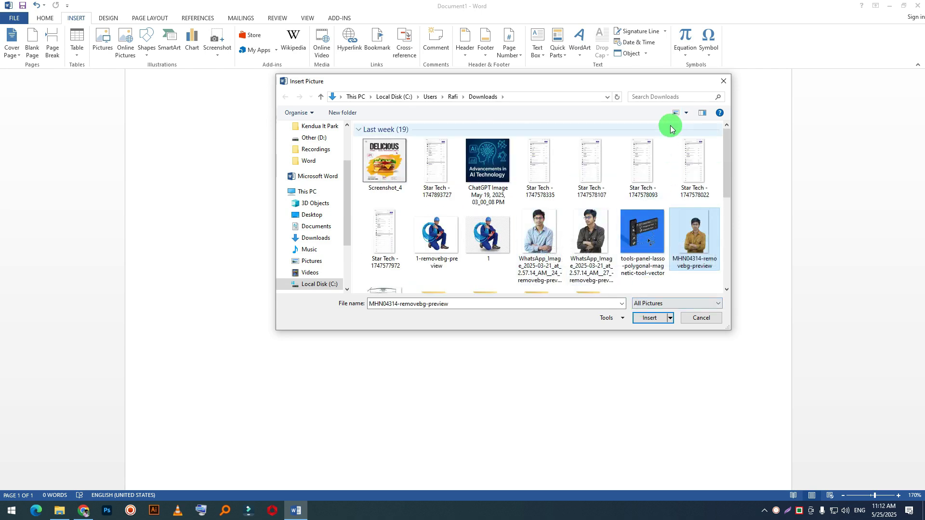
# Try the small icons and list views for the picture files and return to large icons
pyautogui.click(686, 113)
pyautogui.moveTo(687, 113); pyautogui.dragTo(692, 155)
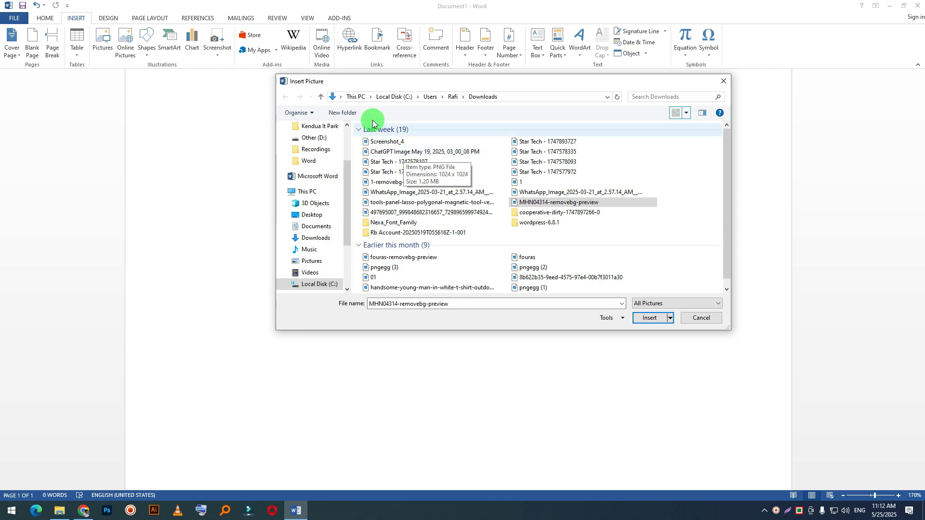
pyautogui.click(687, 113)
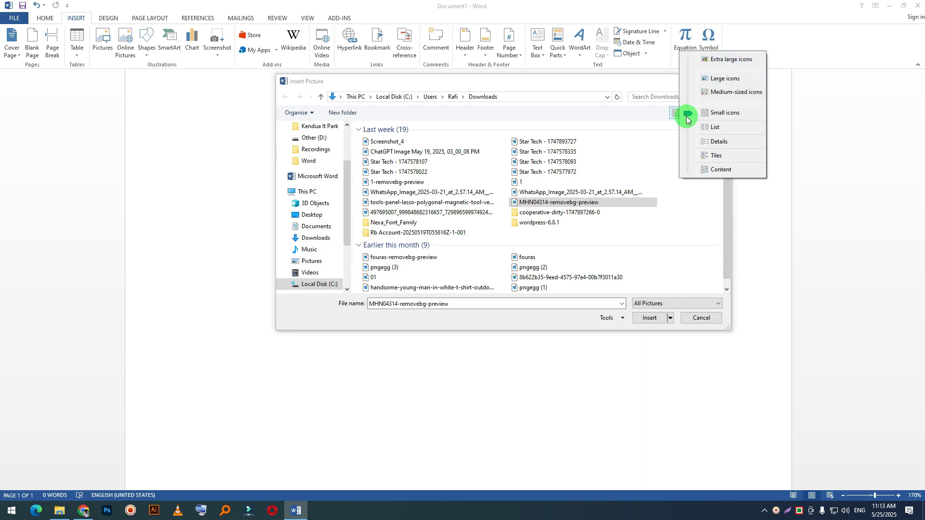
pyautogui.moveTo(687, 114)
pyautogui.mouseDown()
pyautogui.moveTo(690, 58)
pyautogui.moveTo(690, 130)
pyautogui.mouseUp()
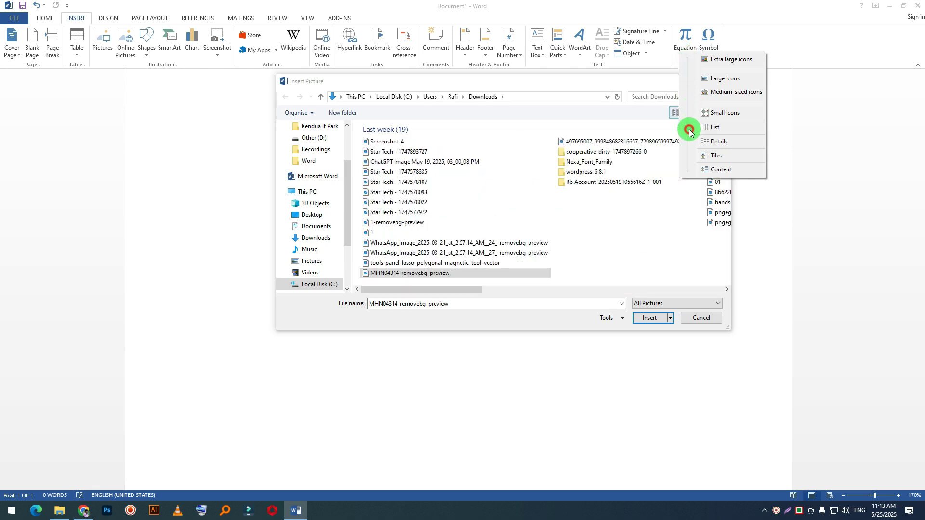
pyautogui.moveTo(690, 124); pyautogui.dragTo(689, 80)
# Insert the MHN04314-removebg-preview picture from Downloads into the document
pyautogui.click(591, 219)
pyautogui.scroll(-2, 711, 187)
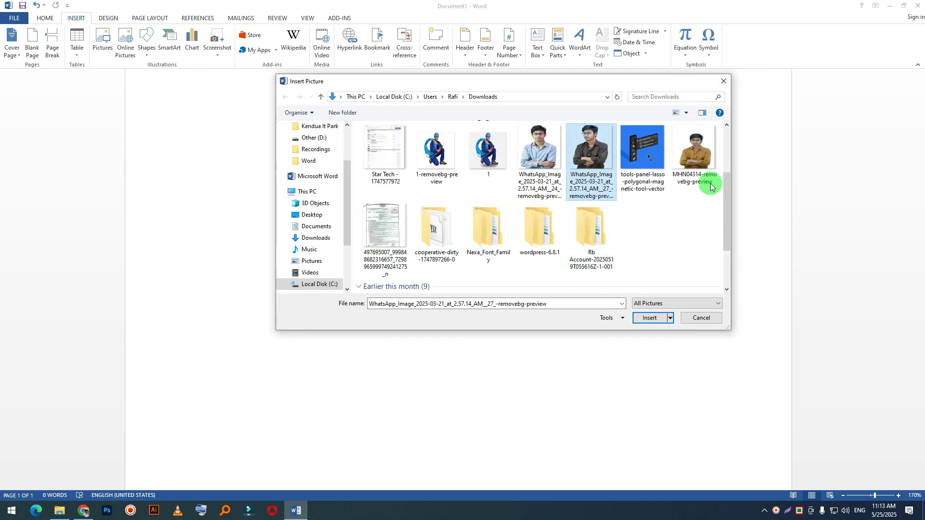
pyautogui.click(704, 147)
pyautogui.click(655, 324)
# Scale the inserted portrait down proportionally to about 3.16" high by 2.11" wide
pyautogui.scroll(-5, 537, 324)
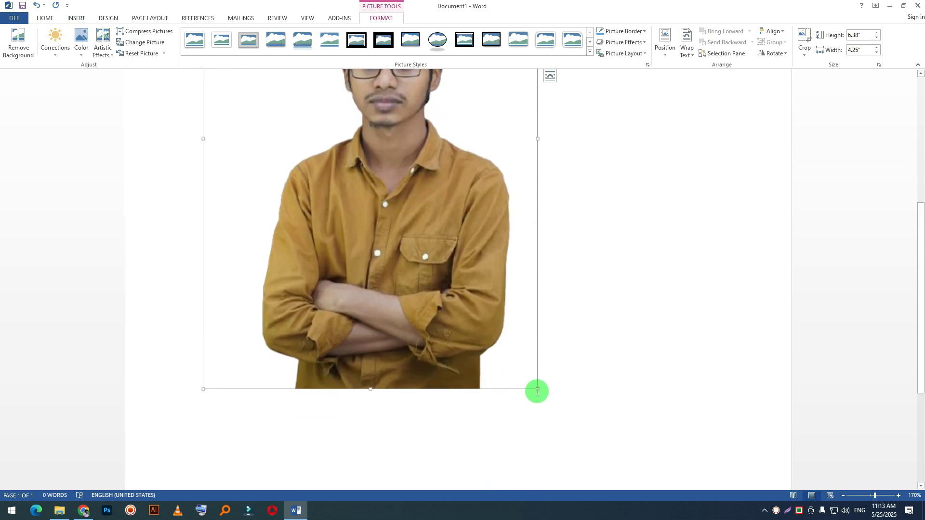
pyautogui.moveTo(537, 388); pyautogui.dragTo(369, 136)
pyautogui.scroll(5, 318, 116)
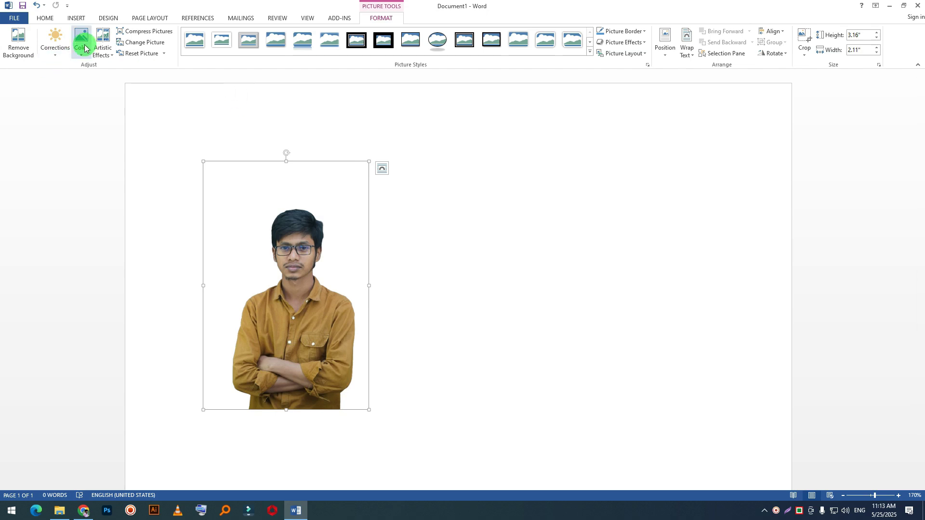
# Apply the Cutout artistic effect to the inserted portrait
pyautogui.click(423, 222)
pyautogui.click(336, 288)
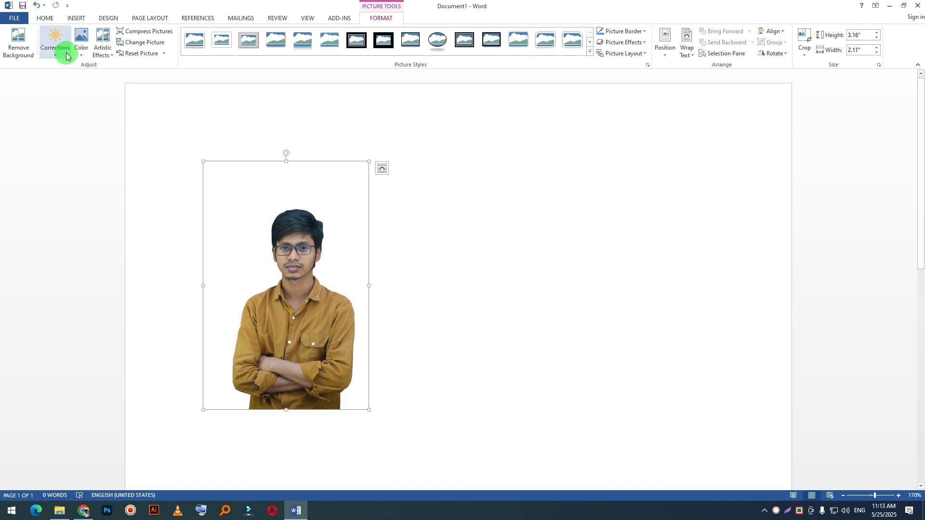
pyautogui.click(82, 52)
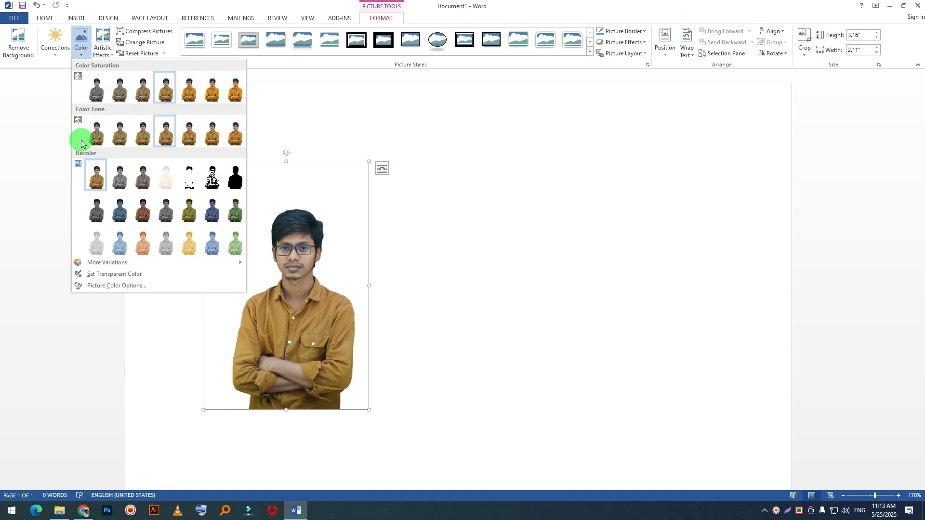
pyautogui.click(143, 6)
pyautogui.click(105, 53)
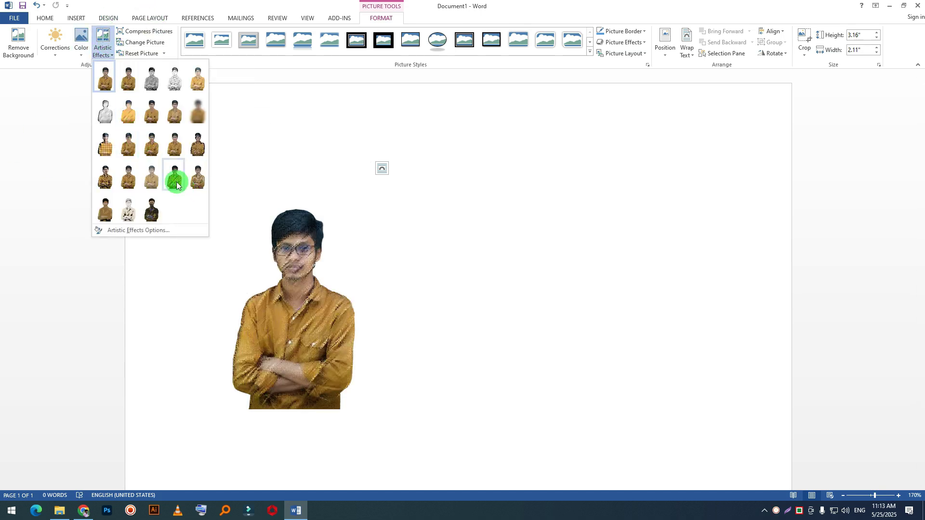
pyautogui.click(101, 212)
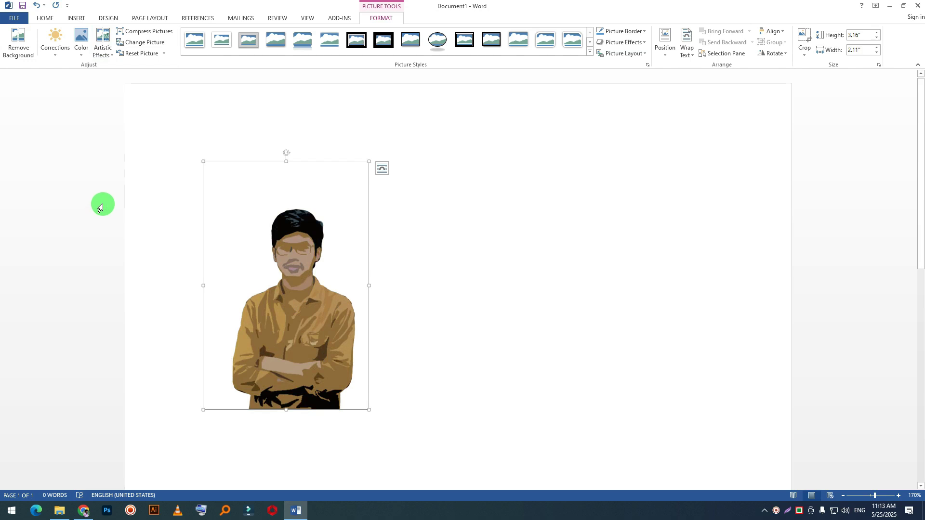
pyautogui.click(108, 55)
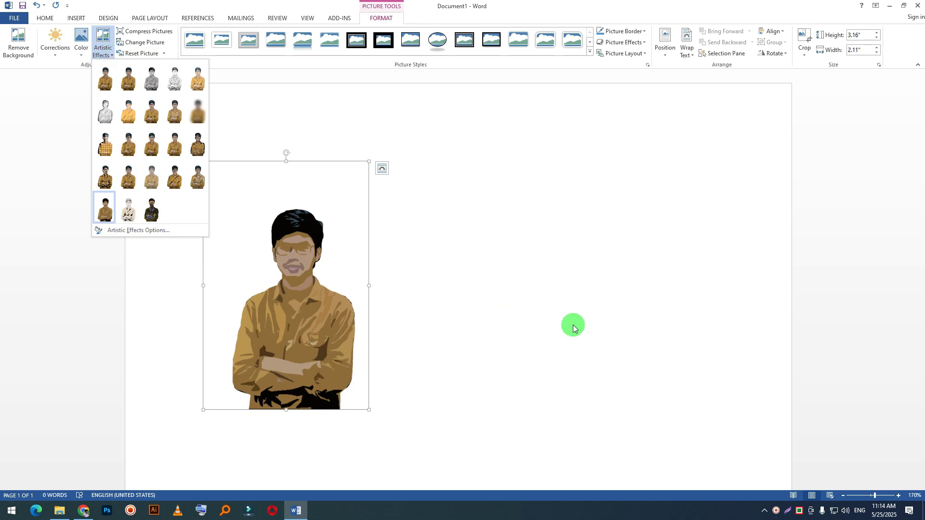
pyautogui.rightClick(773, 512)
pyautogui.rightClick(773, 512)
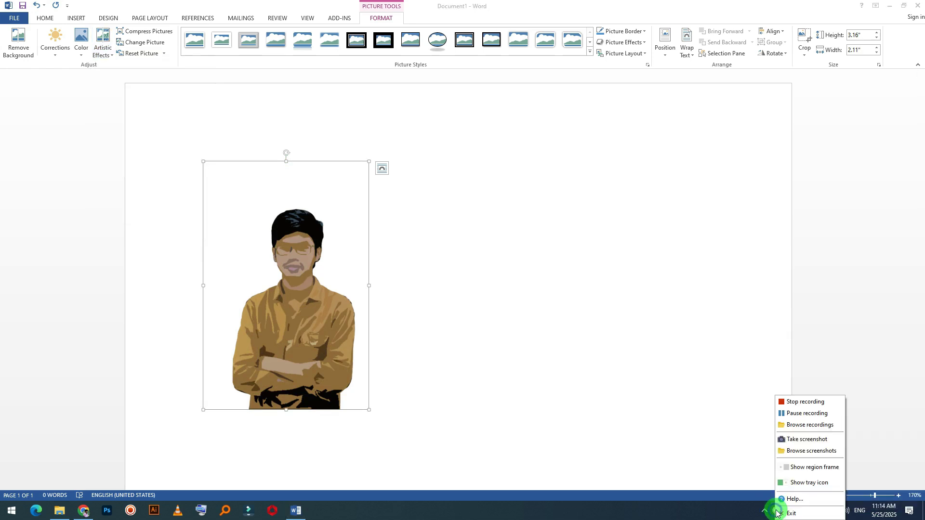
pyautogui.click(781, 414)
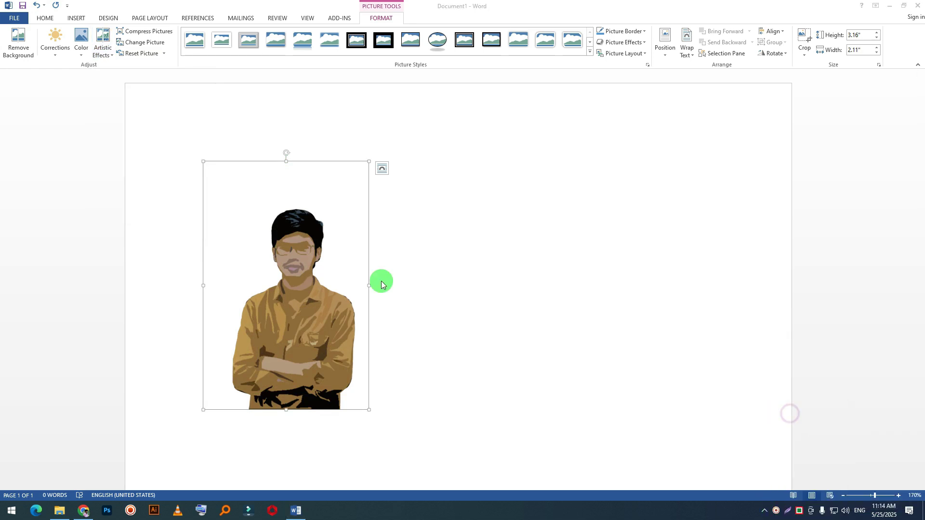
# Replace the portrait's Cutout artistic effect with the Texturizer effect
pyautogui.click(80, 43)
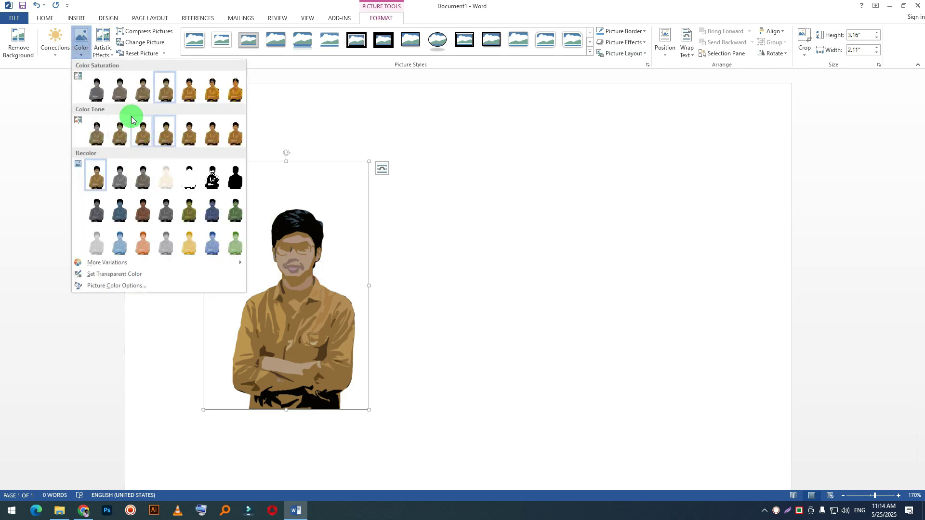
pyautogui.click(103, 43)
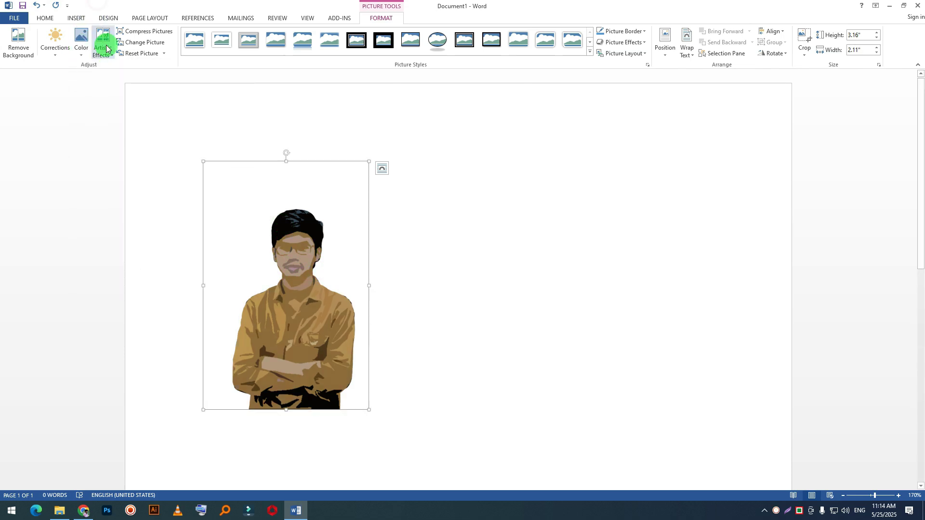
pyautogui.click(102, 42)
pyautogui.click(153, 148)
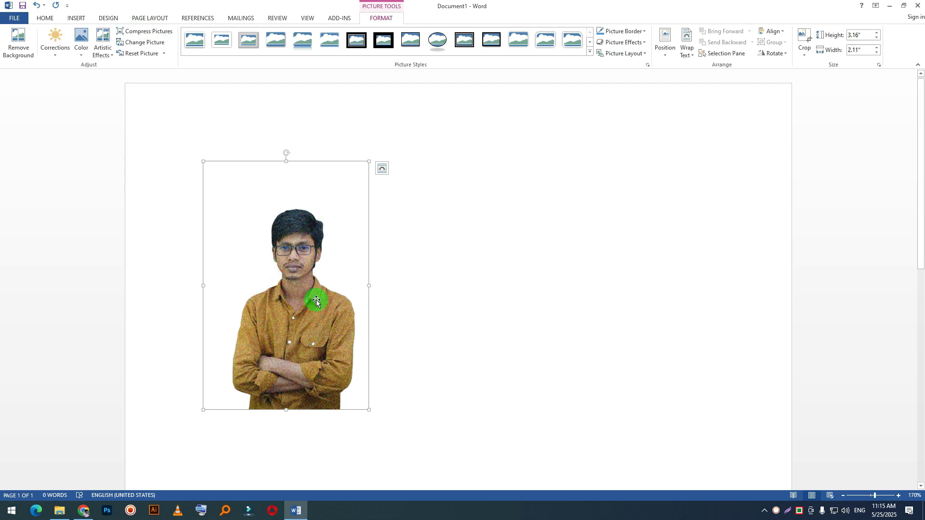
# Scale the portrait down proportionally to about 1.6" high by 1.07" wide
pyautogui.moveTo(369, 410); pyautogui.dragTo(312, 340)
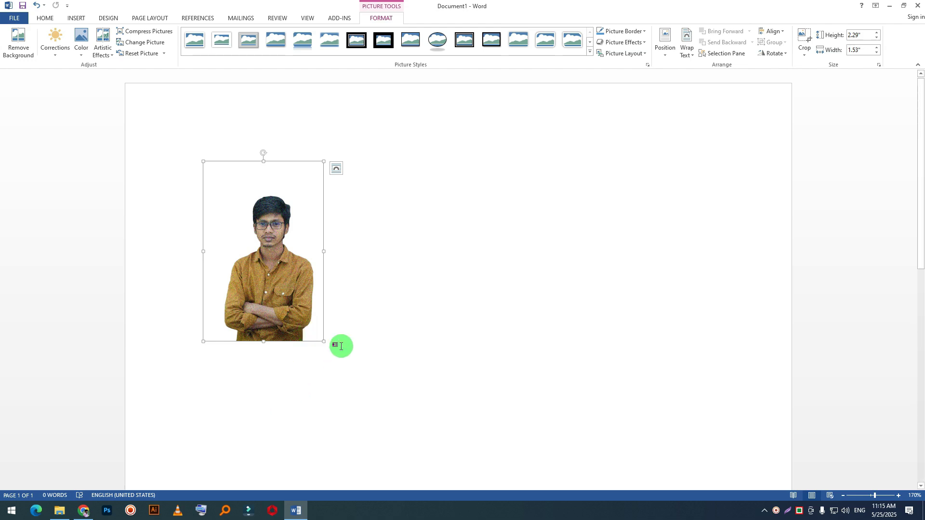
pyautogui.moveTo(322, 343); pyautogui.dragTo(379, 346)
pyautogui.moveTo(314, 268); pyautogui.dragTo(288, 287)
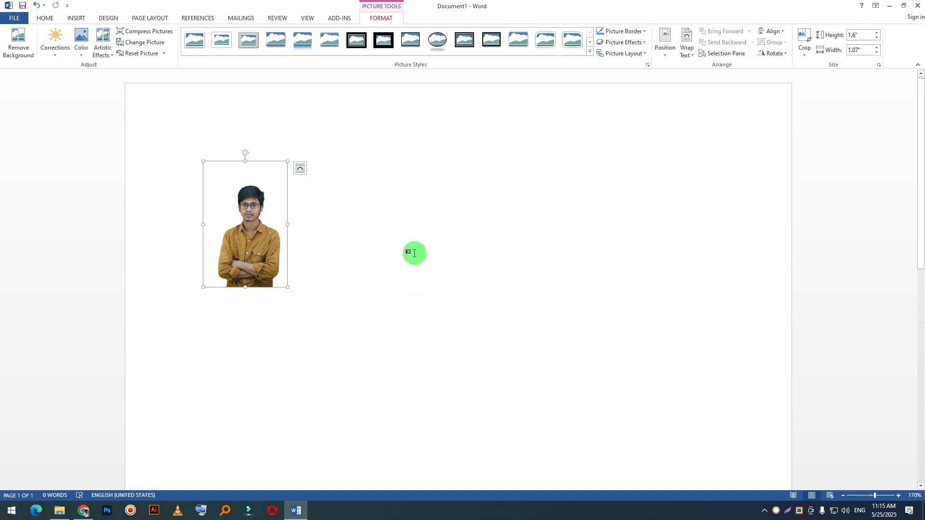
# Compress only this picture at the document resolution, deleting its cropped areas
pyautogui.click(154, 31)
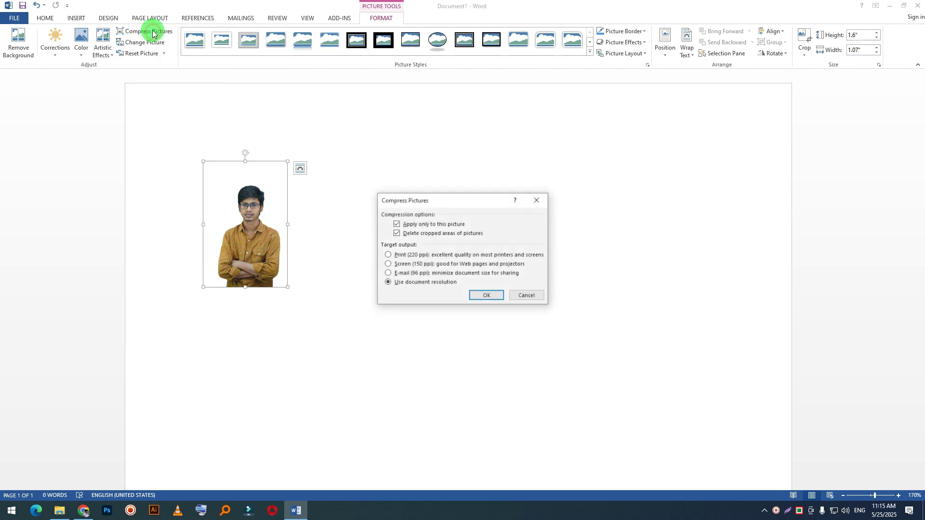
pyautogui.click(485, 295)
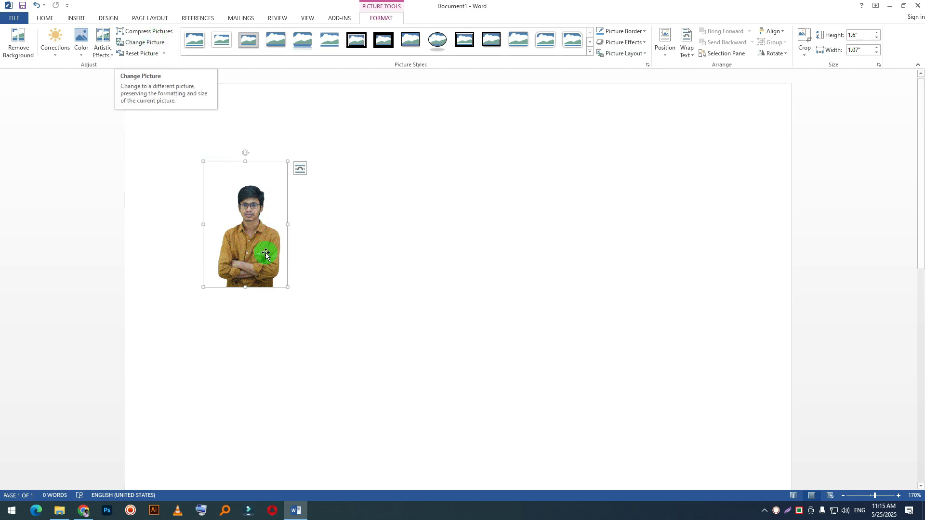
pyautogui.moveTo(265, 244)
pyautogui.mouseDown()
pyautogui.moveTo(278, 235)
pyautogui.moveTo(255, 244)
pyautogui.mouseUp()
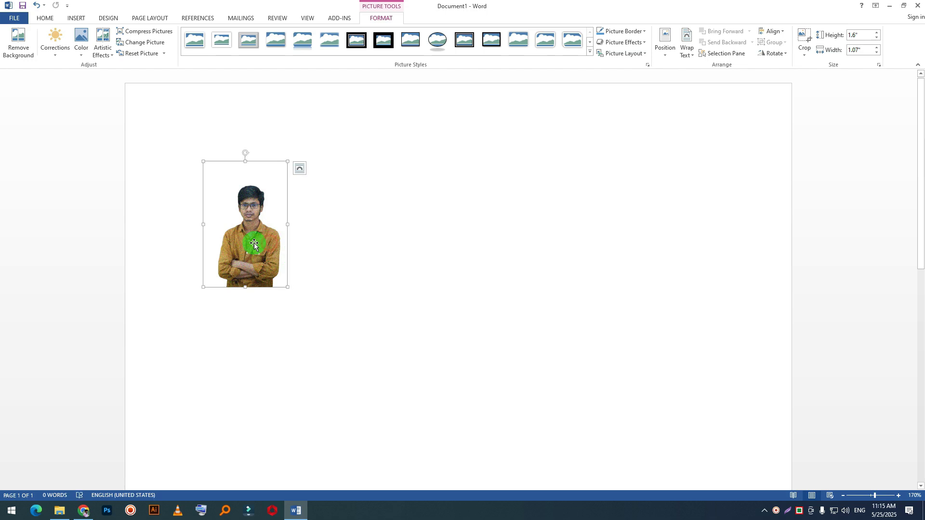
pyautogui.click(440, 250)
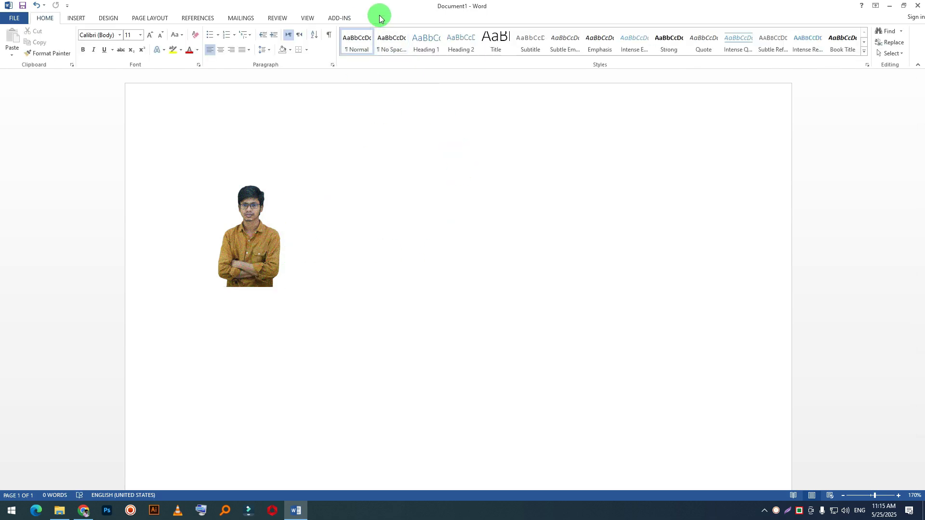
pyautogui.click(247, 238)
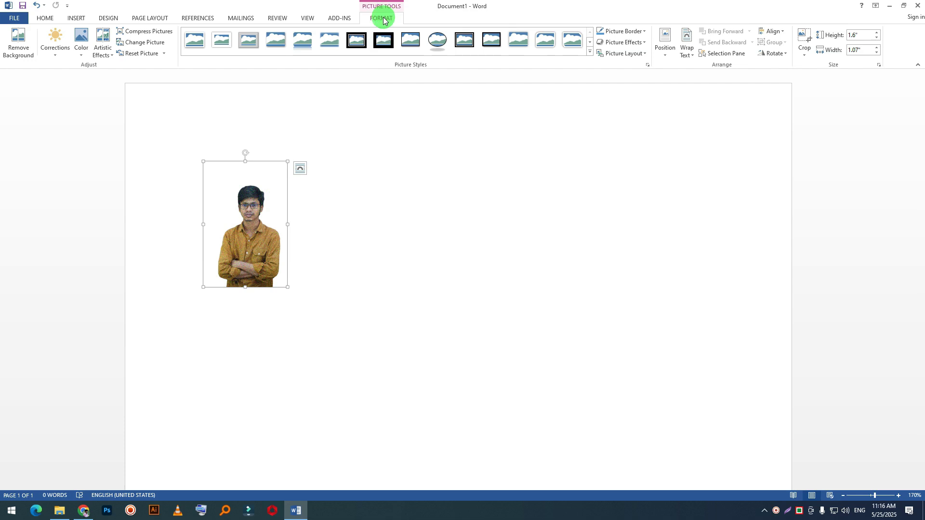
pyautogui.click(616, 241)
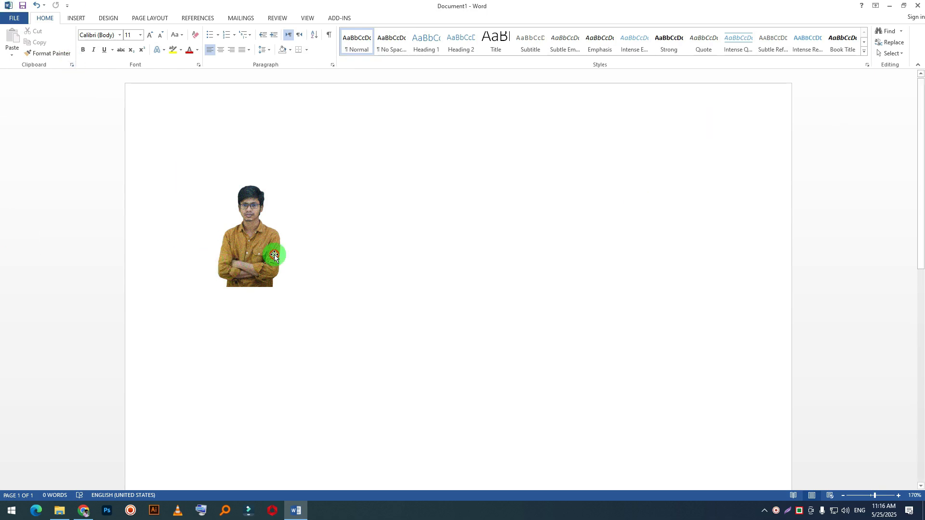
pyautogui.click(271, 256)
pyautogui.click(46, 18)
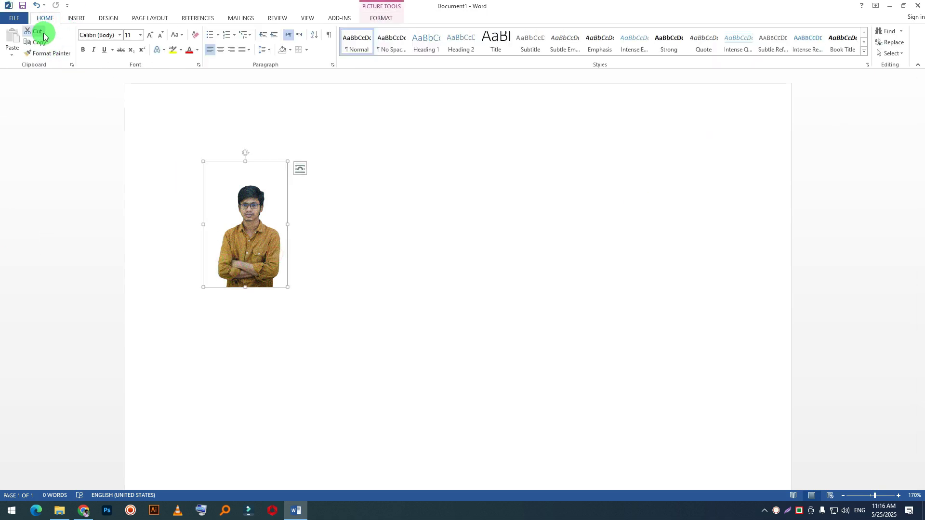
# Replace the portrait with the picture file 1 from Downloads, working offline
pyautogui.click(380, 20)
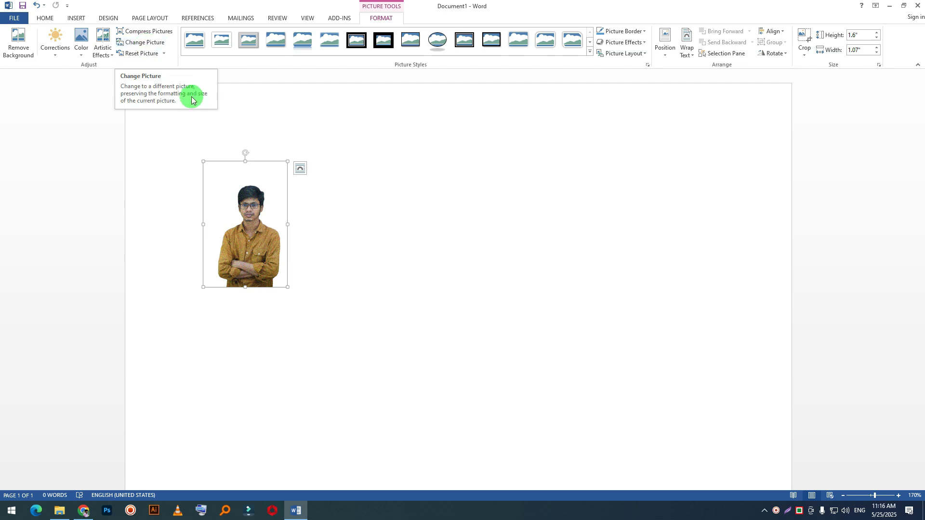
pyautogui.click(143, 46)
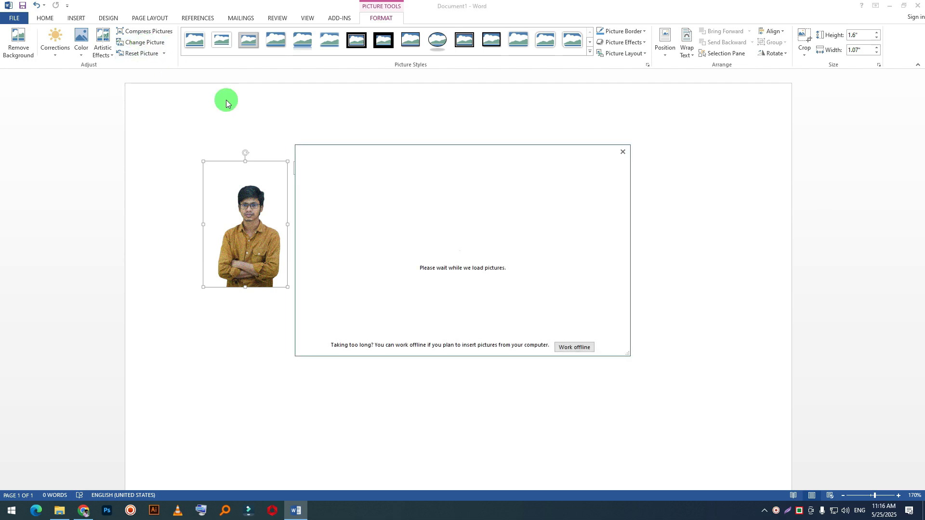
pyautogui.click(569, 357)
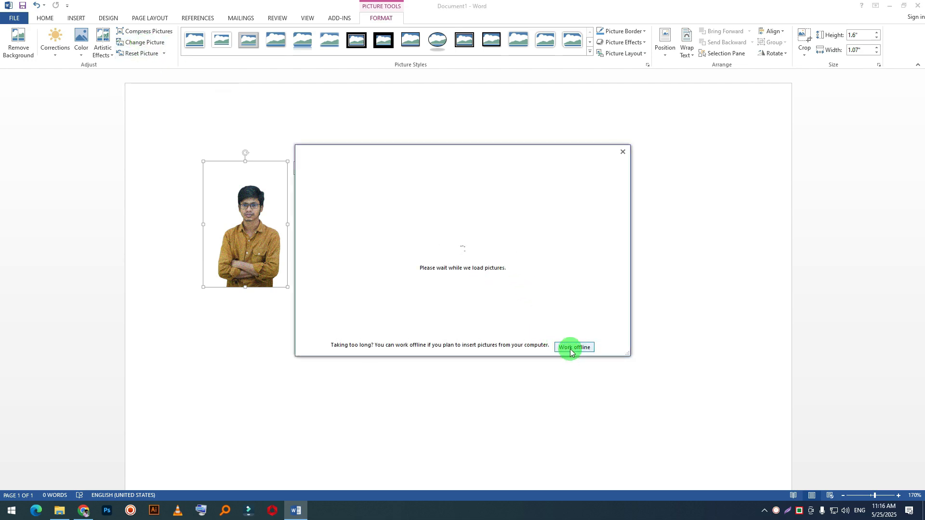
pyautogui.click(483, 242)
pyautogui.click(653, 318)
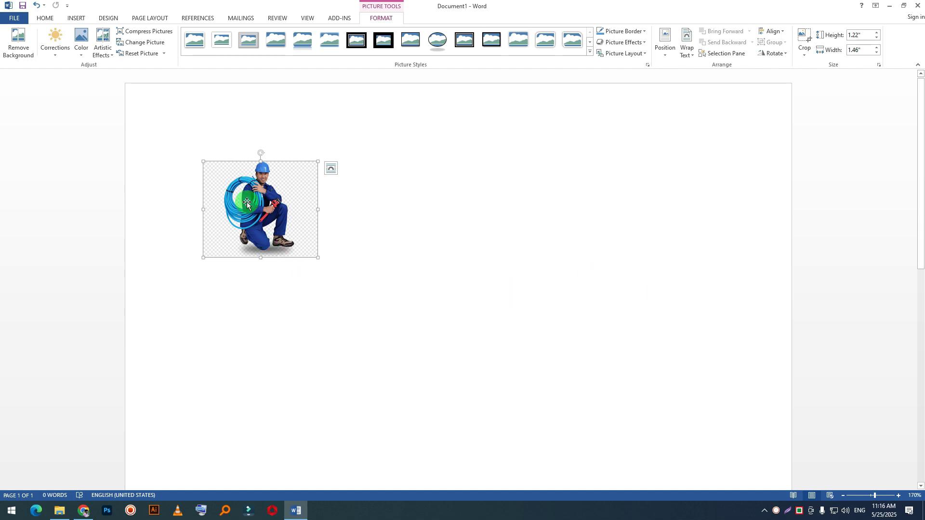
# Change the worker picture to the dark-shirt portrait WhatsApp_Image_2025-03-21_at_2.57.14_AM__27_-removebg-preview from Downloads
pyautogui.click(143, 42)
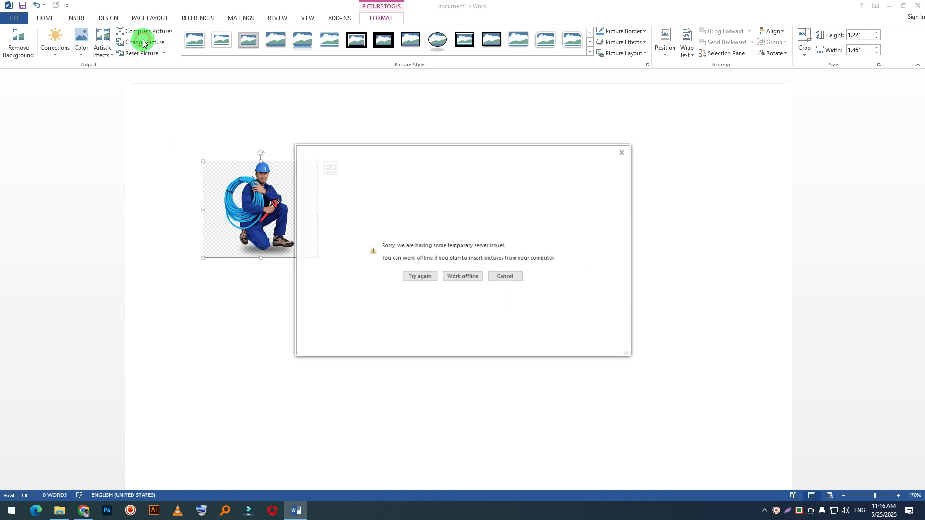
pyautogui.click(467, 278)
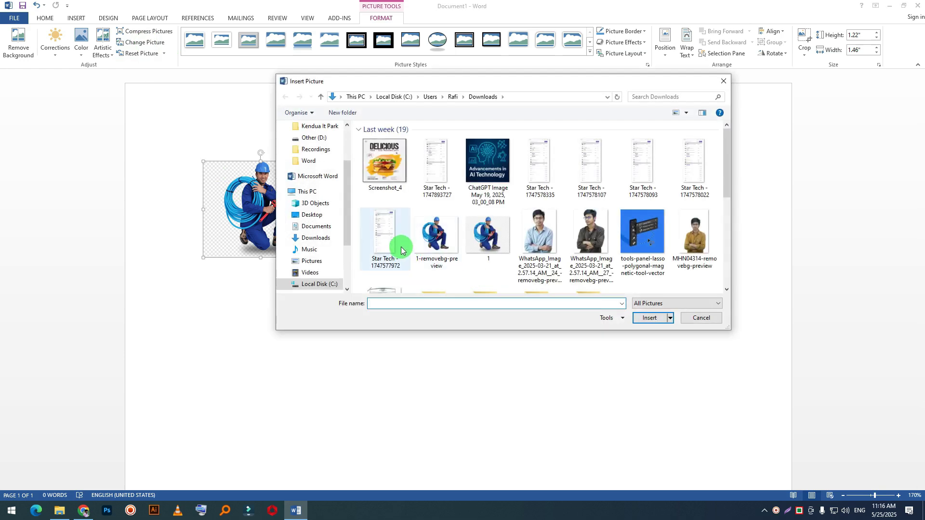
pyautogui.click(570, 238)
pyautogui.click(651, 318)
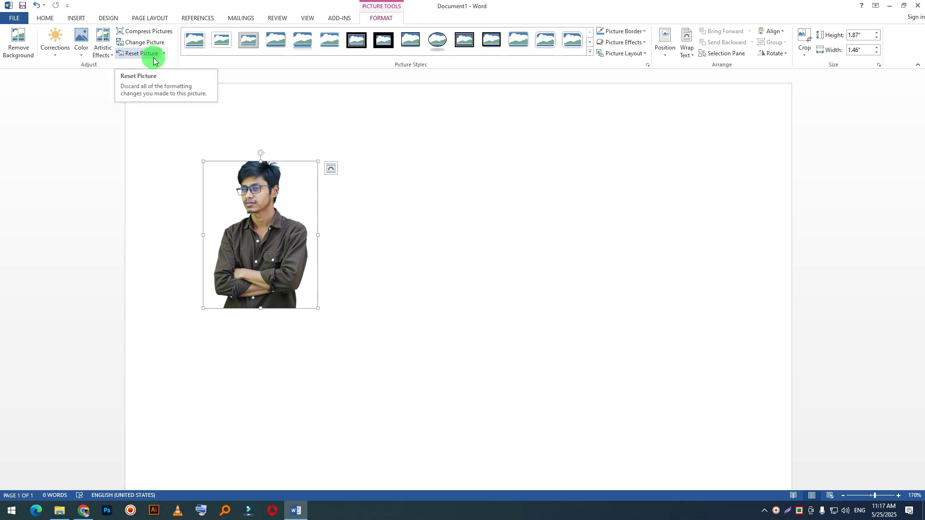
# Apply the coolest color tone and the Cement artistic effect to the dark-shirt portrait
pyautogui.click(81, 41)
pyautogui.click(97, 133)
pyautogui.click(81, 41)
pyautogui.click(103, 41)
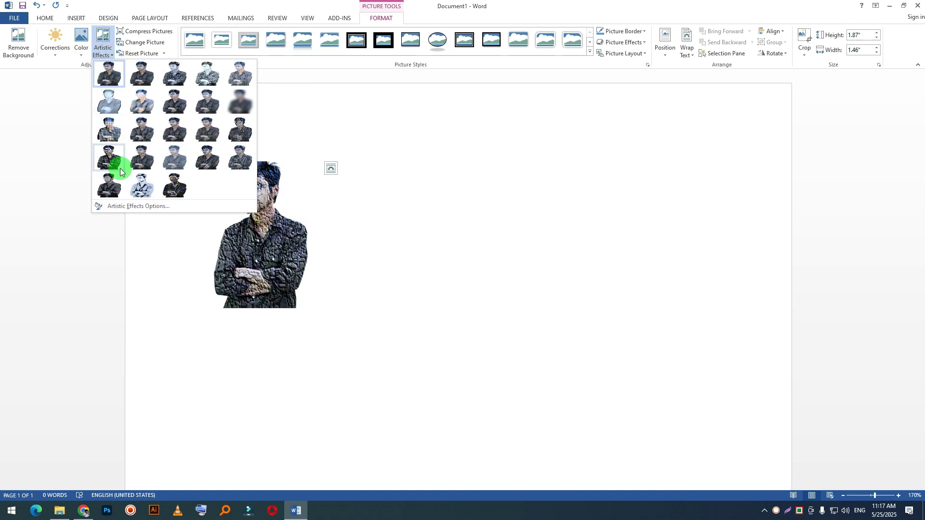
pyautogui.click(120, 169)
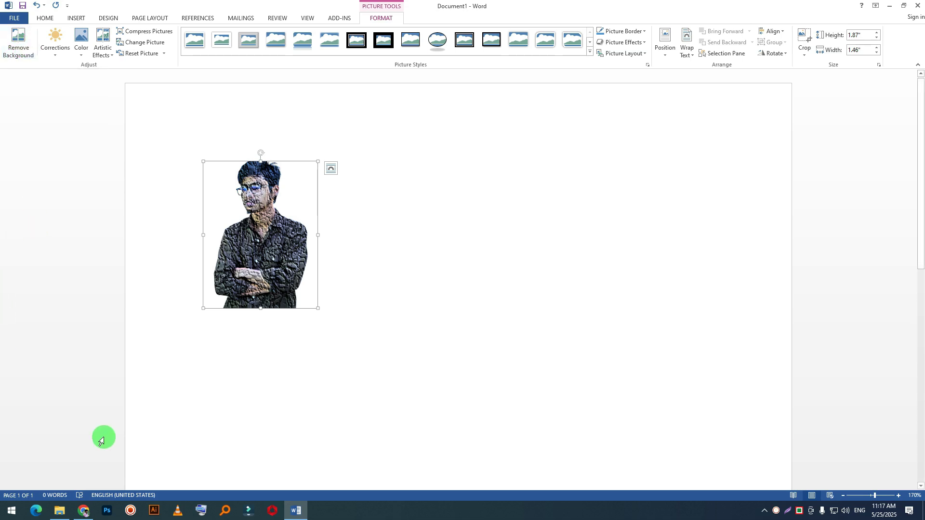
# Switch to Chrome, reload the Tenda router page and reboot the router from its administration settings
pyautogui.click(73, 515)
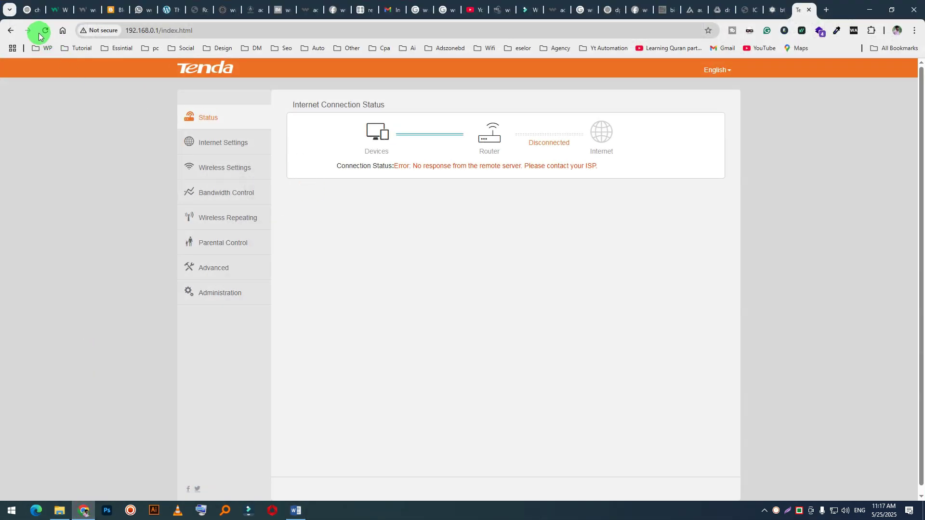
pyautogui.click(43, 30)
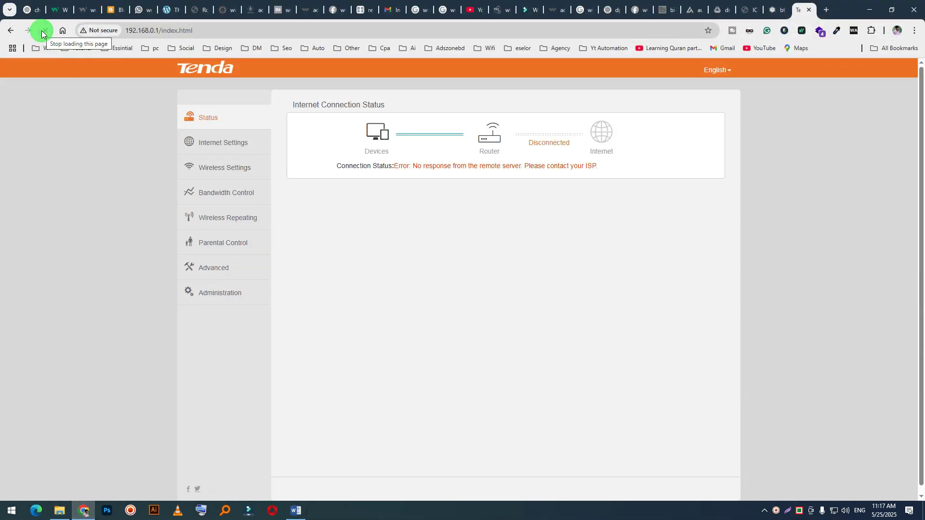
pyautogui.click(218, 293)
pyautogui.scroll(-7, 236, 337)
pyautogui.click(448, 297)
pyautogui.click(504, 91)
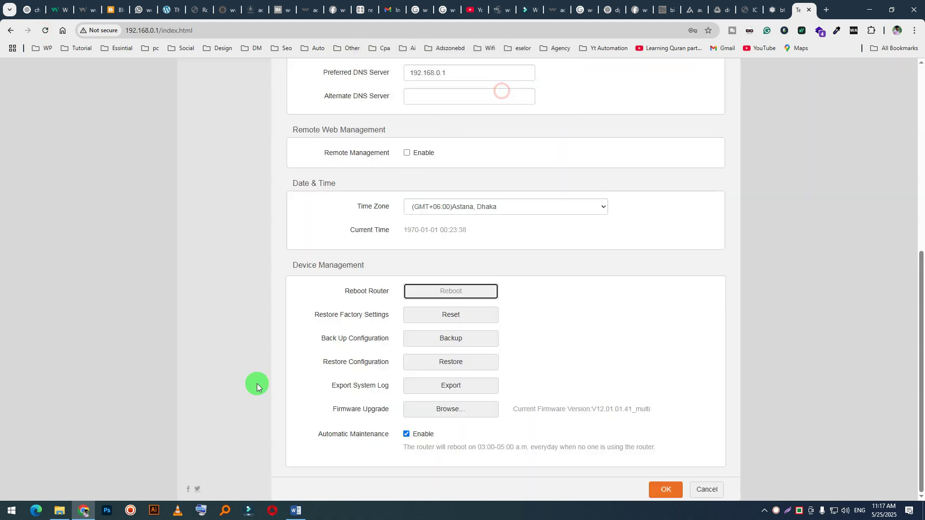
# Switch back to Word and reset the portrait to discard its color tone and artistic effect
pyautogui.click(299, 513)
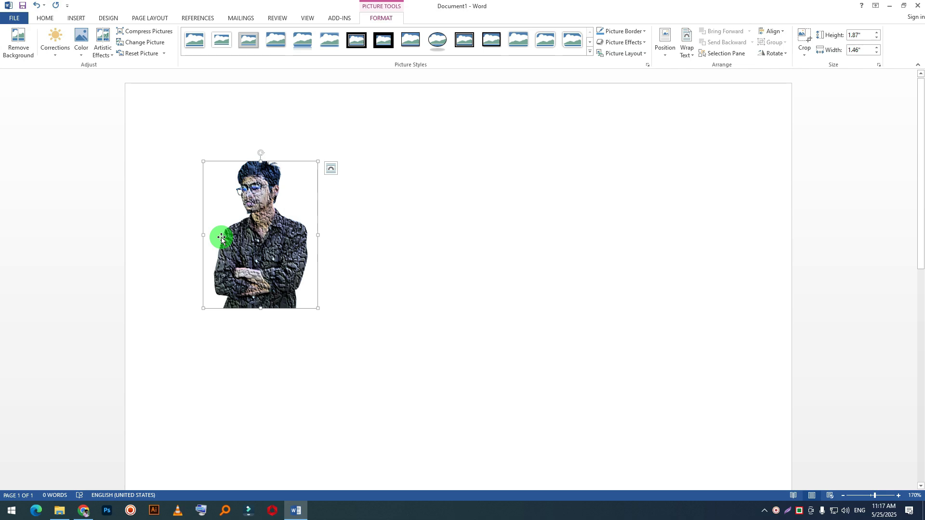
pyautogui.click(141, 53)
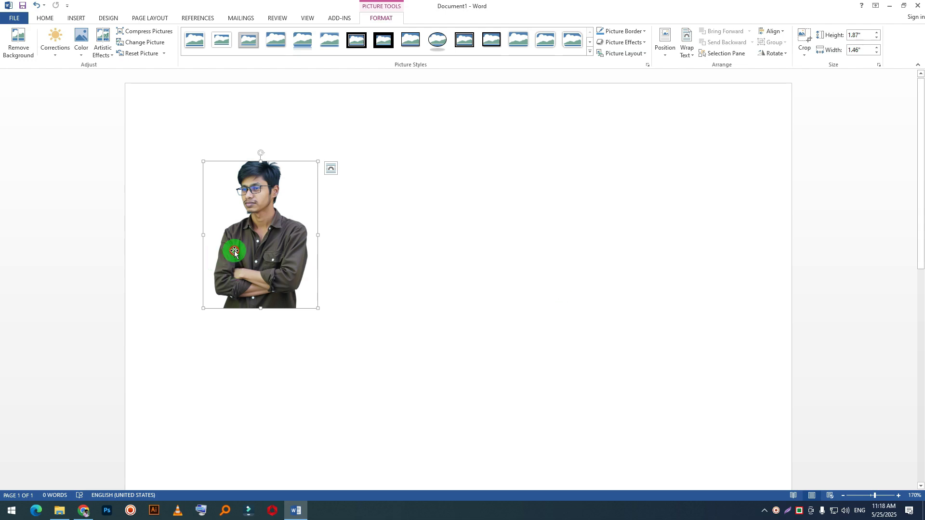
# Try the black oval picture style on the portrait, and switch it to the metallic oval frame style
pyautogui.click(192, 43)
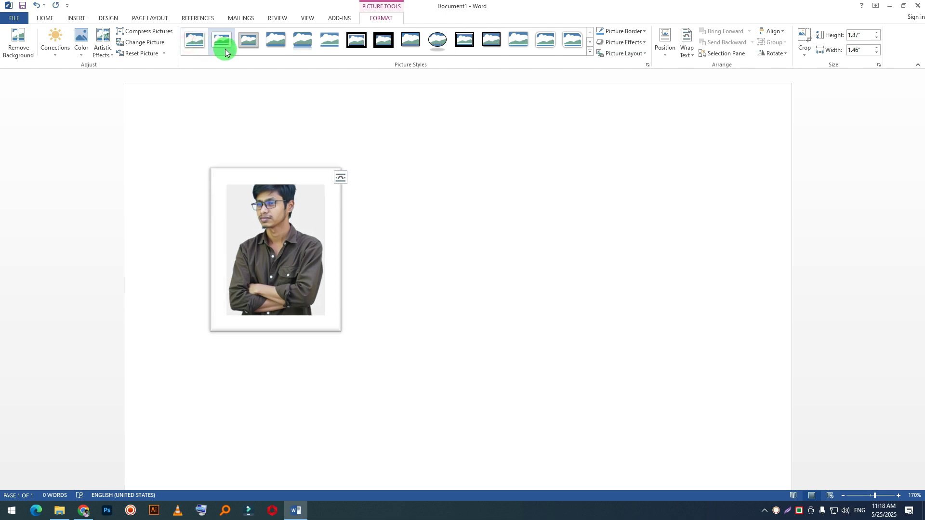
pyautogui.click(289, 51)
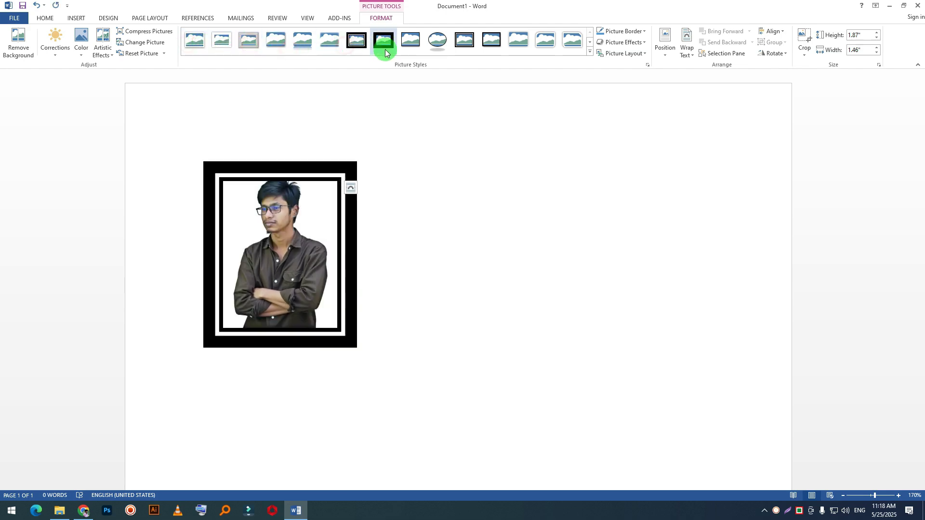
pyautogui.click(438, 43)
pyautogui.click(591, 51)
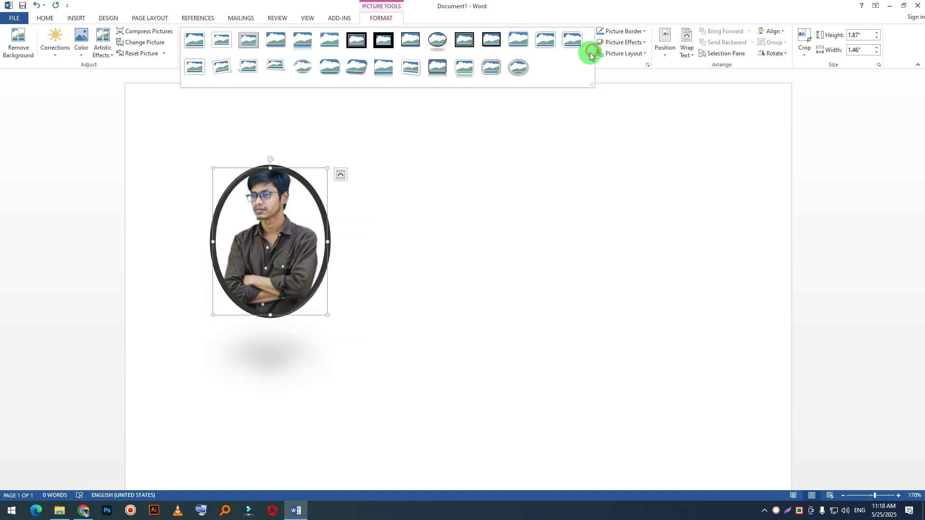
pyautogui.click(518, 68)
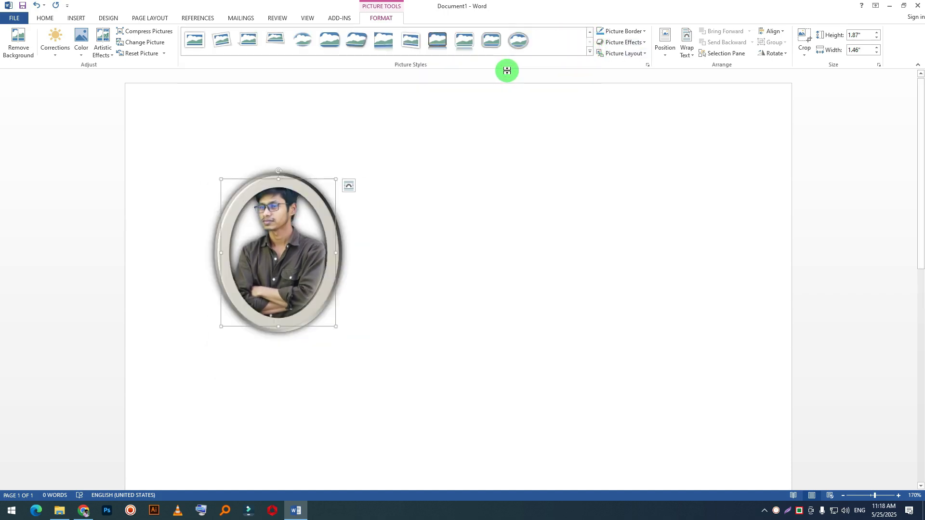
# Reset the portrait's formatting to remove the metallic oval frame
pyautogui.click(341, 18)
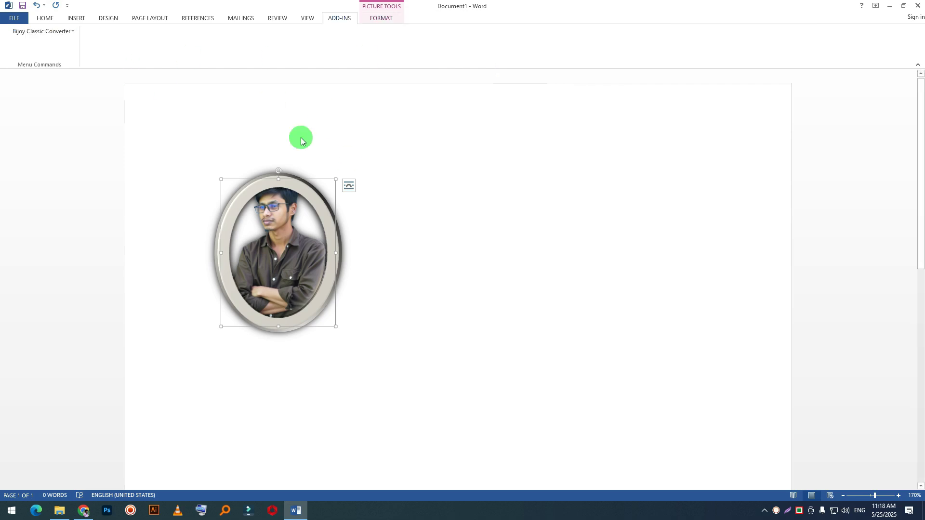
pyautogui.click(381, 18)
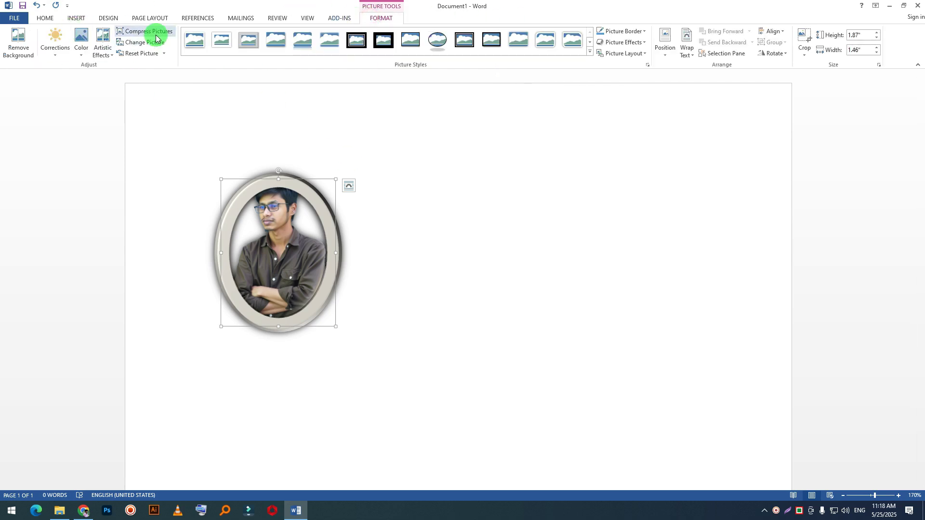
pyautogui.click(141, 53)
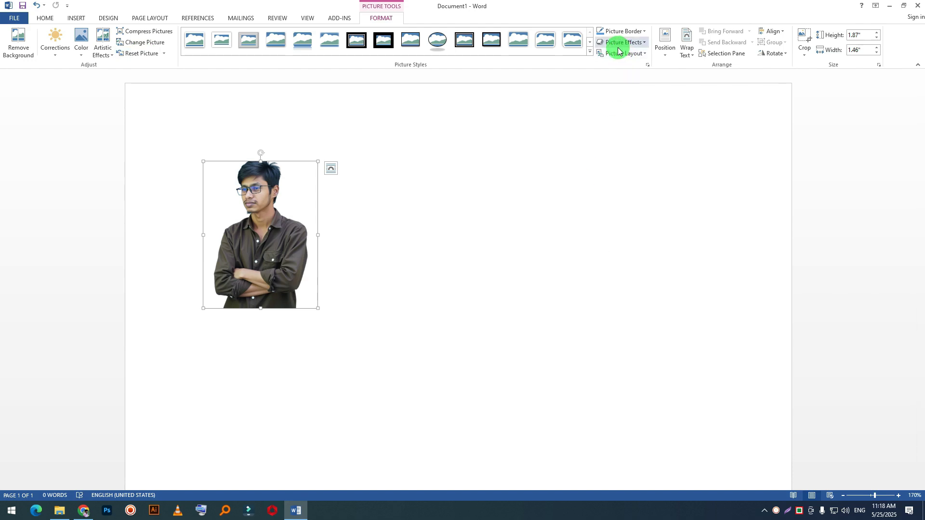
pyautogui.moveTo(274, 252); pyautogui.dragTo(345, 251)
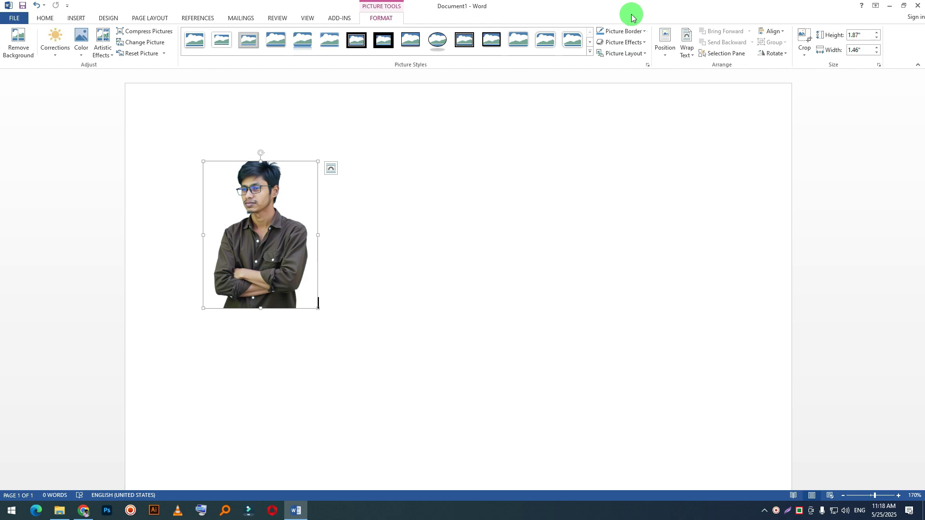
pyautogui.click(622, 31)
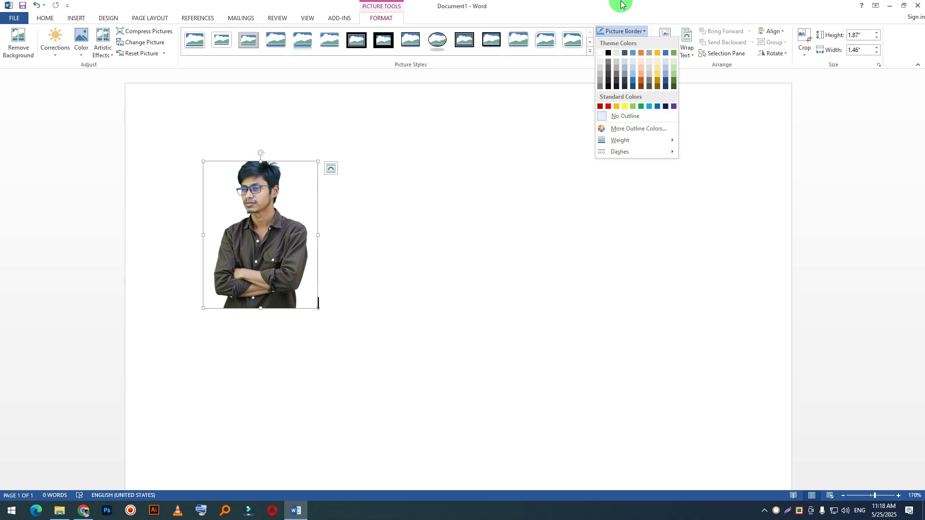
pyautogui.click(624, 10)
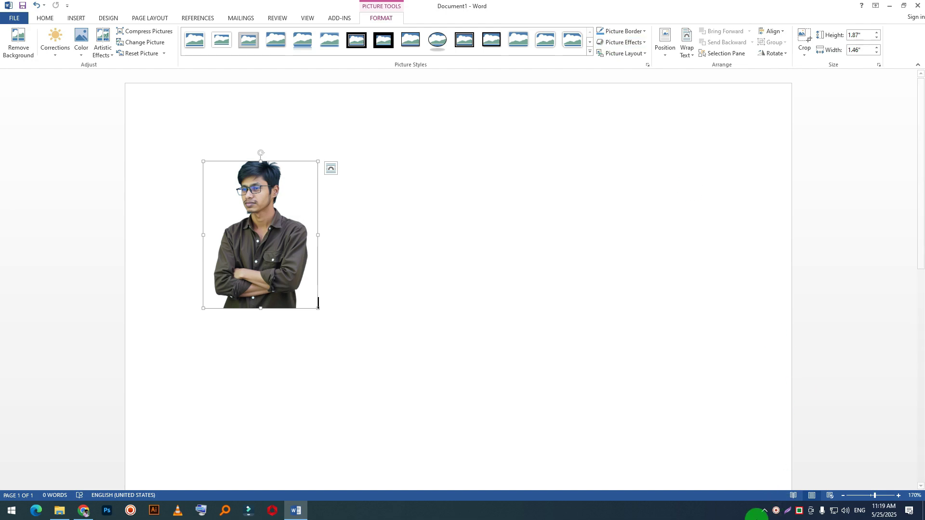
pyautogui.rightClick(778, 512)
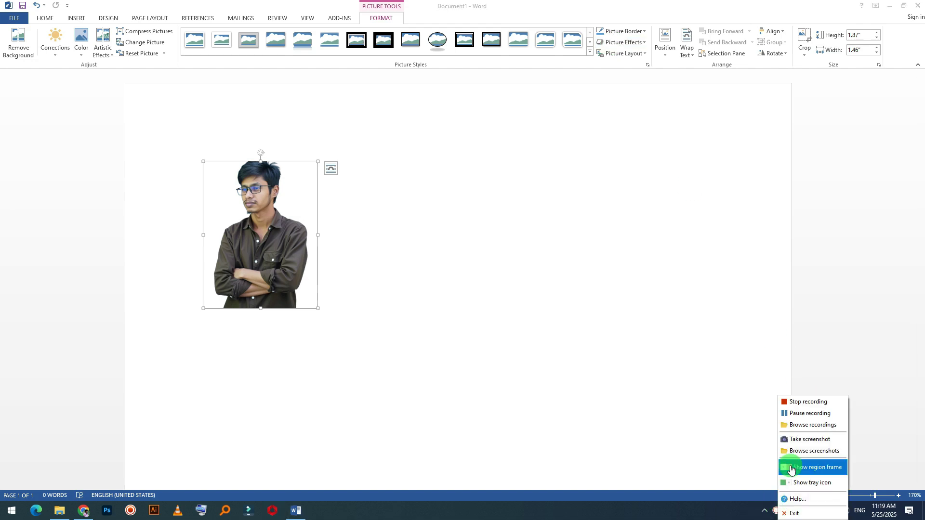
pyautogui.click(817, 402)
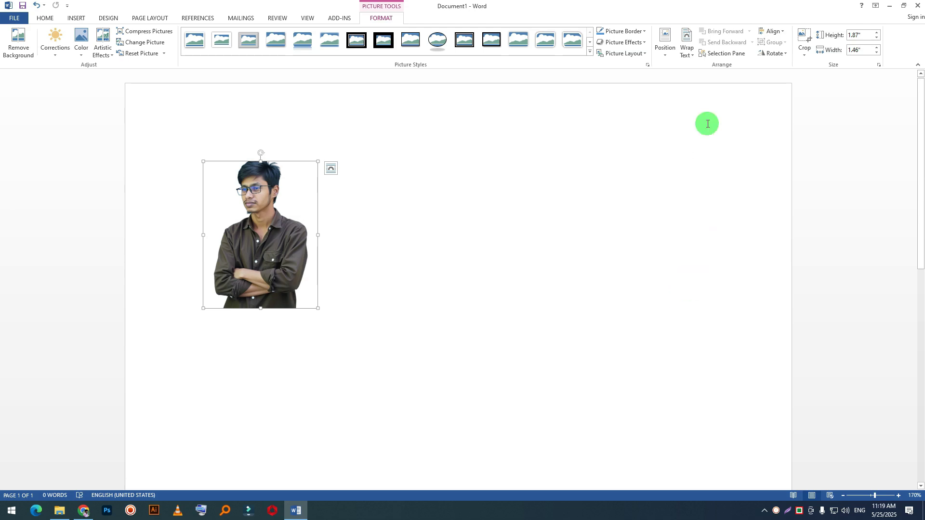
# Apply a standard red picture border to the portrait
pyautogui.click(630, 33)
pyautogui.click(345, 235)
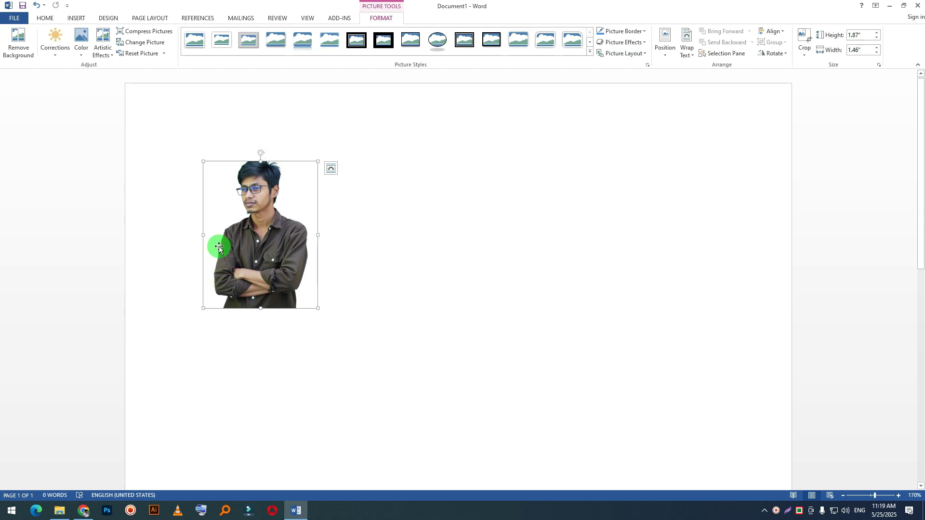
pyautogui.click(645, 32)
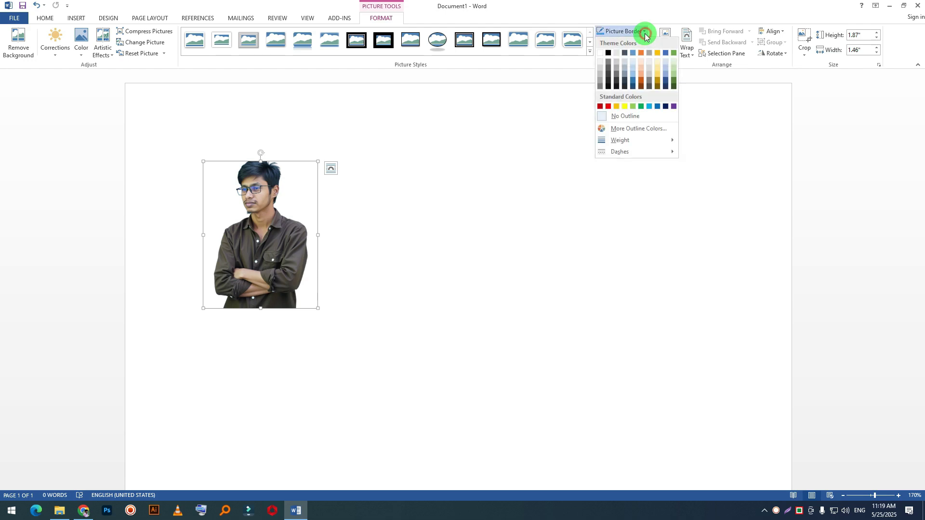
pyautogui.click(605, 106)
pyautogui.click(544, 222)
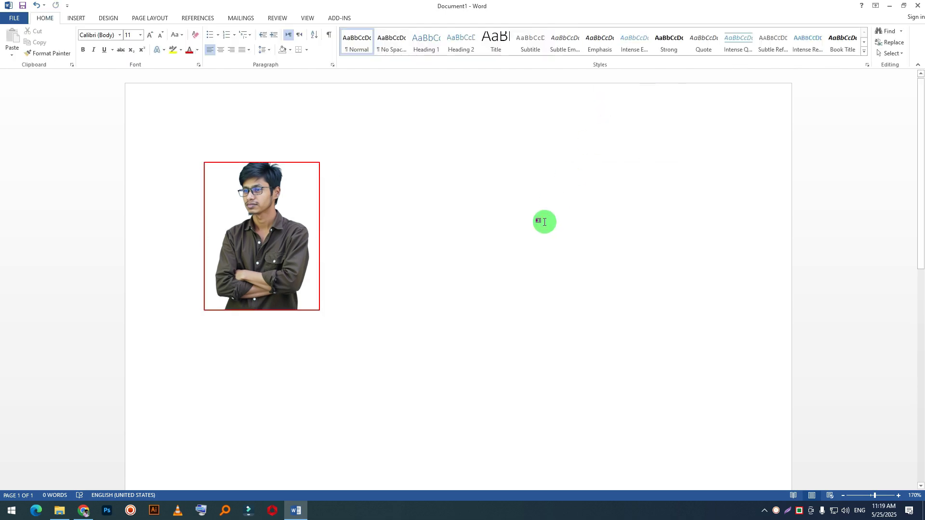
# Change the portrait's border to a custom pale lilac outline color with RGB 245, 207, 253
pyautogui.click(281, 241)
pyautogui.click(647, 33)
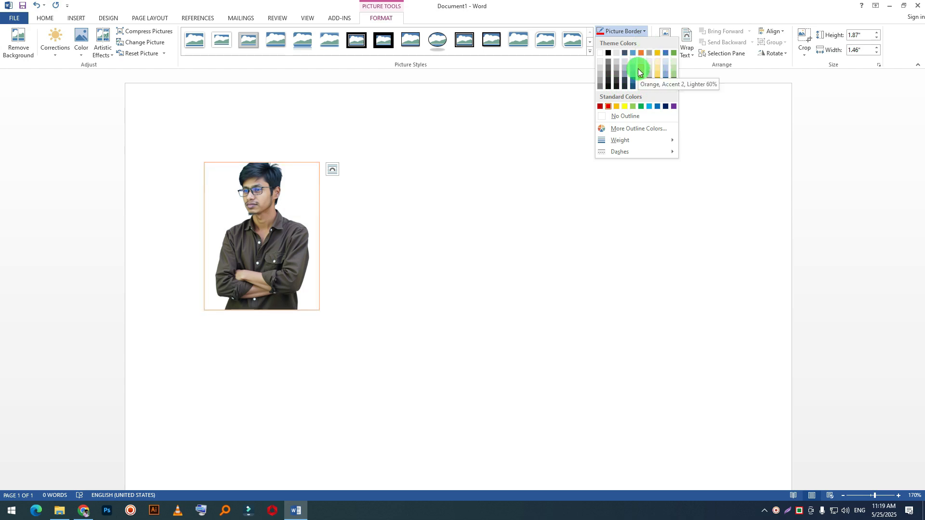
pyautogui.click(633, 128)
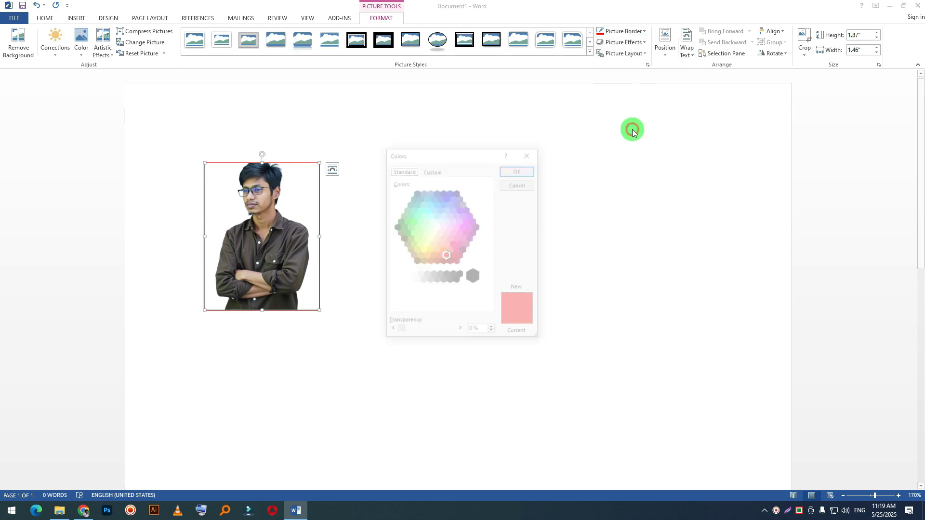
pyautogui.click(451, 252)
pyautogui.click(446, 224)
pyautogui.click(429, 177)
pyautogui.moveTo(445, 199)
pyautogui.mouseDown()
pyautogui.moveTo(438, 194)
pyautogui.moveTo(459, 193)
pyautogui.mouseUp()
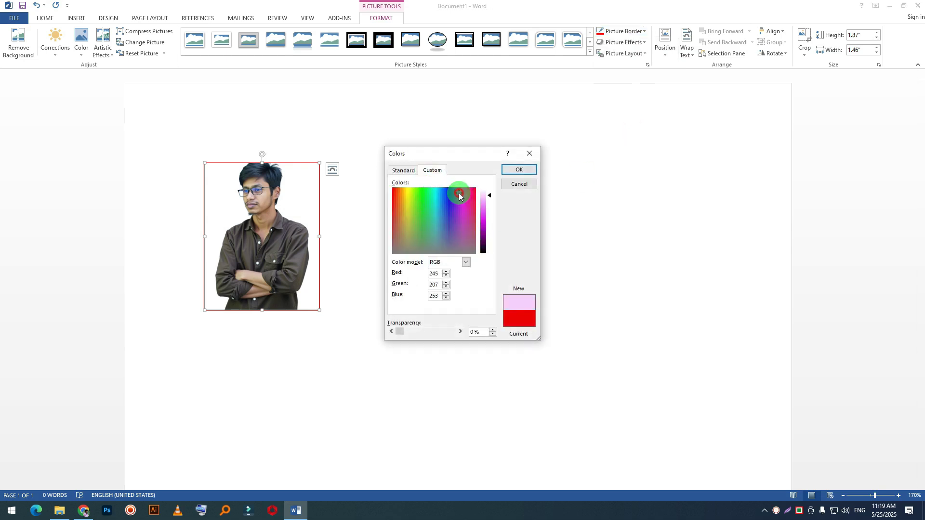
pyautogui.click(527, 170)
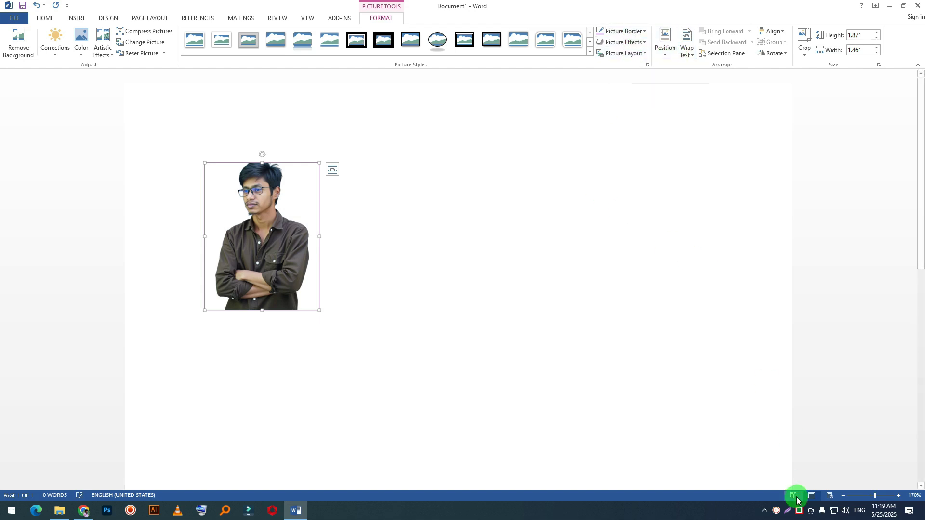
pyautogui.rightClick(781, 511)
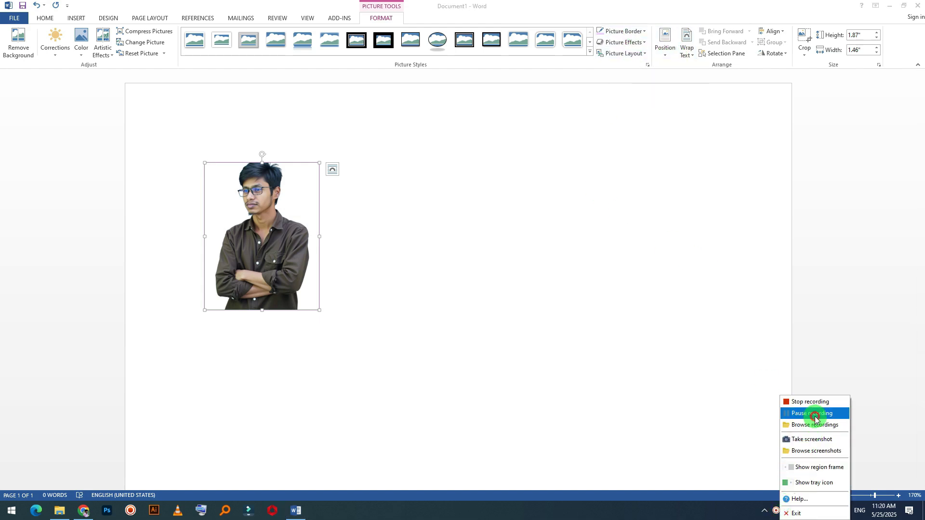
pyautogui.click(816, 413)
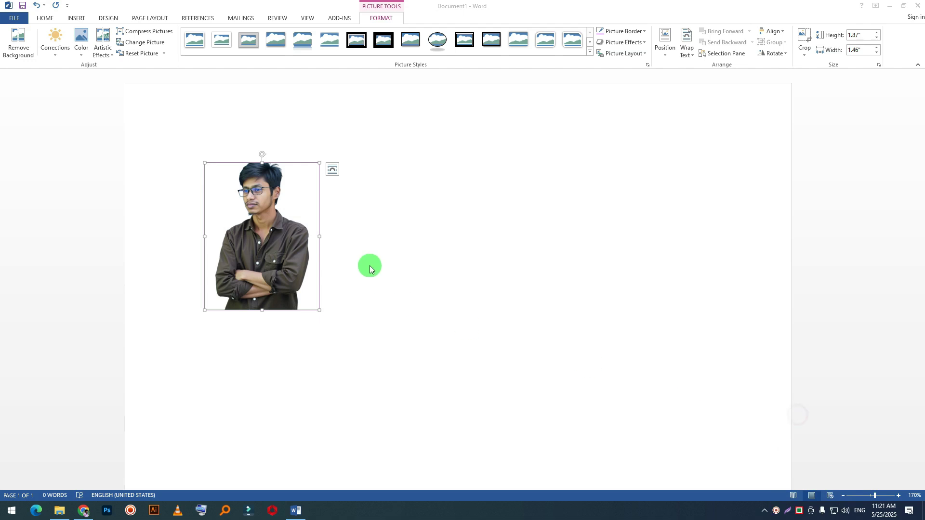
pyautogui.click(370, 266)
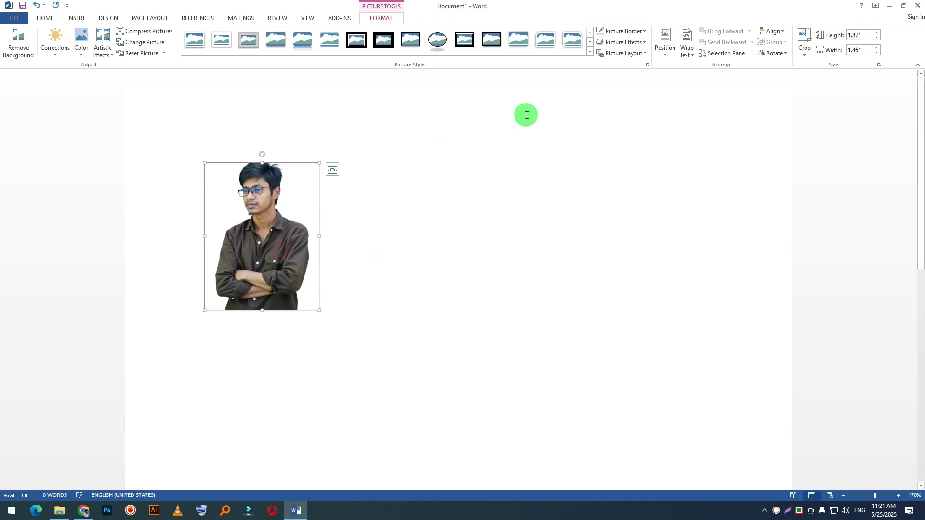
# Try a standard green border on the portrait, and switch it to a custom dark blue outline color
pyautogui.click(646, 34)
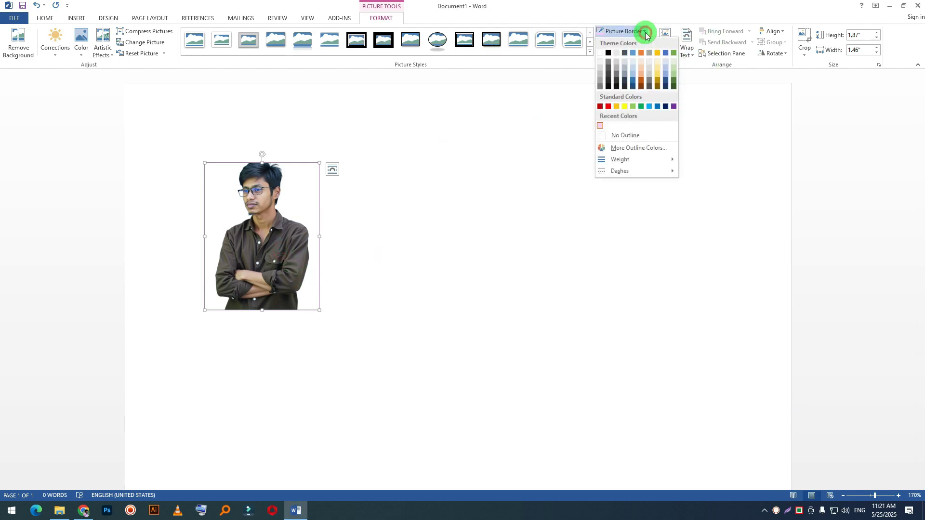
pyautogui.click(641, 106)
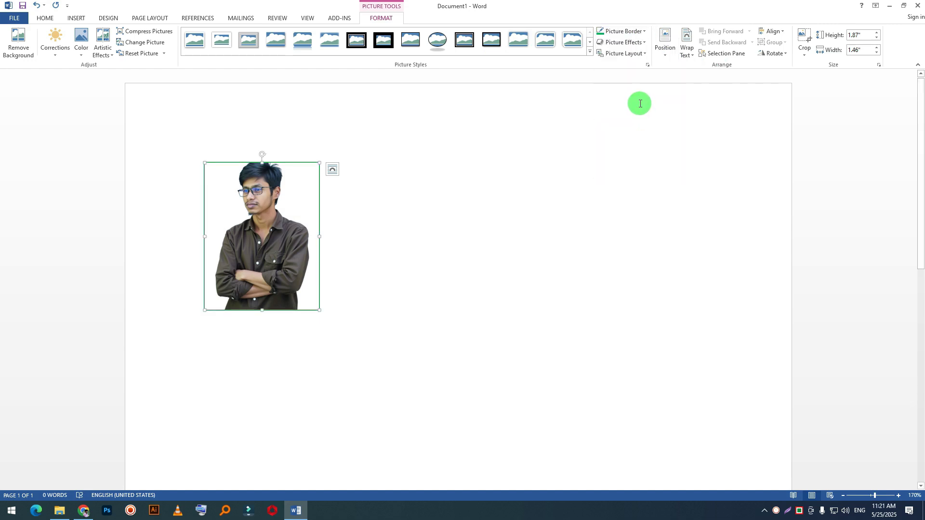
pyautogui.click(645, 32)
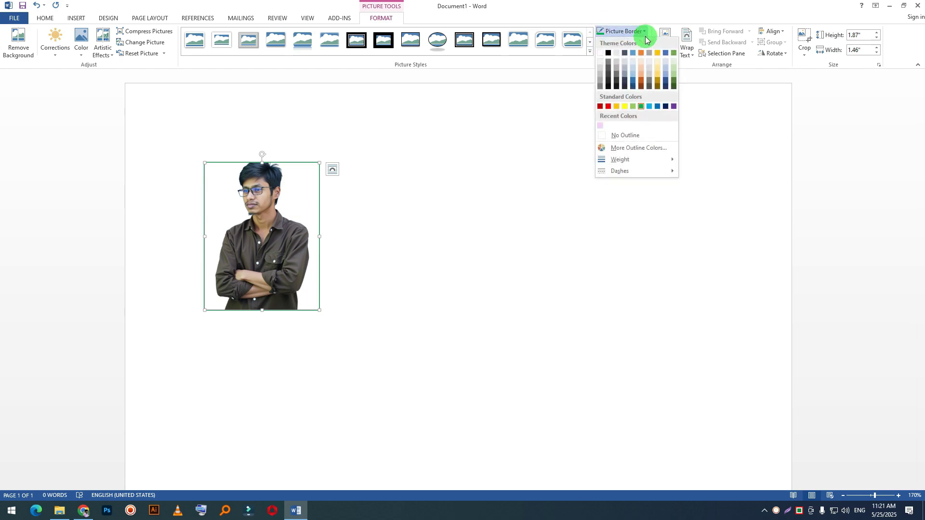
pyautogui.click(626, 148)
pyautogui.moveTo(463, 190); pyautogui.dragTo(447, 191)
pyautogui.click(513, 169)
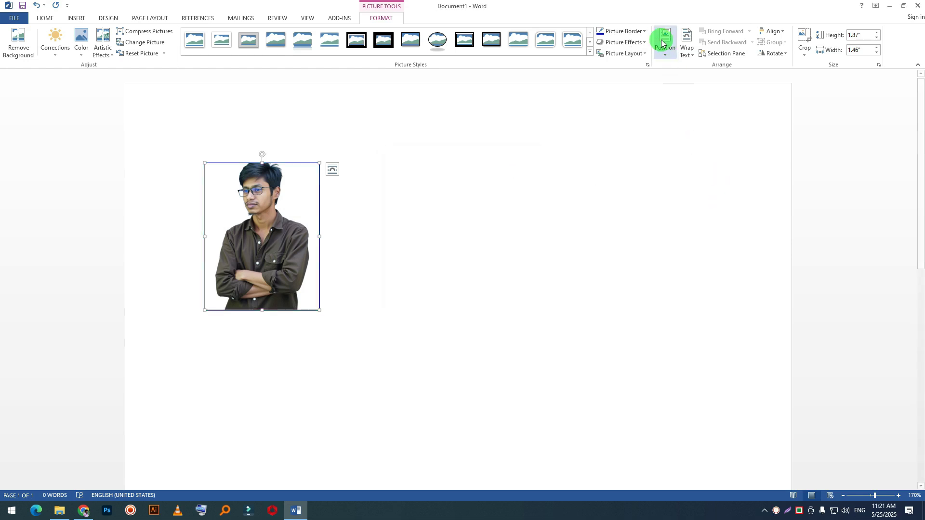
# Clear the portrait's border with No Outline, and add a border with a 1 pt line weight
pyautogui.click(645, 30)
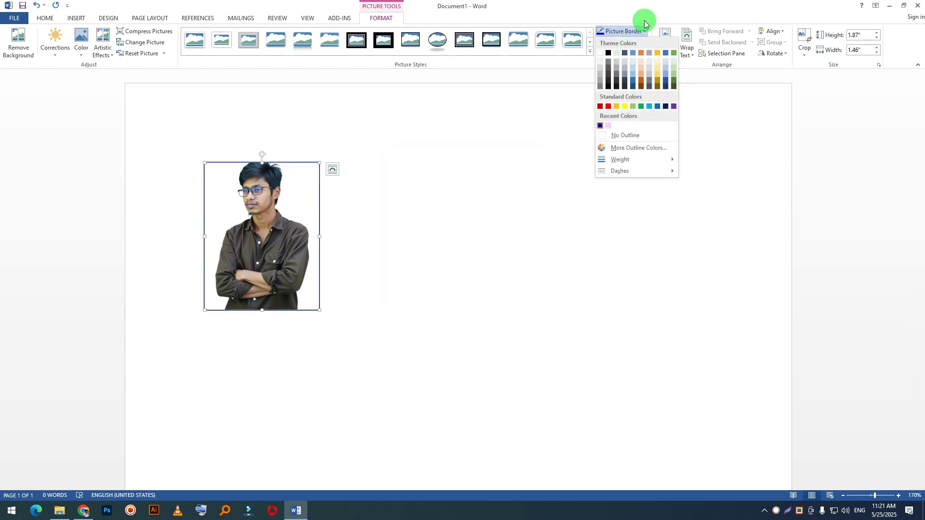
pyautogui.click(624, 135)
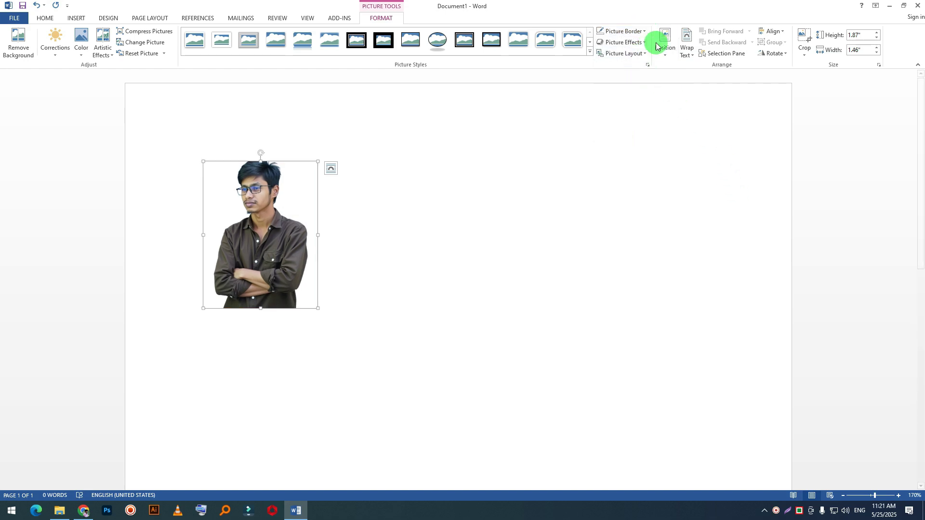
pyautogui.click(645, 30)
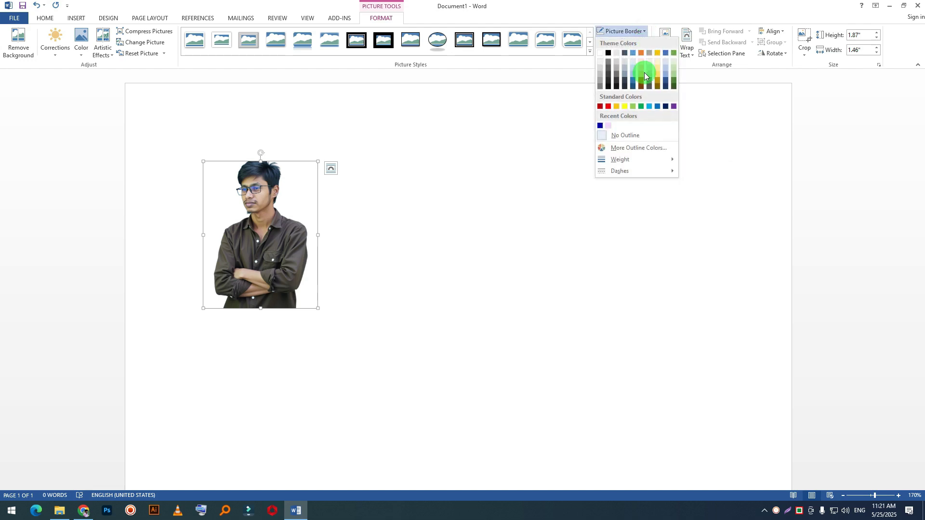
pyautogui.moveTo(642, 160)
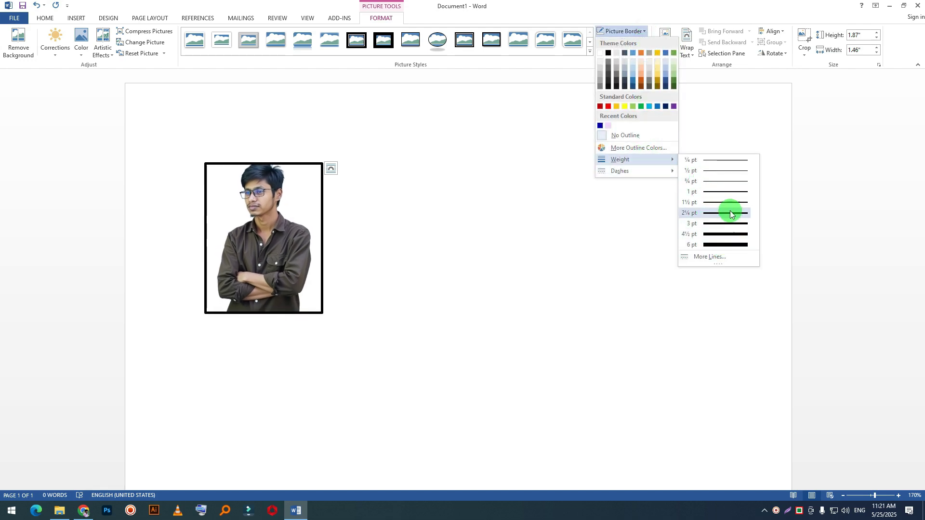
pyautogui.click(719, 195)
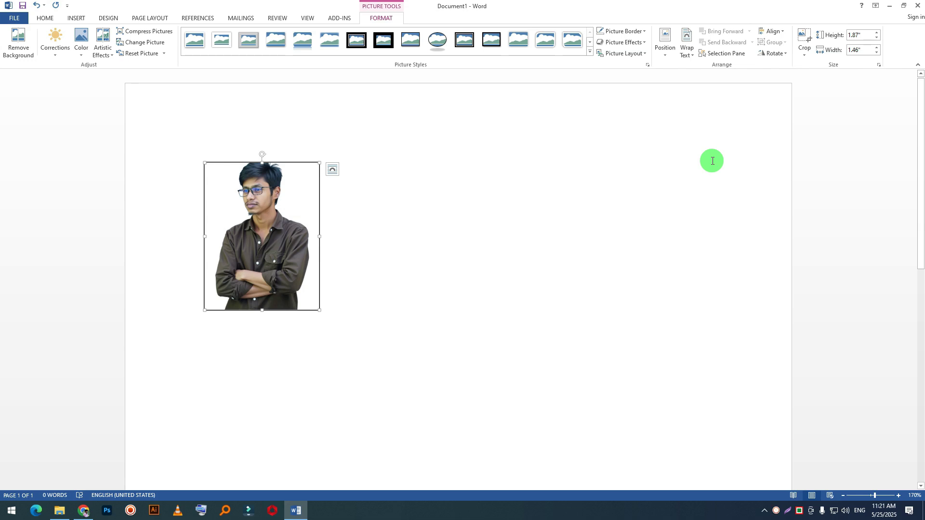
# Set the portrait's border line style to the dash-dot pattern
pyautogui.click(644, 31)
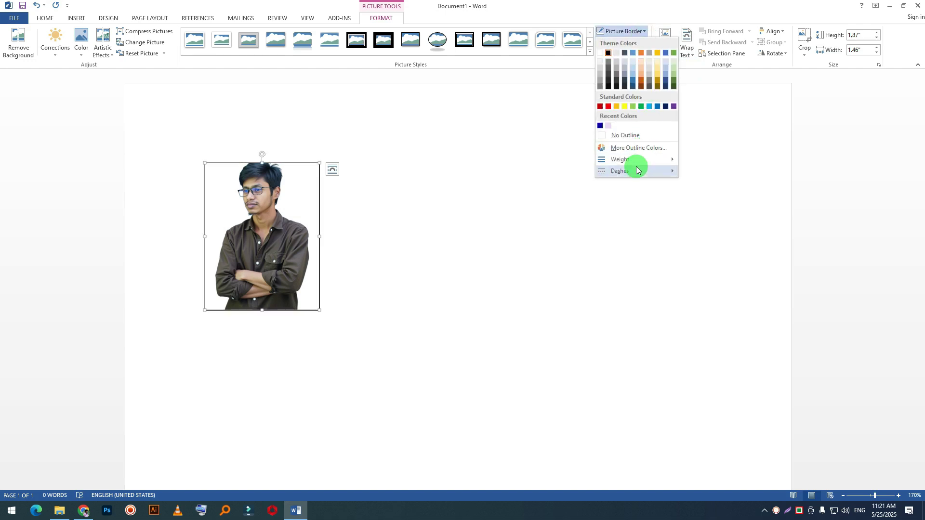
pyautogui.moveTo(636, 171)
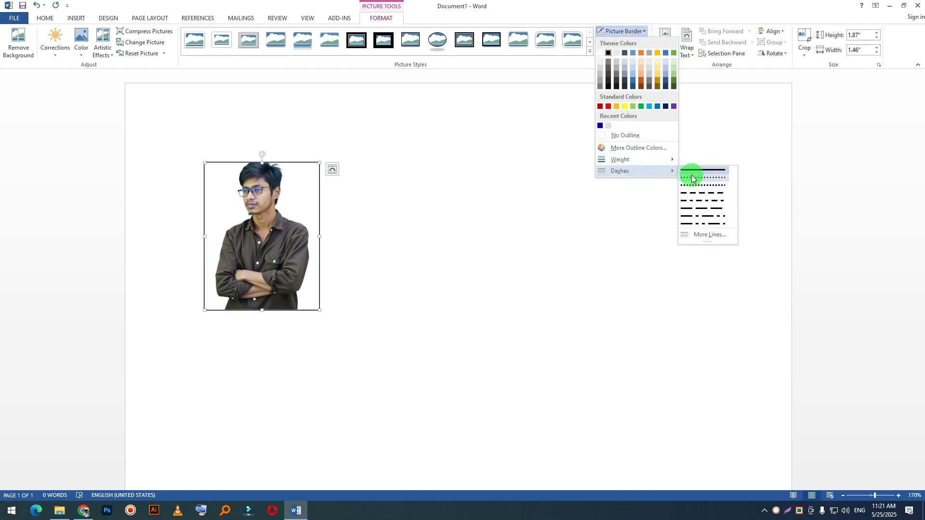
pyautogui.click(698, 201)
pyautogui.click(764, 272)
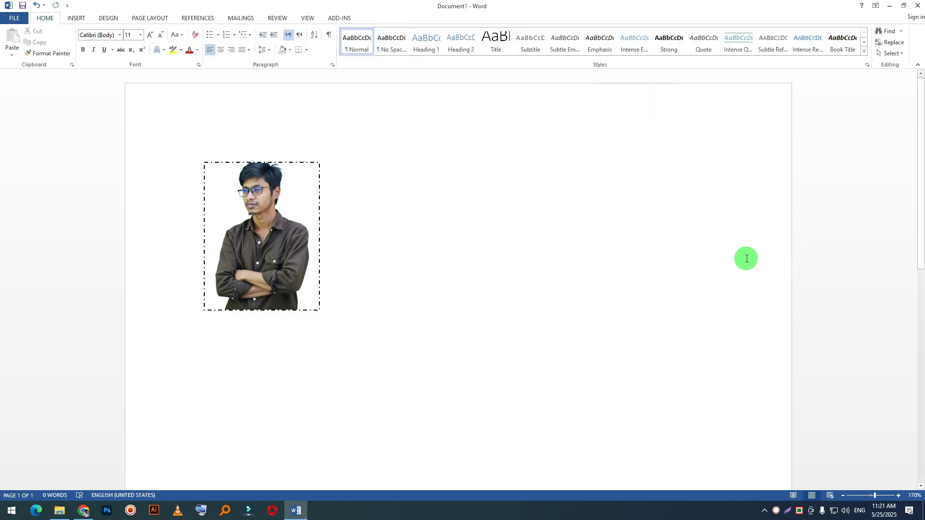
# Remove the dash-dot border from the portrait with No Outline, and deselect the picture
pyautogui.click(312, 165)
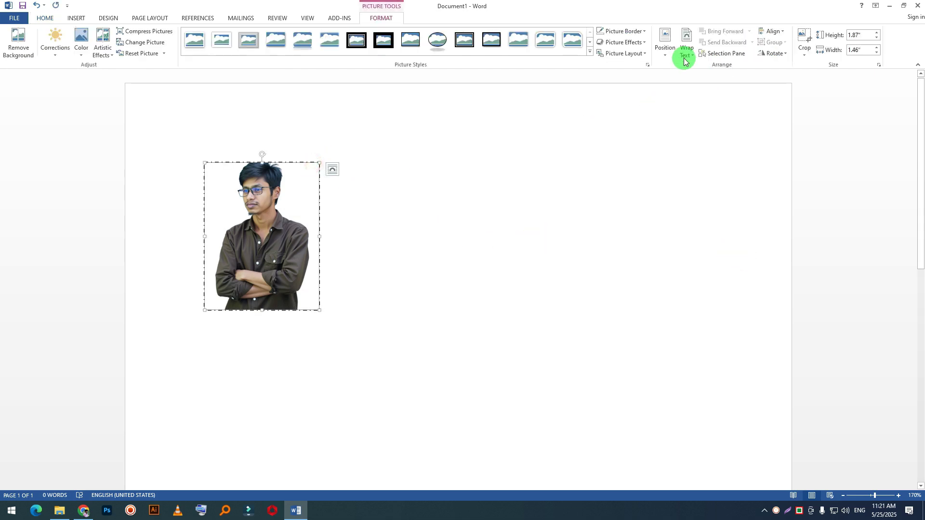
pyautogui.click(644, 43)
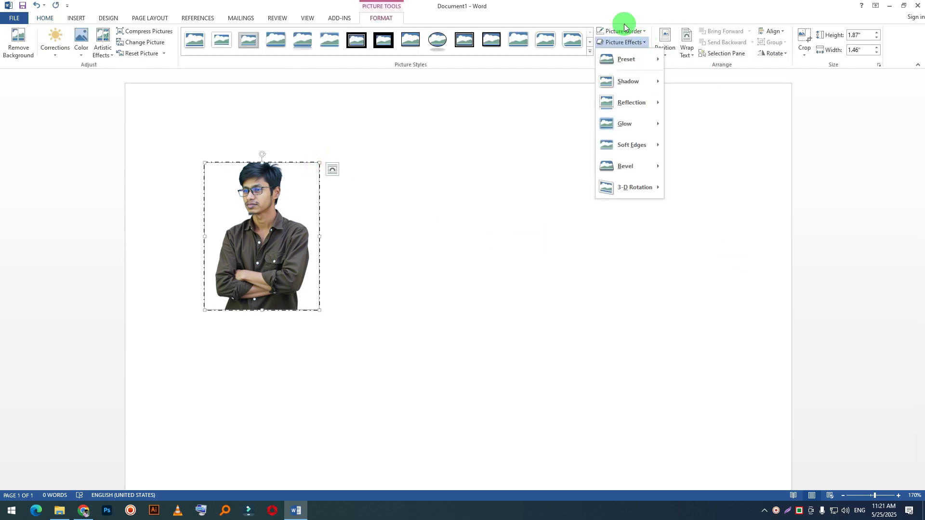
pyautogui.click(624, 33)
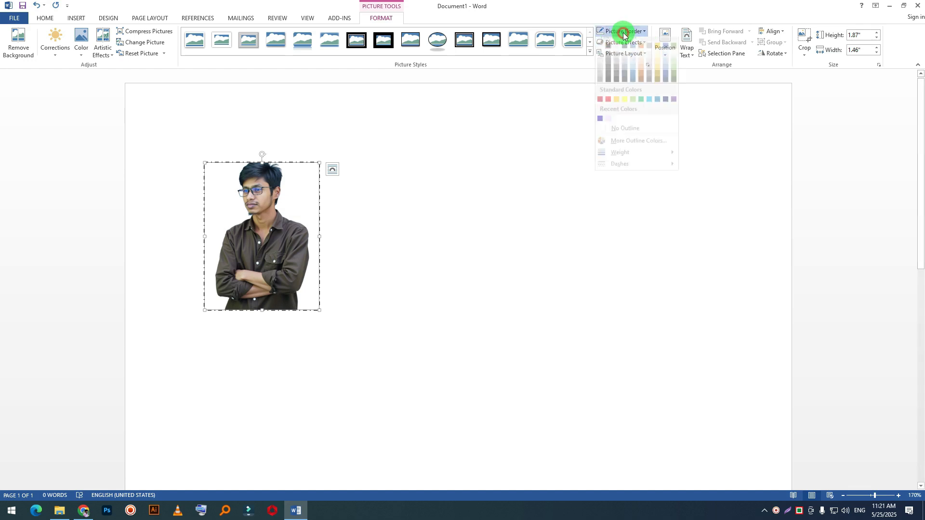
pyautogui.click(620, 33)
pyautogui.click(620, 33)
pyautogui.click(629, 139)
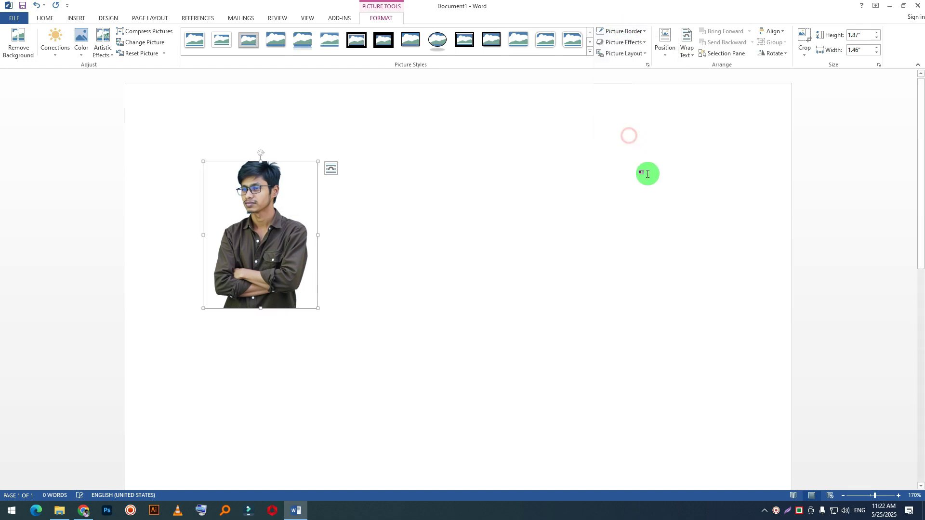
pyautogui.click(645, 172)
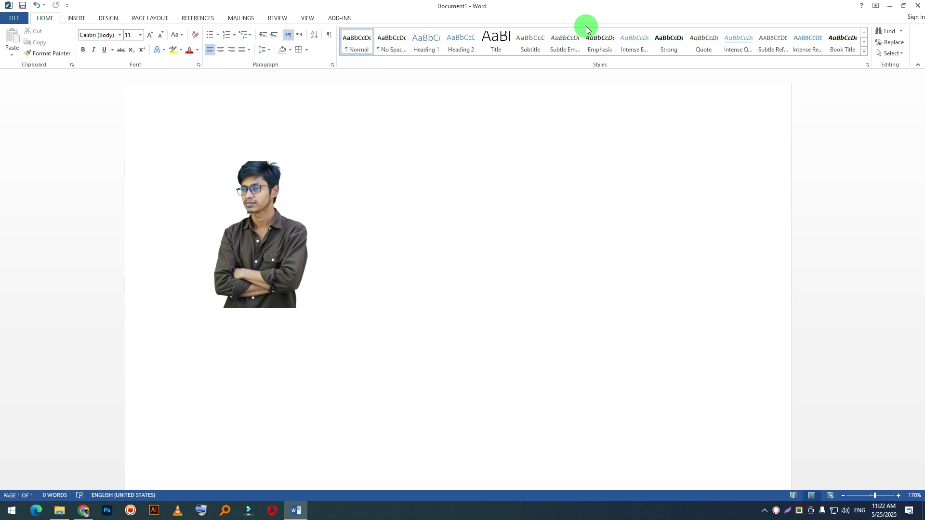
# Select the portrait, view the document's objects in the Selection pane, and close the pane
pyautogui.click(239, 228)
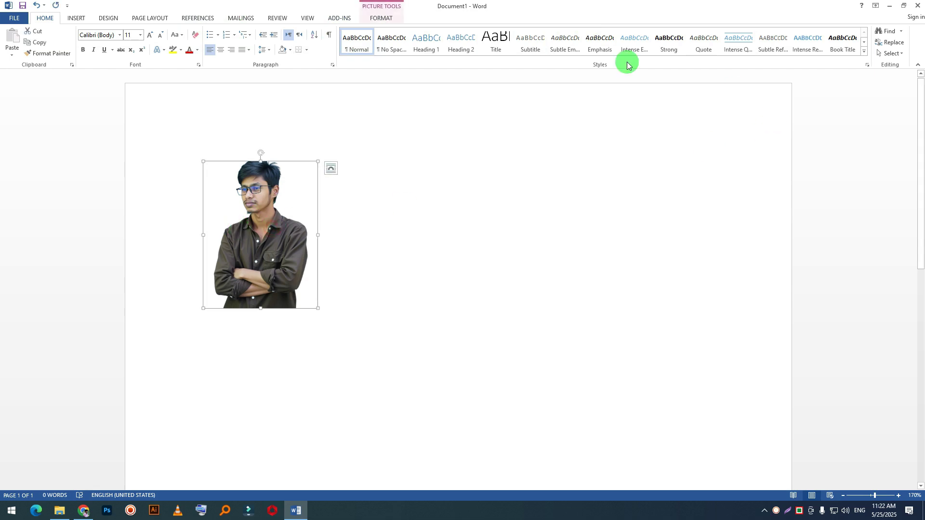
pyautogui.click(374, 17)
pyautogui.click(716, 55)
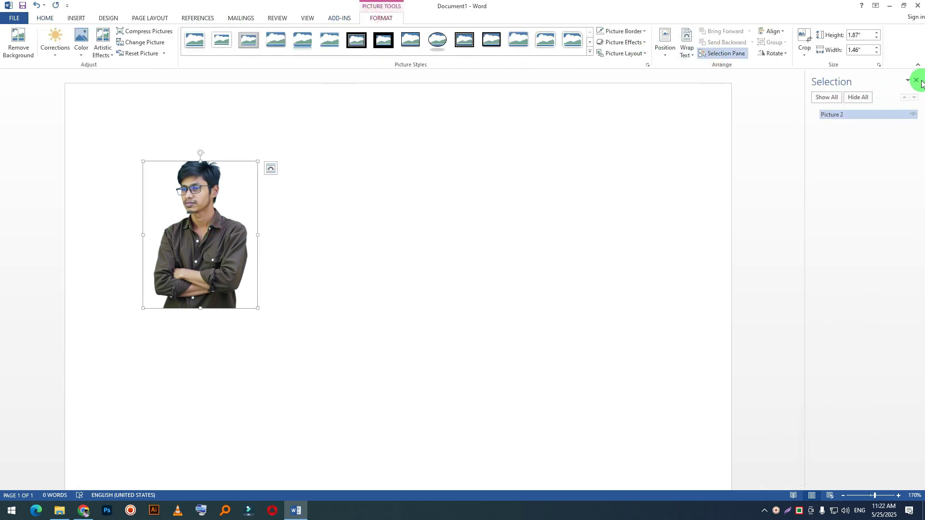
pyautogui.click(915, 78)
pyautogui.click(687, 48)
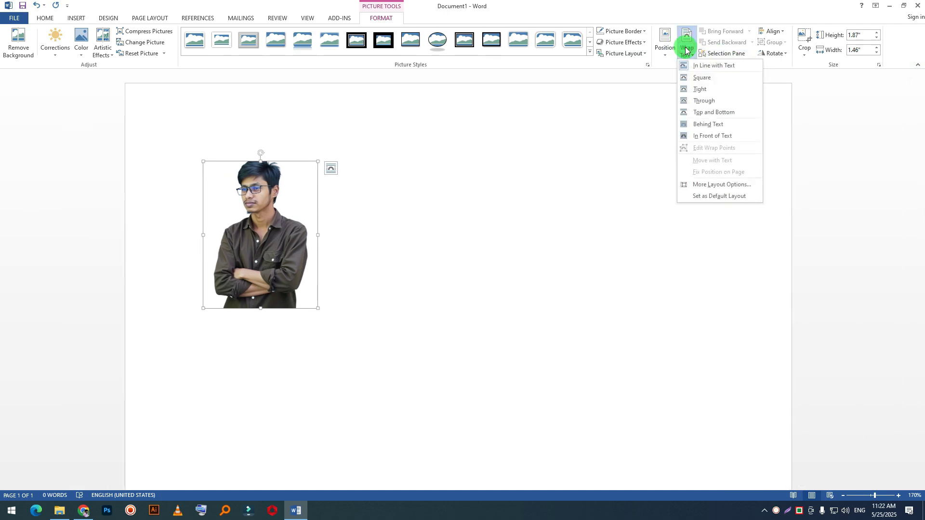
pyautogui.click(687, 49)
# Apply the first preset effect of the third row to the portrait, and remove it with No Presets
pyautogui.click(631, 43)
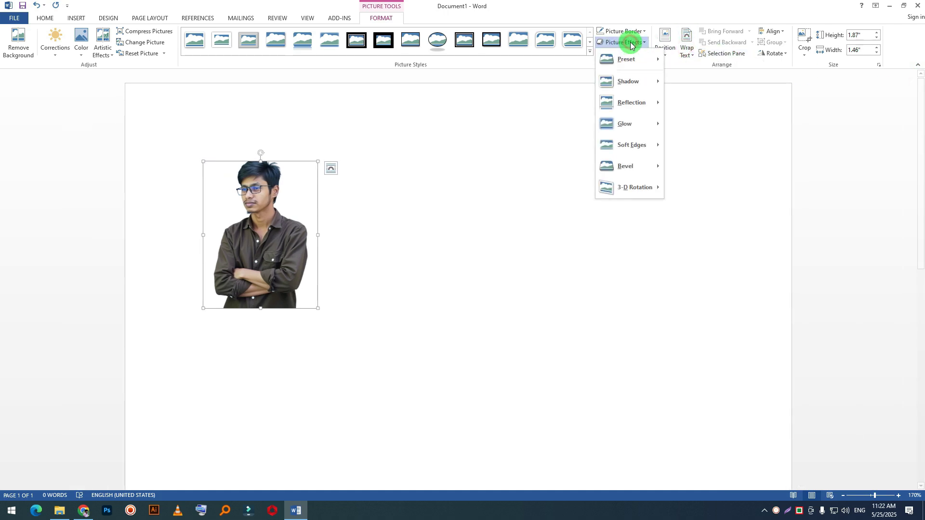
pyautogui.moveTo(626, 60)
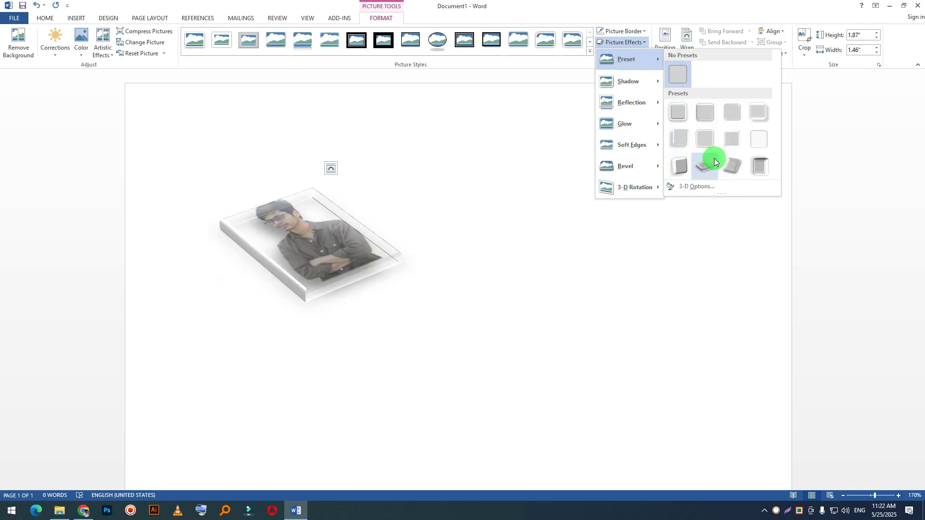
pyautogui.click(673, 166)
pyautogui.click(502, 284)
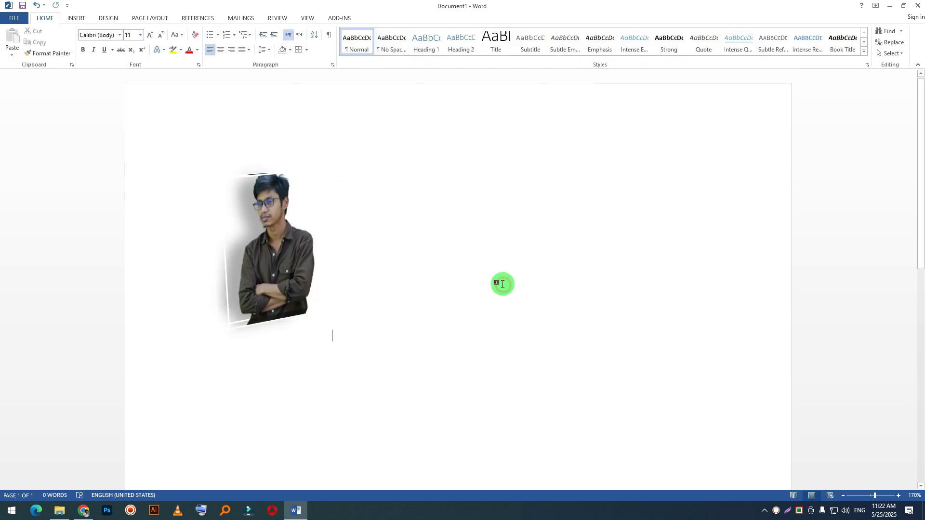
pyautogui.click(280, 263)
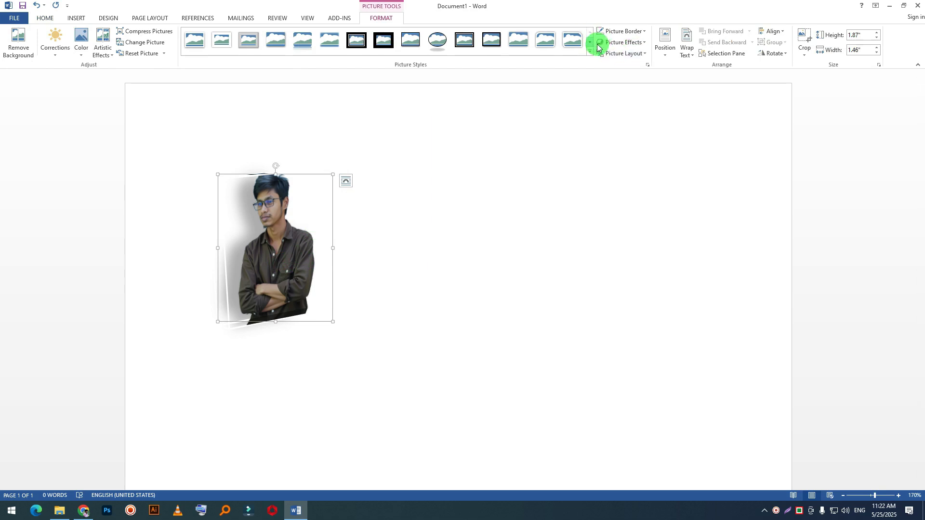
pyautogui.click(631, 42)
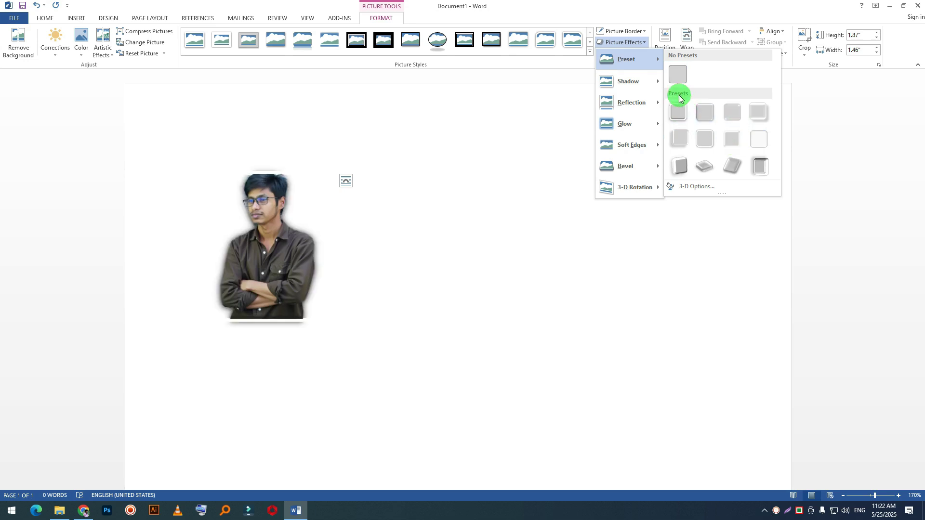
pyautogui.click(678, 74)
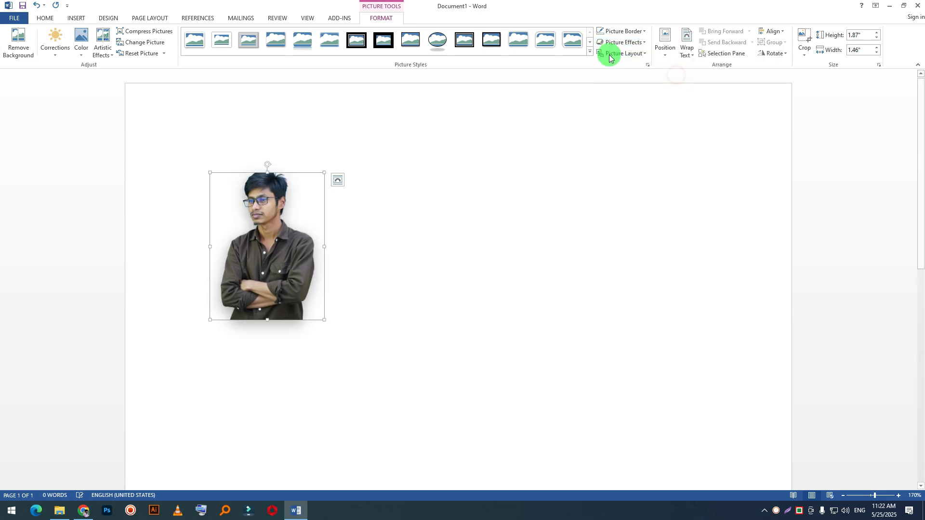
# Apply the lower-right Perspective shadow to the portrait, and remove it with No Shadow
pyautogui.click(641, 42)
pyautogui.moveTo(635, 80)
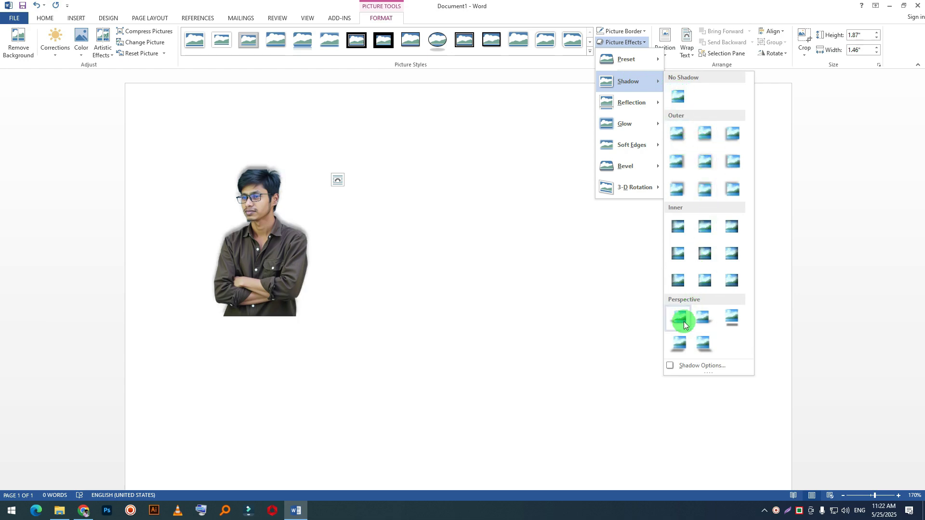
pyautogui.click(705, 343)
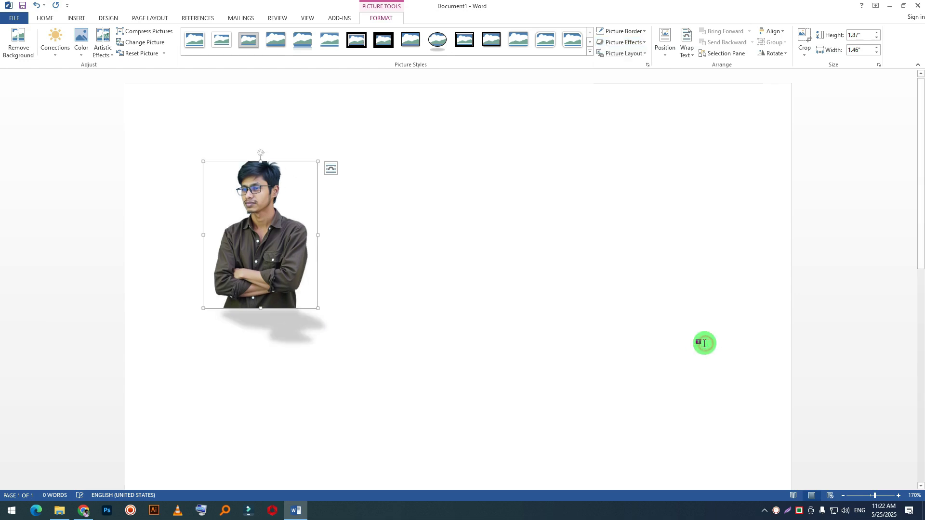
pyautogui.click(628, 43)
pyautogui.moveTo(633, 84)
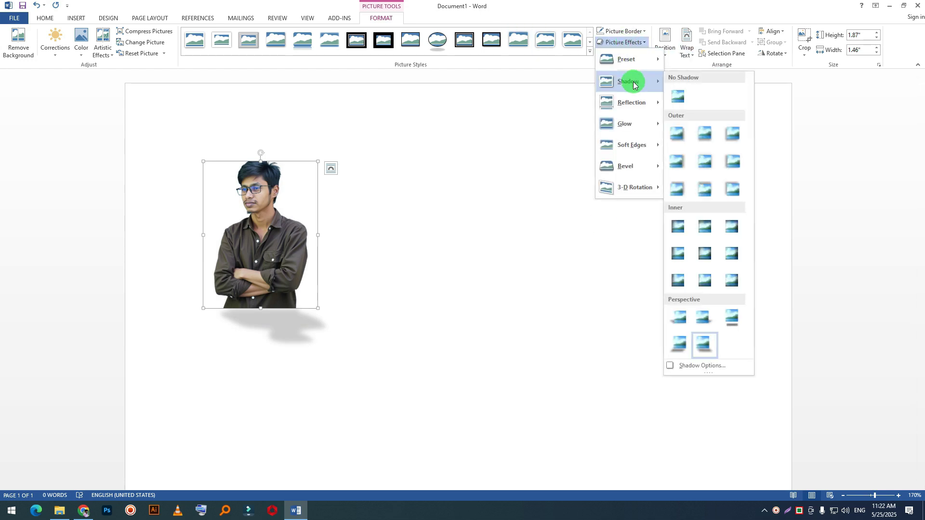
pyautogui.click(673, 100)
pyautogui.click(621, 53)
# Apply the first reflection variation of the third row to the portrait, and remove it with No Reflection
pyautogui.click(622, 42)
pyautogui.moveTo(627, 101)
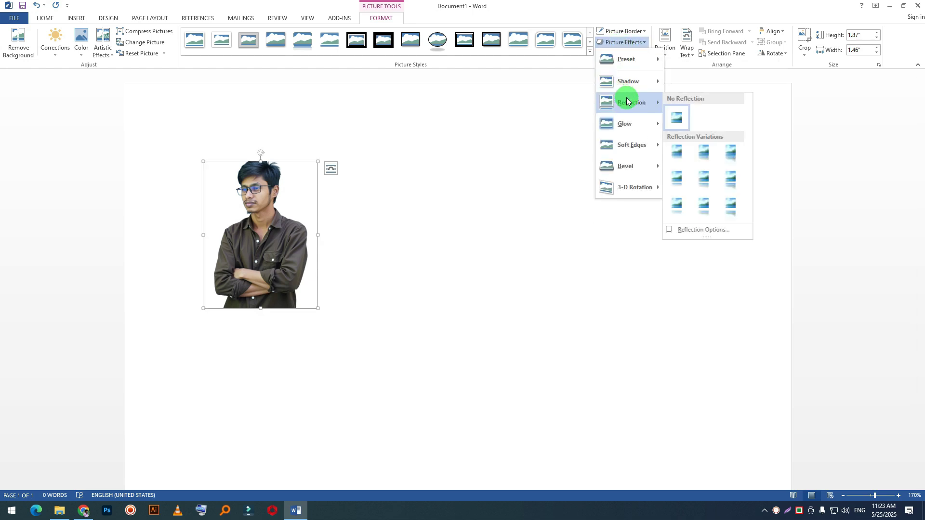
pyautogui.click(677, 209)
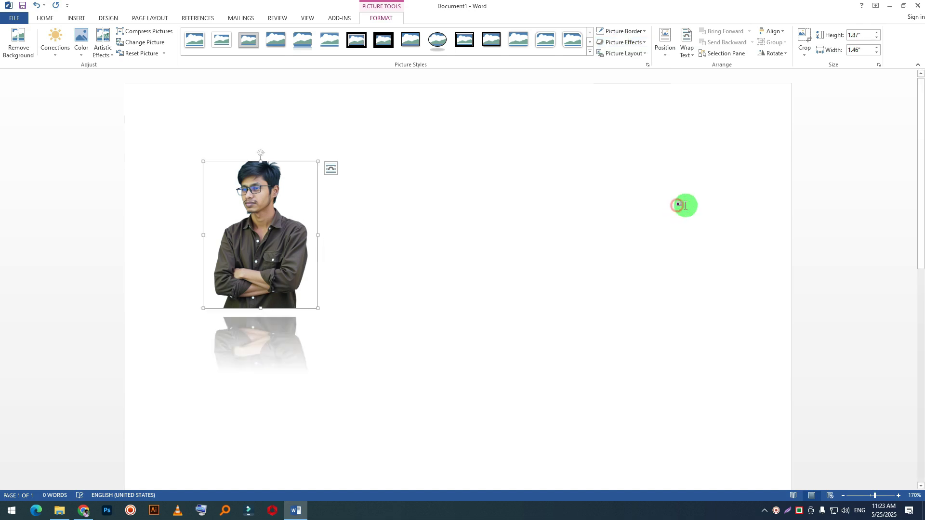
pyautogui.click(626, 53)
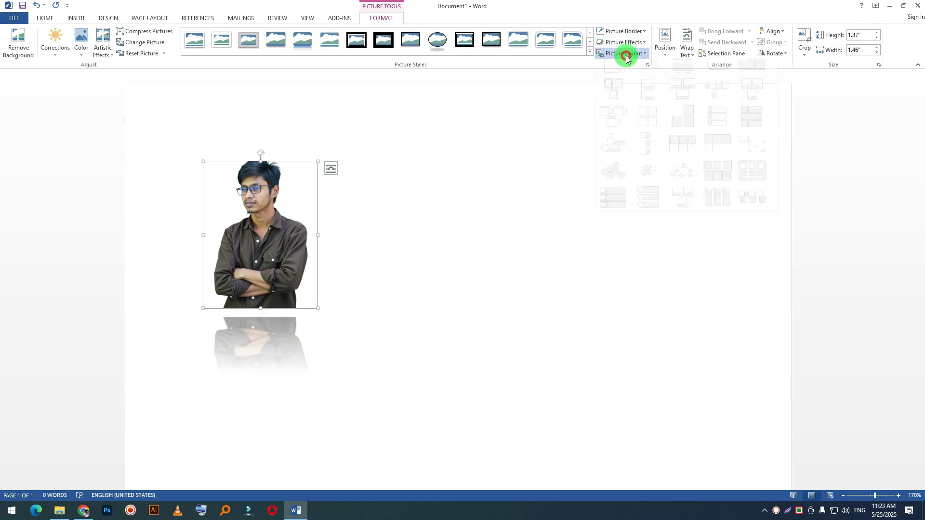
pyautogui.click(621, 31)
pyautogui.click(621, 43)
pyautogui.click(621, 43)
pyautogui.moveTo(636, 102)
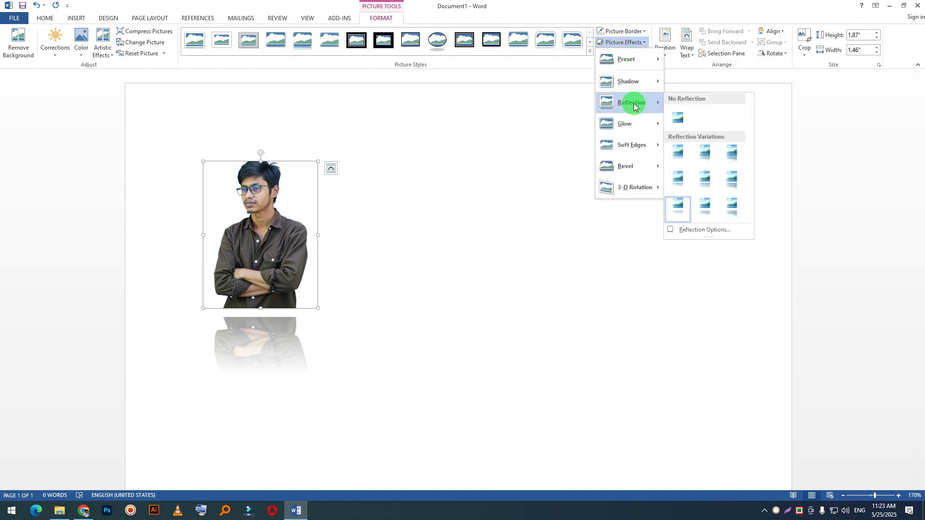
pyautogui.click(676, 119)
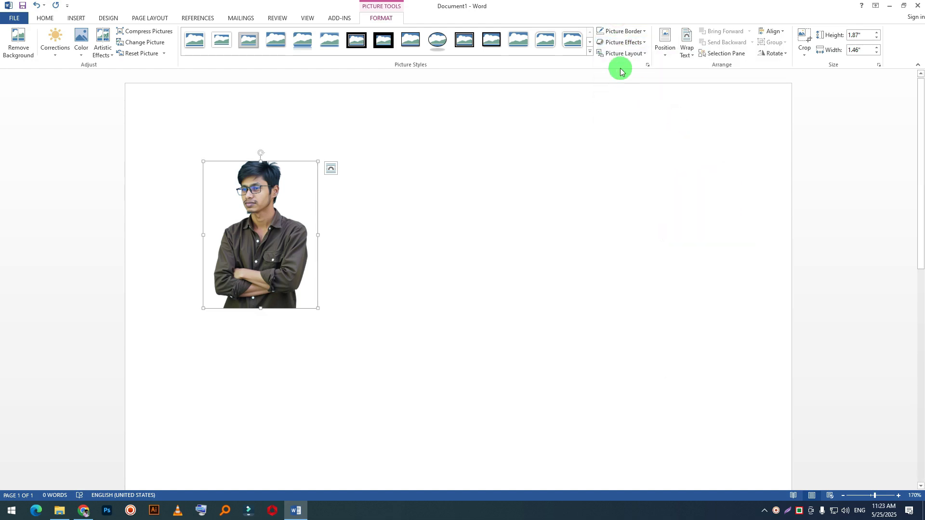
# Apply the largest yellow glow variation to the portrait, and remove it with No Glow
pyautogui.click(623, 42)
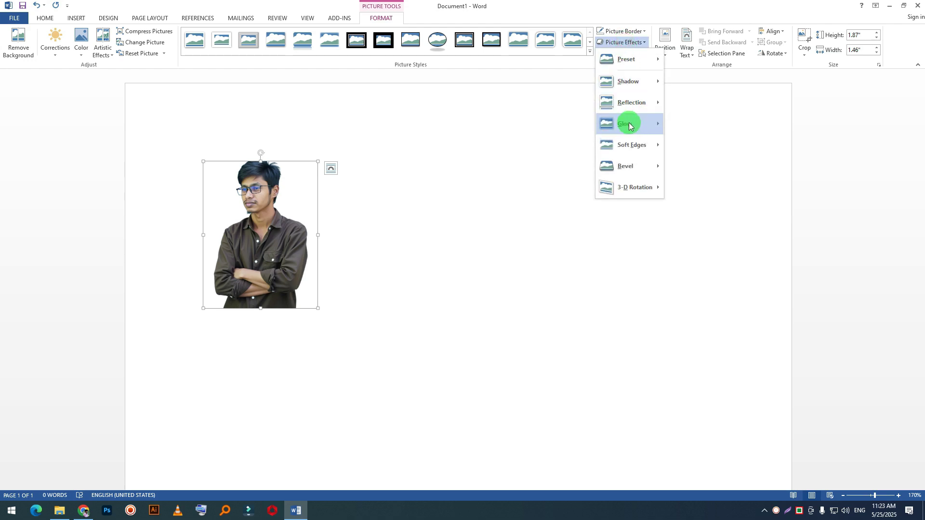
pyautogui.moveTo(626, 123)
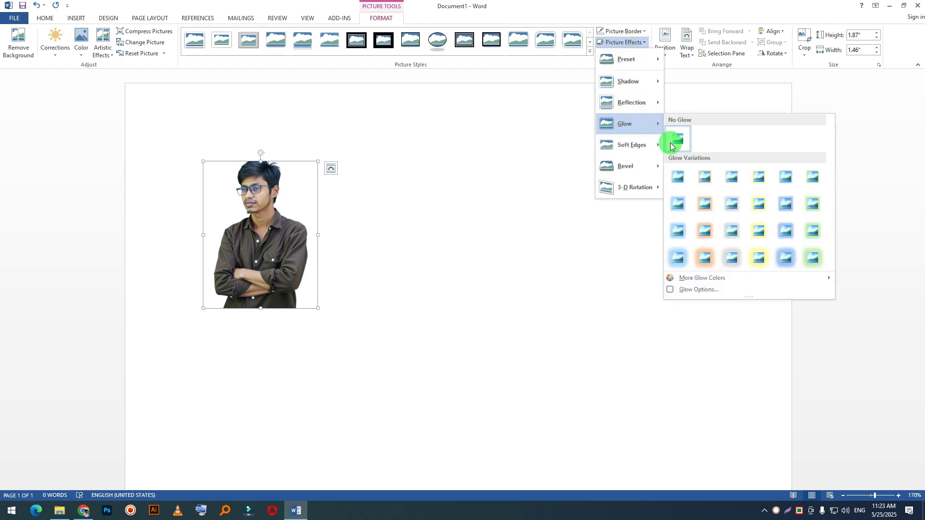
pyautogui.click(765, 261)
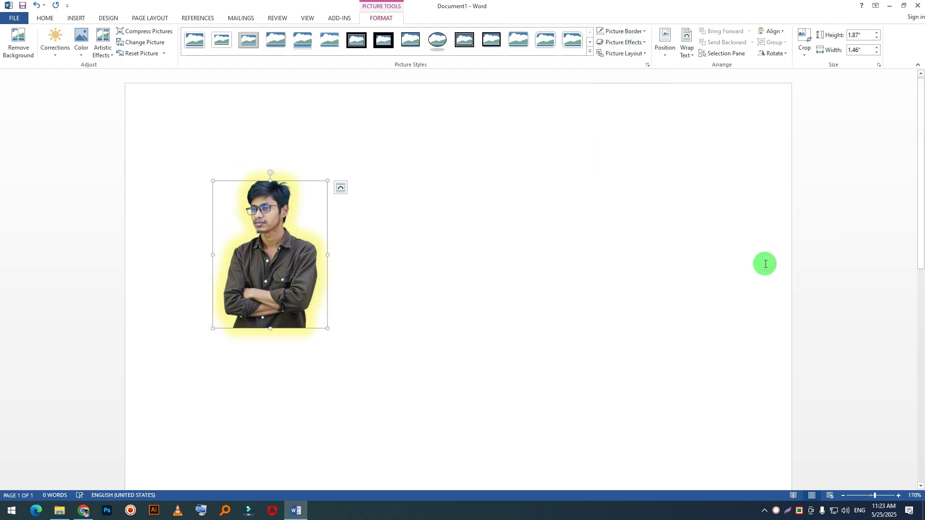
pyautogui.click(631, 43)
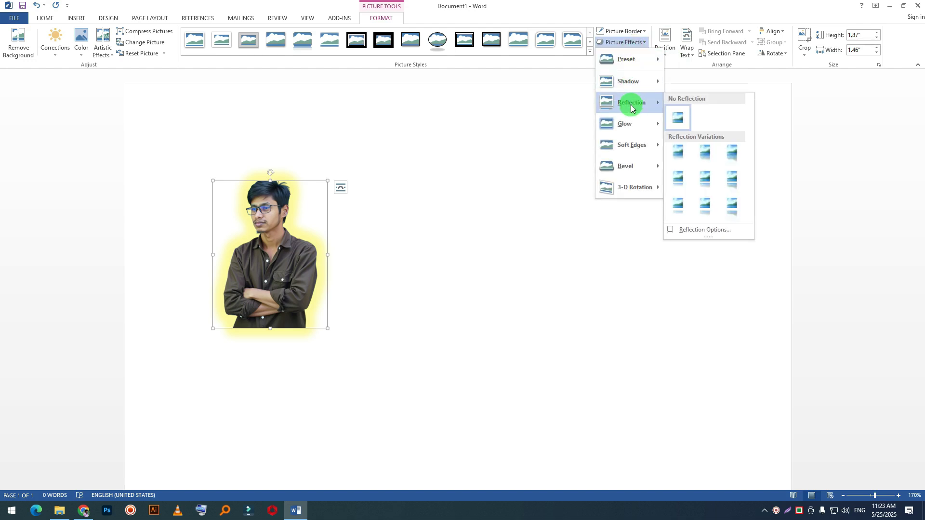
pyautogui.moveTo(629, 124)
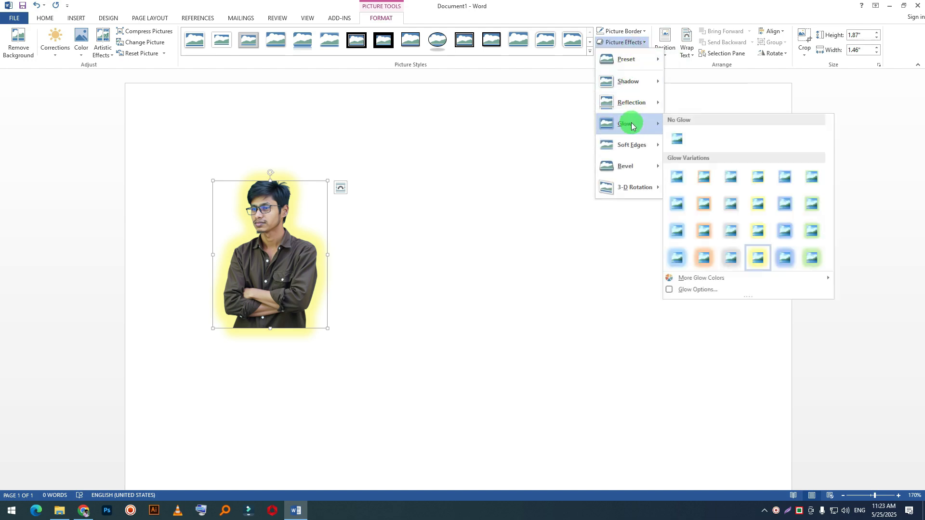
pyautogui.click(676, 140)
# Preview the Soft Edges effects, apply a third-row Perspective 3-D rotation to the portrait, and reset it to No Rotation
pyautogui.click(625, 43)
pyautogui.moveTo(631, 144)
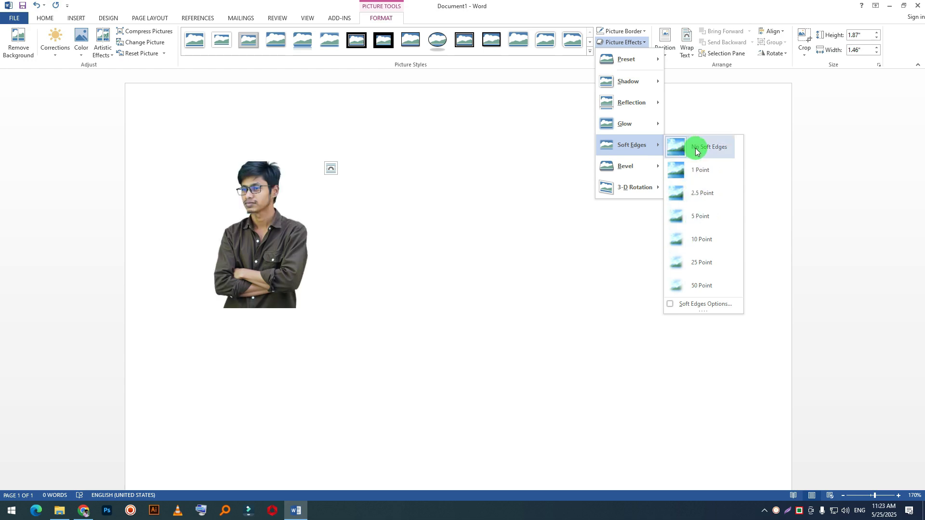
pyautogui.moveTo(625, 176)
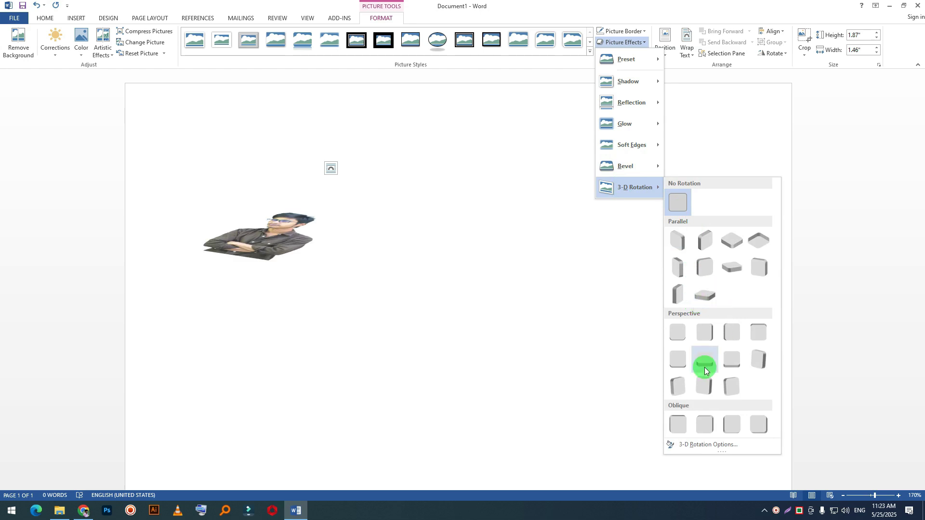
pyautogui.click(683, 391)
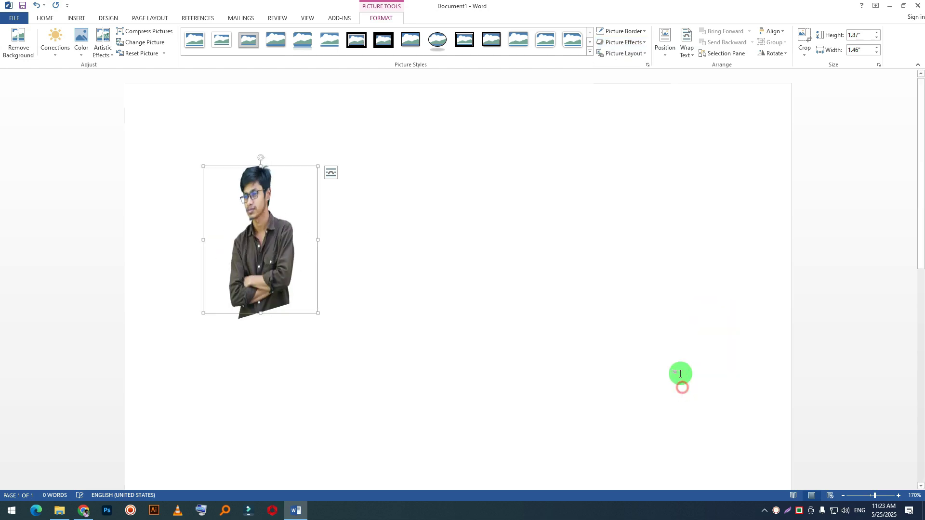
pyautogui.click(641, 46)
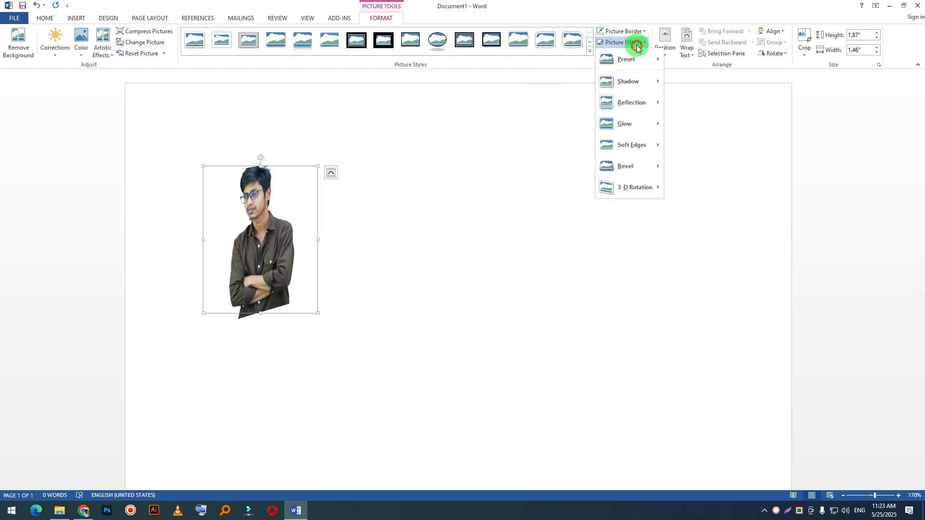
pyautogui.moveTo(630, 188)
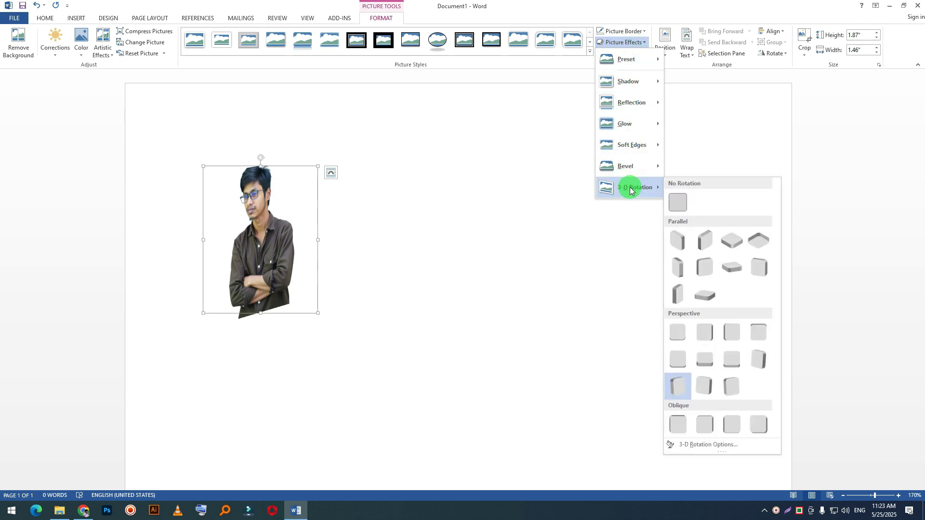
pyautogui.click(678, 203)
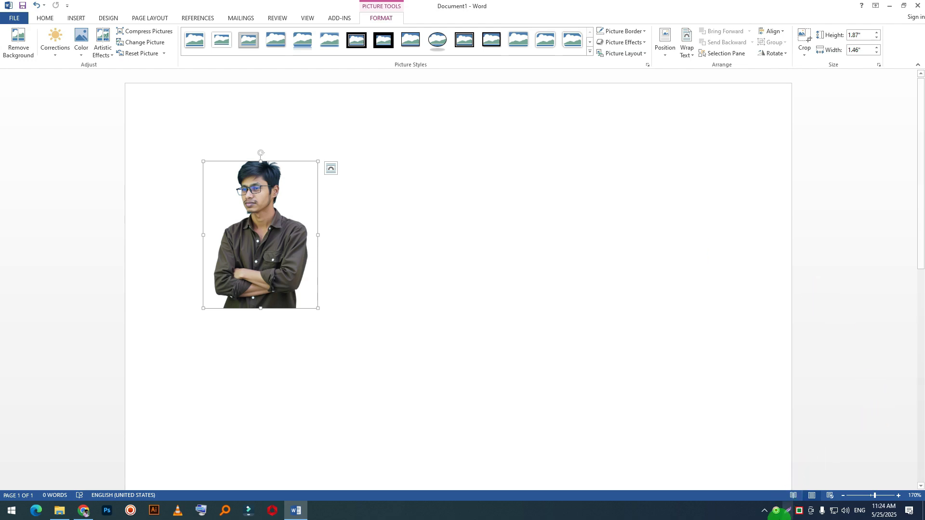
pyautogui.rightClick(777, 517)
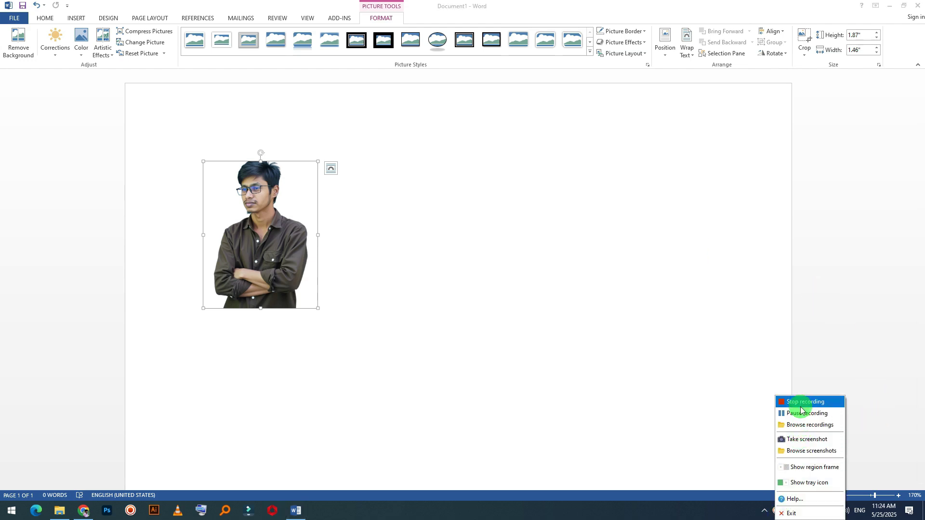
pyautogui.click(793, 401)
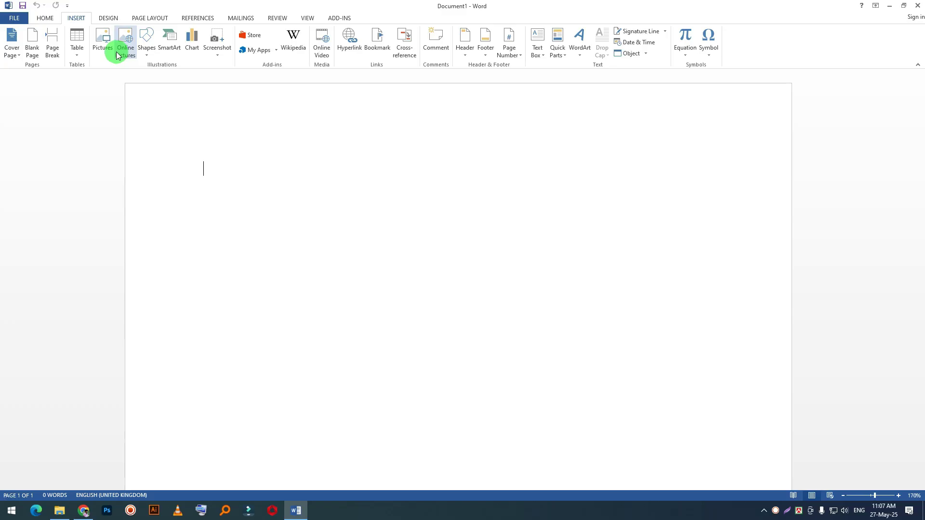
# Insert the portrait of the man in the light-blue striped shirt from the Downloads folder into the blank document
pyautogui.click(100, 39)
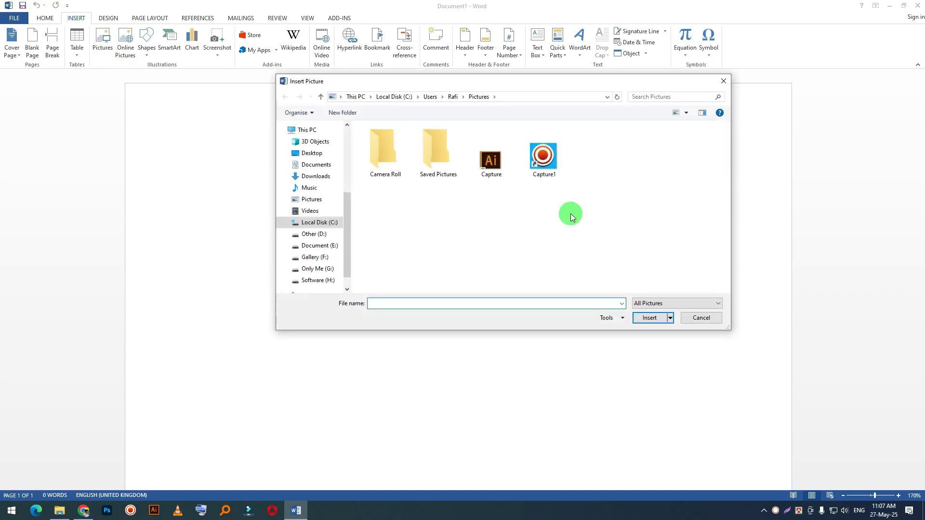
pyautogui.click(315, 201)
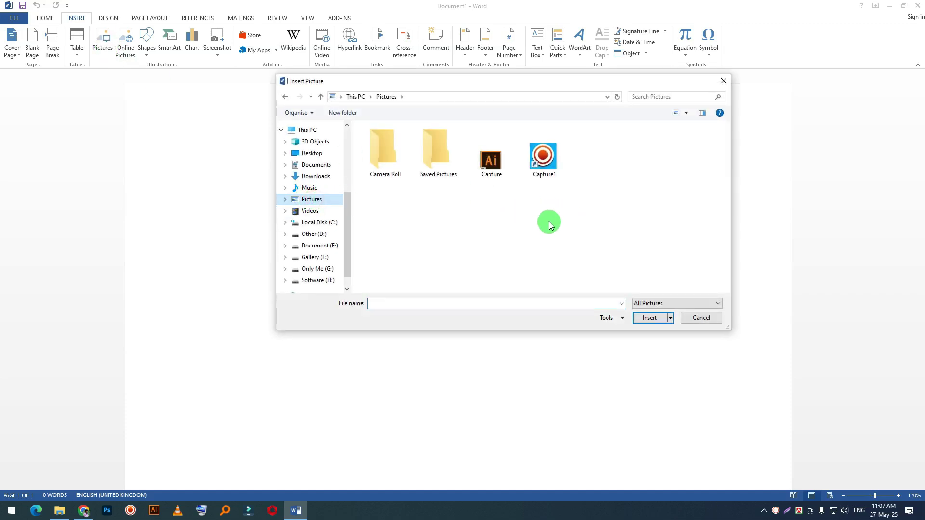
pyautogui.click(313, 177)
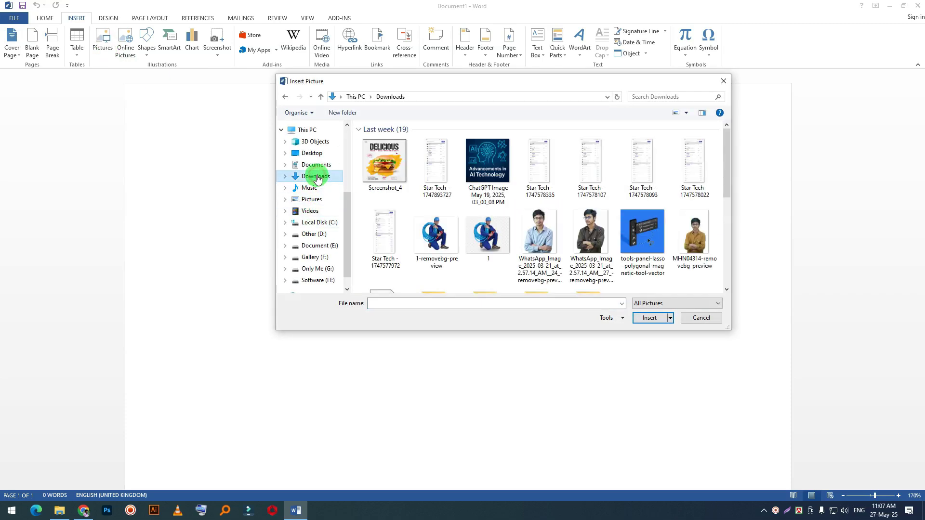
pyautogui.scroll(-2, 544, 249)
pyautogui.doubleClick(540, 150)
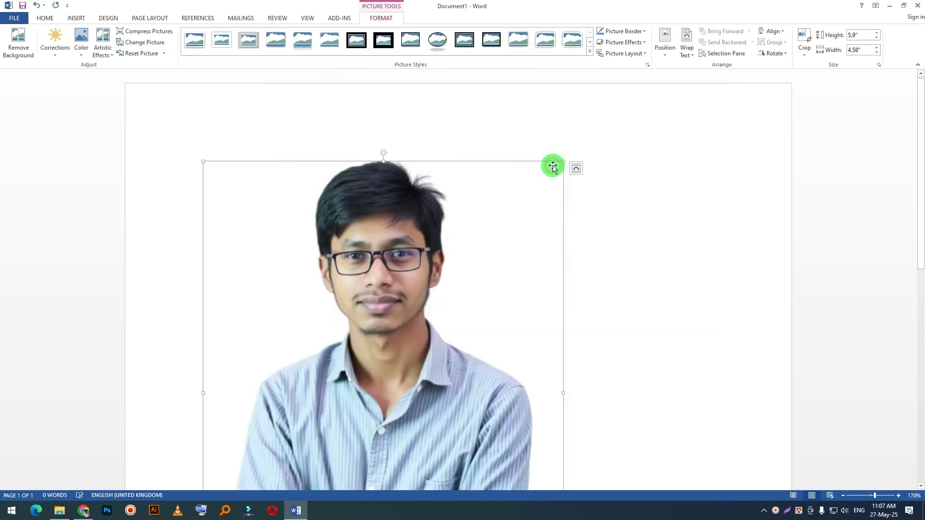
# Scale the inserted portrait down to about 3.19" high and 2.48" wide from its lower-right corner
pyautogui.scroll(-5, 562, 289)
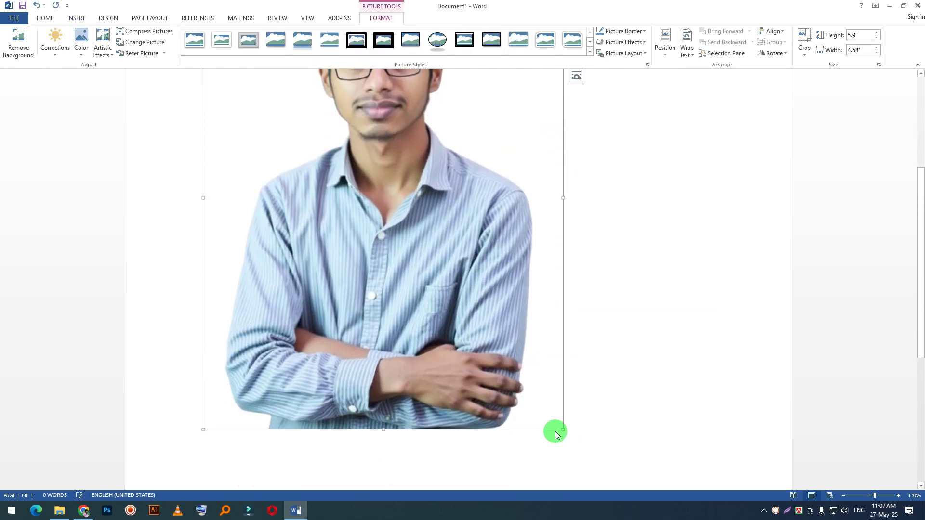
pyautogui.moveTo(562, 429); pyautogui.dragTo(389, 233)
pyautogui.scroll(4, 388, 233)
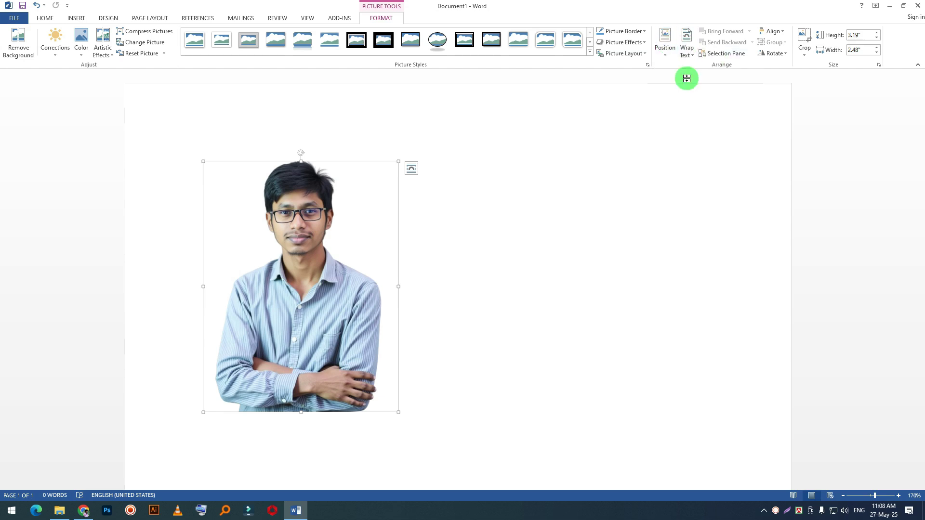
# Switch to the ChatGPT page in Chrome and copy the two paragraphs under "Ethical AI: Building Trust in a Smarter Digital World"
pyautogui.click(83, 511)
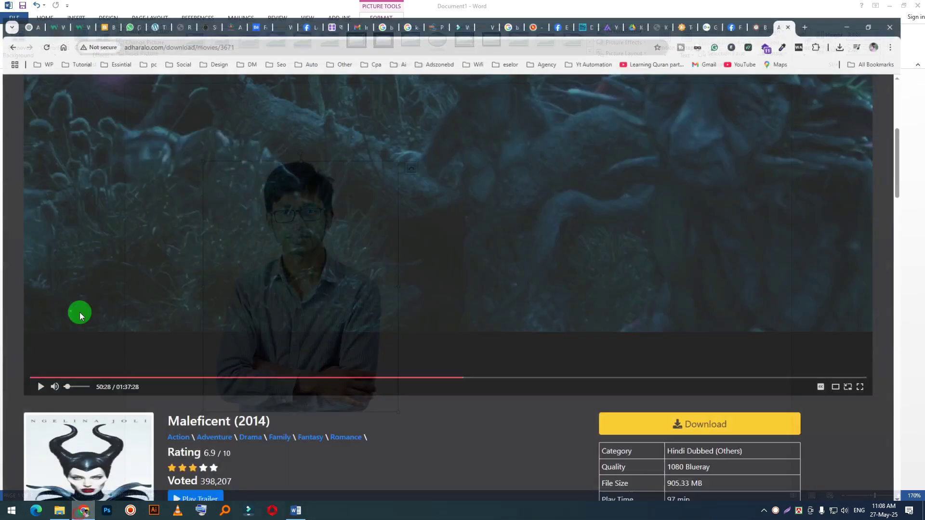
pyautogui.click(27, 10)
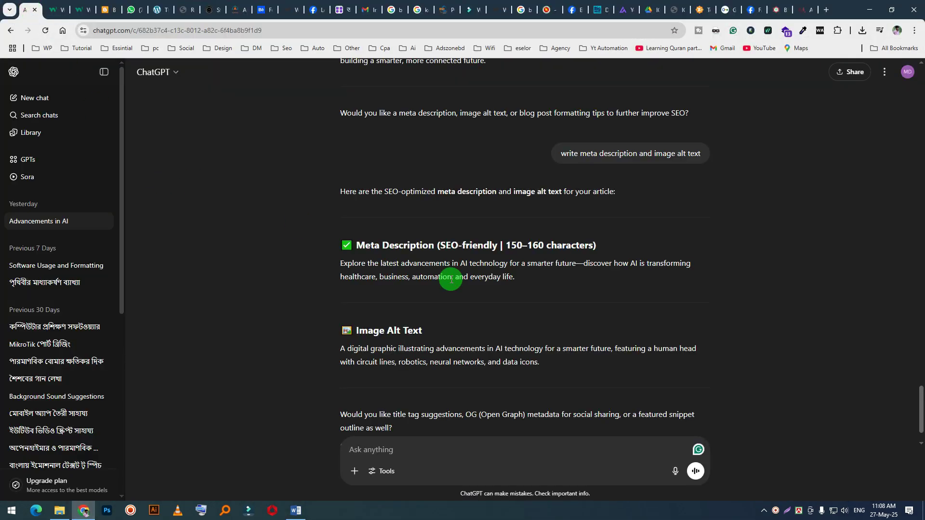
pyautogui.scroll(10, 447, 288)
pyautogui.scroll(1, 446, 292)
pyautogui.moveTo(442, 210); pyautogui.dragTo(338, 137)
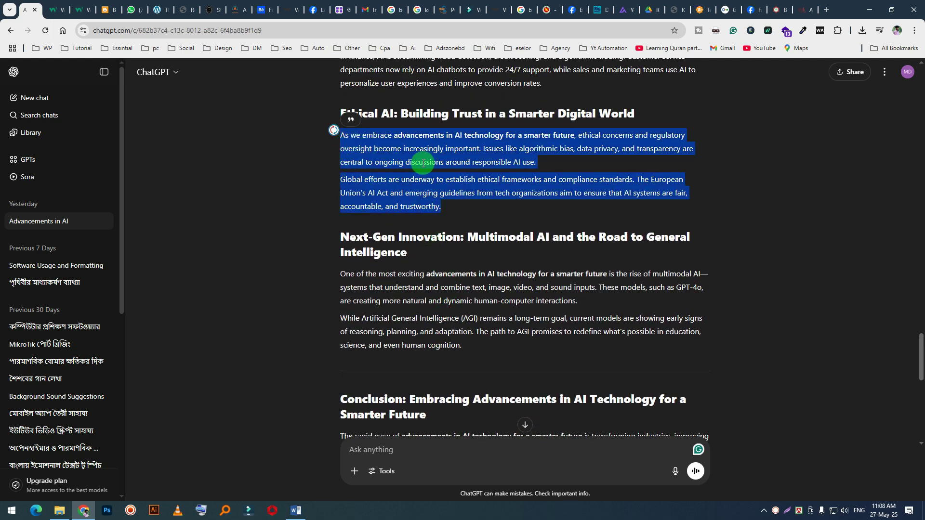
pyautogui.rightClick(470, 158)
pyautogui.click(492, 165)
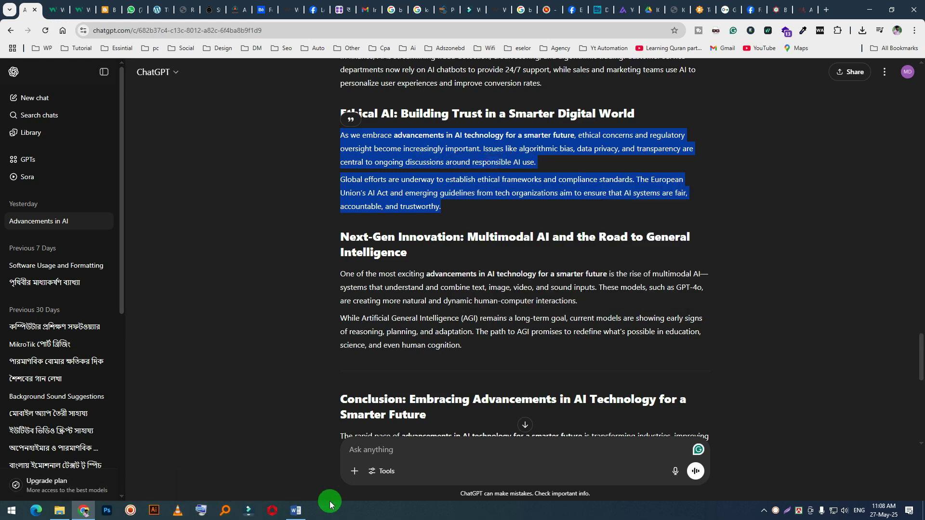
# Return to the Word document and paste the copied paragraphs five times after the portrait
pyautogui.click(295, 511)
pyautogui.click(459, 221)
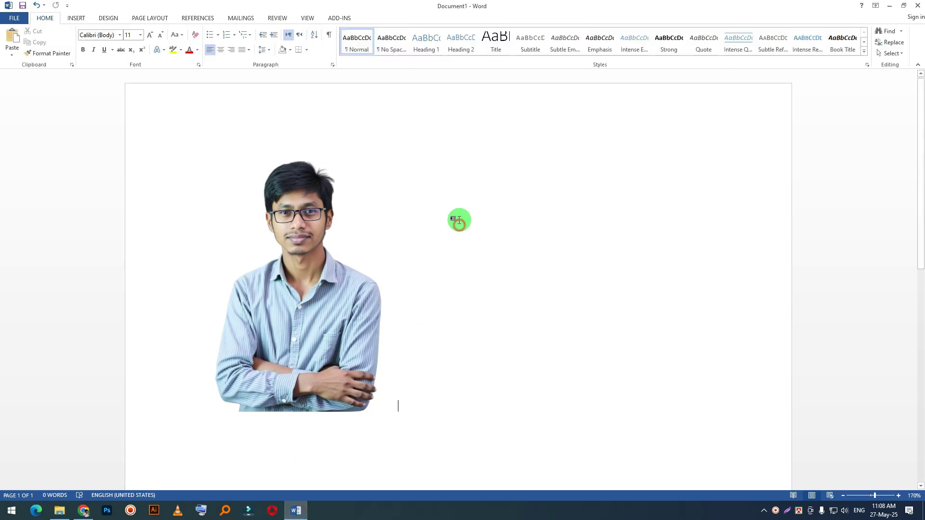
pyautogui.hotkey('ctrl', 'v')
pyautogui.hotkey('ctrl', 'v')
pyautogui.hotkey('ctrl', 'v')
pyautogui.hotkey('ctrl', 'v')
pyautogui.hotkey('ctrl', 'v')
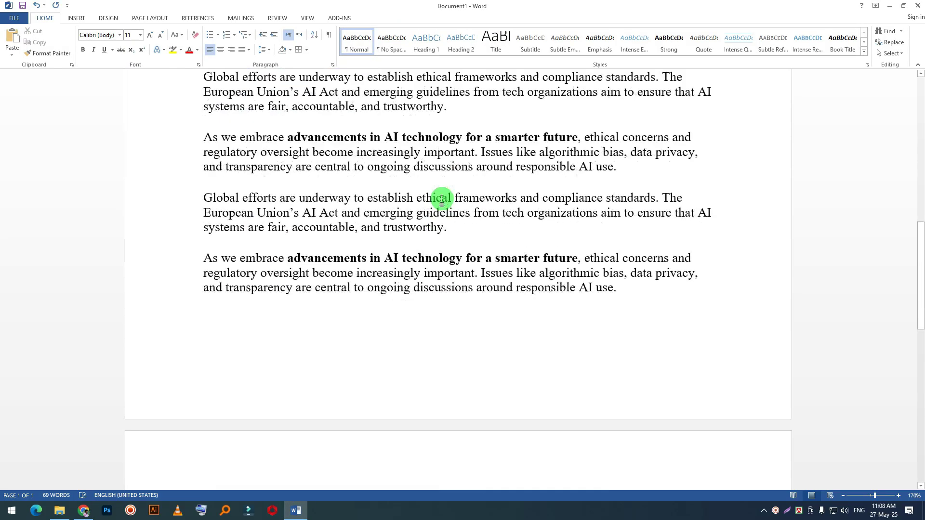
pyautogui.scroll(5, 443, 312)
pyautogui.scroll(5, 444, 312)
# Position the portrait in the page's top left with square text wrapping
pyautogui.click(335, 314)
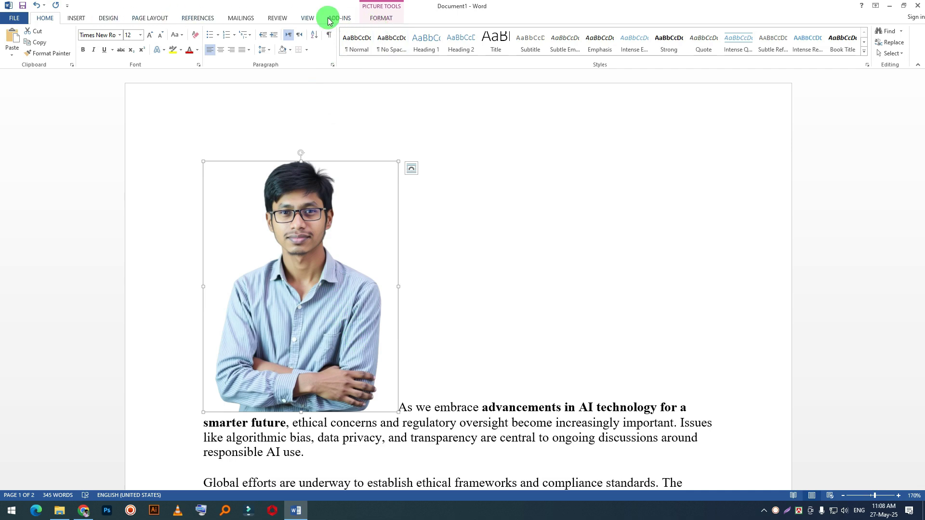
pyautogui.click(390, 18)
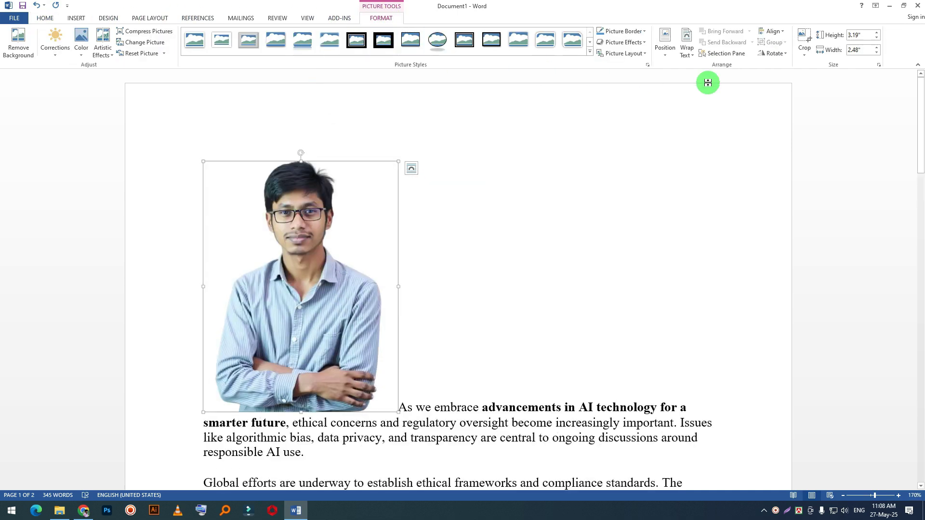
pyautogui.click(669, 46)
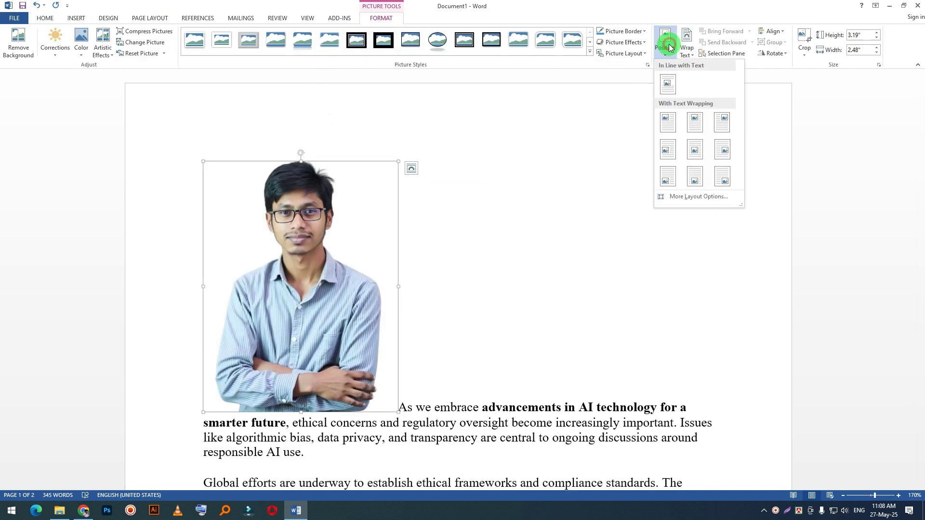
pyautogui.click(668, 128)
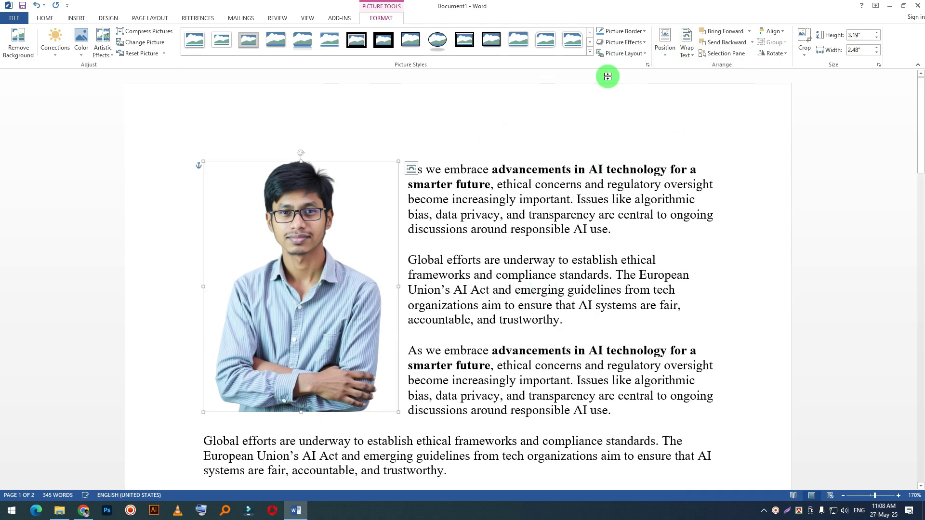
# Try the portrait in the middle-left and middle-center positions, and return it to the top-left position with square text wrapping
pyautogui.click(663, 54)
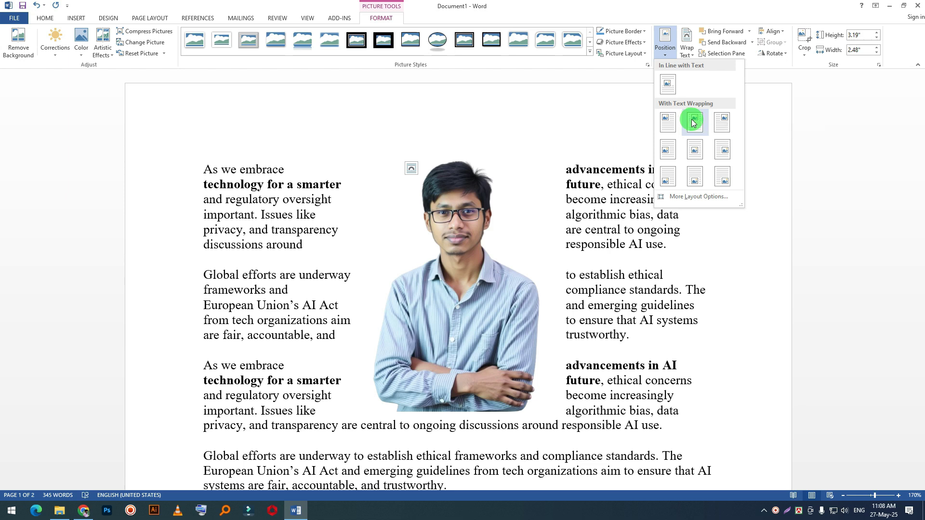
pyautogui.click(667, 153)
pyautogui.scroll(-7, 521, 247)
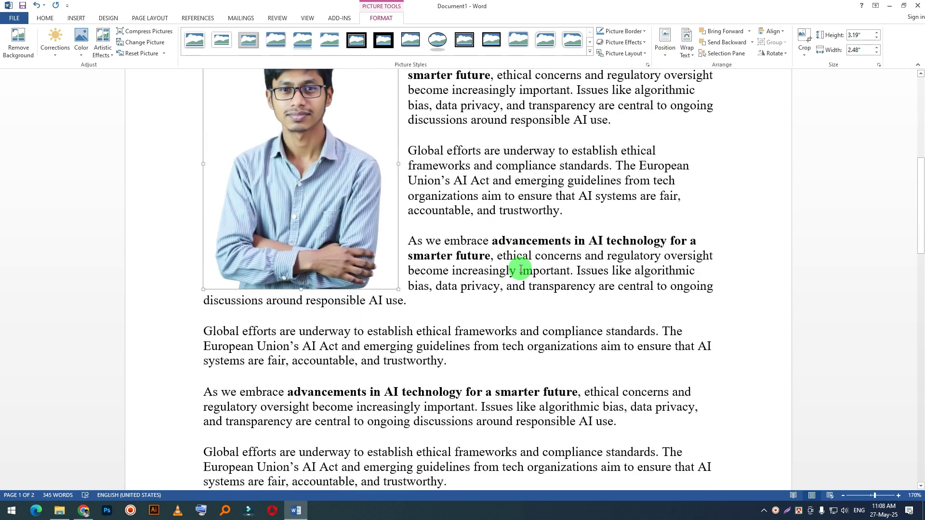
pyautogui.scroll(3, 522, 271)
pyautogui.click(666, 41)
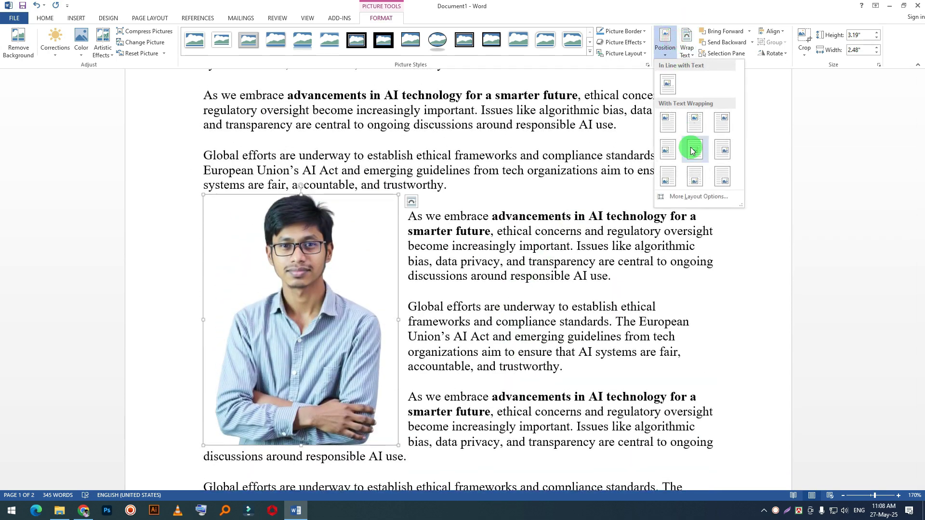
pyautogui.click(693, 149)
pyautogui.click(665, 43)
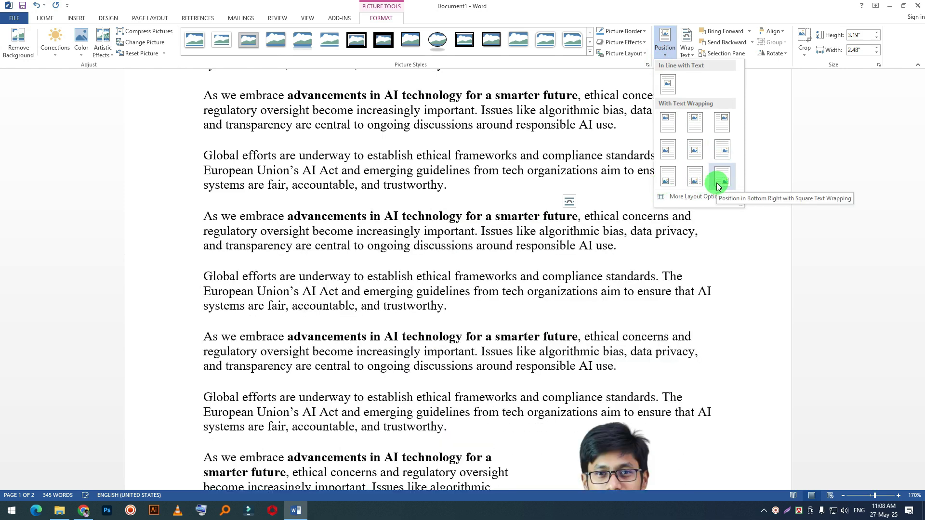
pyautogui.click(668, 123)
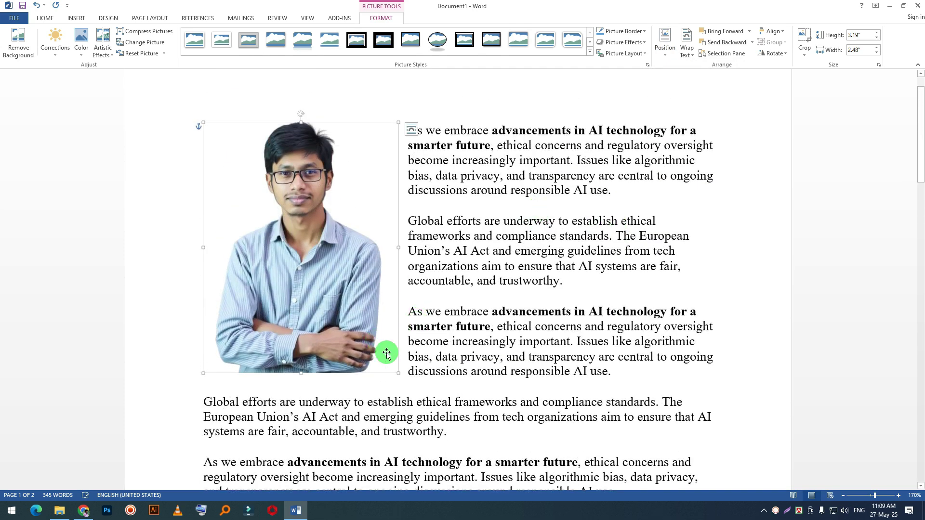
# Scale the portrait down to about 2.4" high and 1.87" wide, and move it into the middle of the text
pyautogui.moveTo(397, 372); pyautogui.dragTo(343, 310)
pyautogui.moveTo(290, 244); pyautogui.dragTo(421, 308)
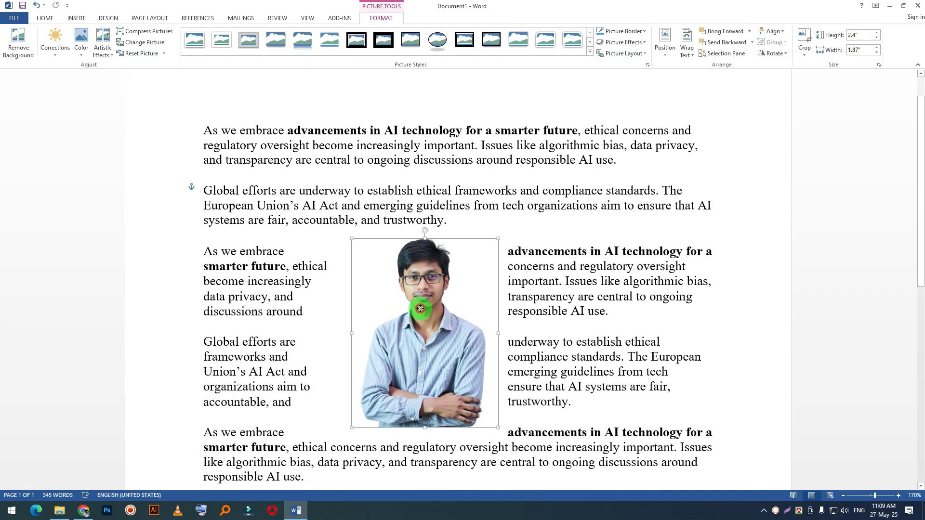
# View the portrait's layout and text wrapping options, and move the square-wrapped picture slightly higher among the paragraphs
pyautogui.click(511, 245)
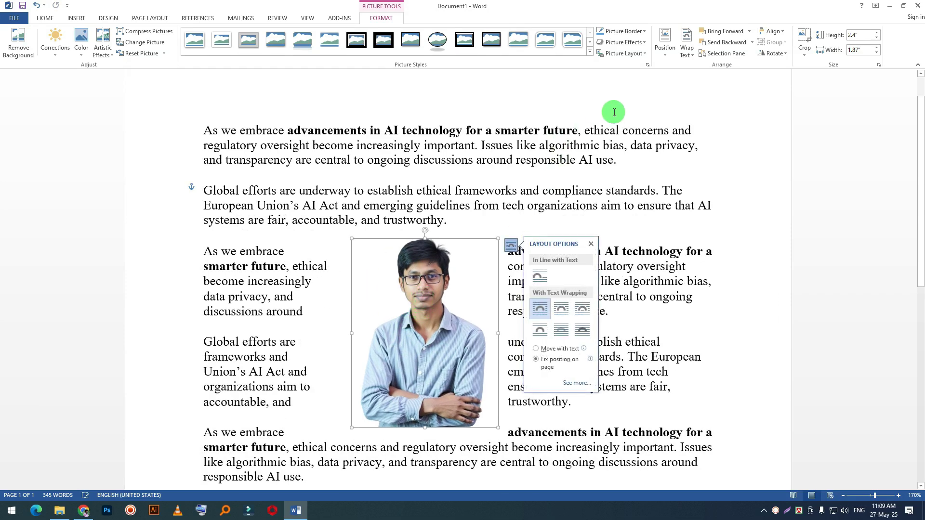
pyautogui.click(687, 48)
pyautogui.click(469, 206)
pyautogui.moveTo(417, 308); pyautogui.dragTo(451, 304)
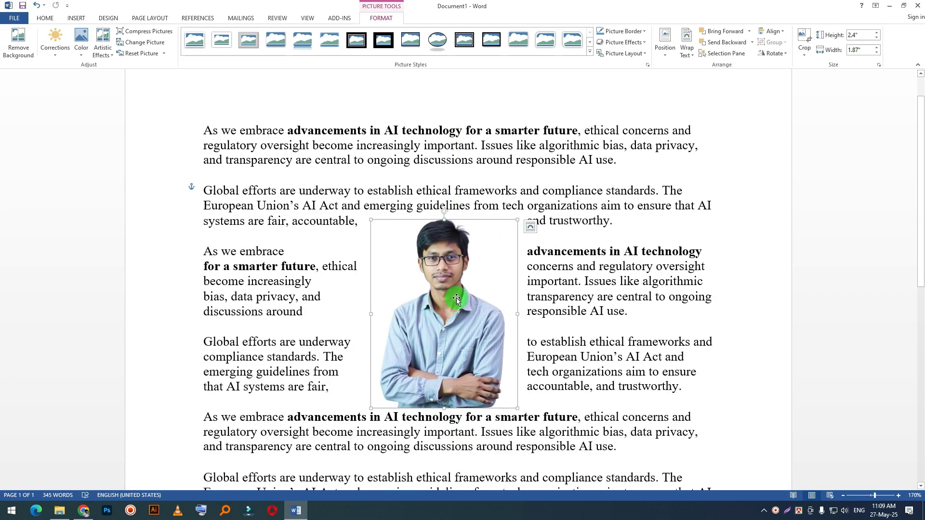
pyautogui.moveTo(456, 298); pyautogui.dragTo(439, 289)
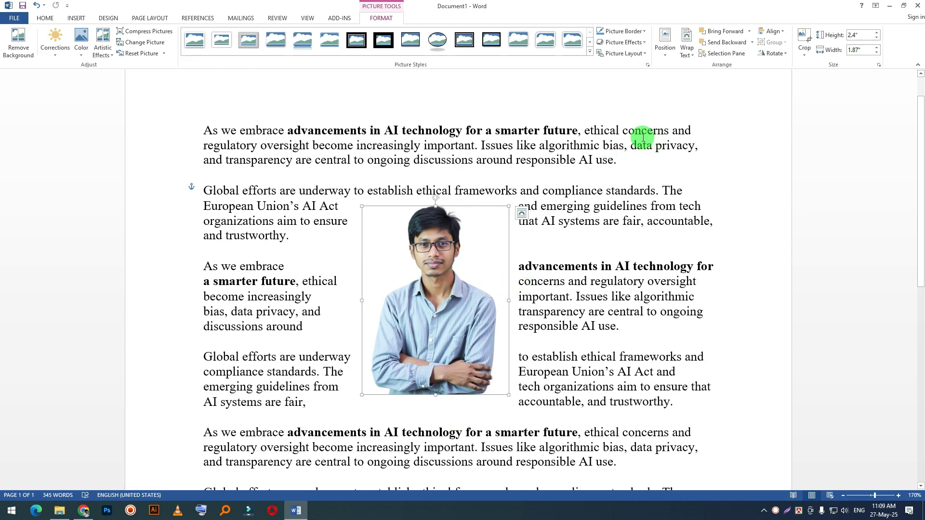
# Set the portrait's text wrapping to In Front of Text and reposition it slightly over the paragraphs
pyautogui.click(686, 54)
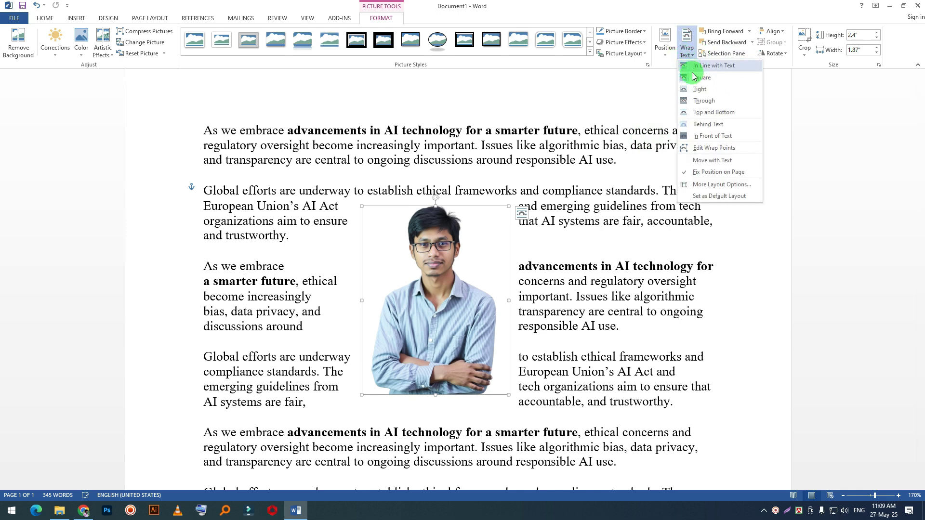
pyautogui.click(713, 136)
pyautogui.moveTo(468, 284); pyautogui.dragTo(484, 329)
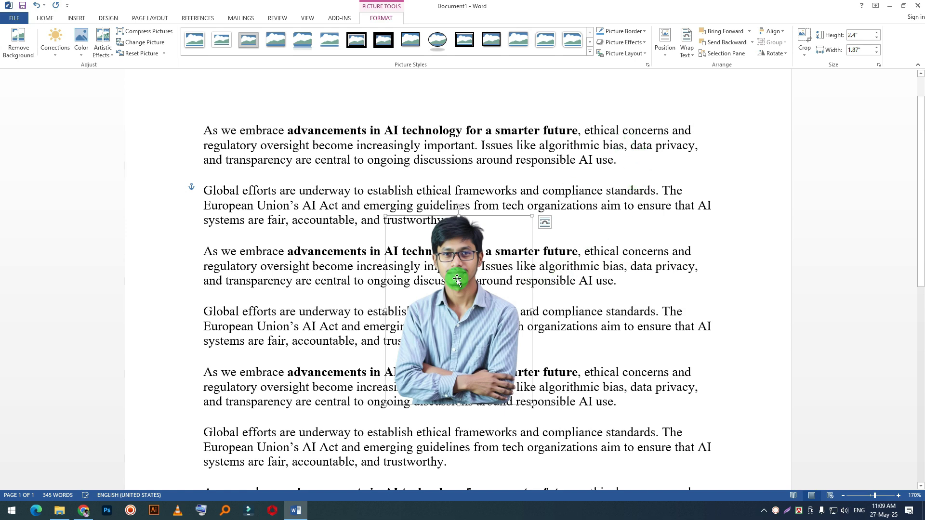
# Set the portrait's text wrapping to Behind Text and try selecting it through the overlapping text and at the hair
pyautogui.click(687, 46)
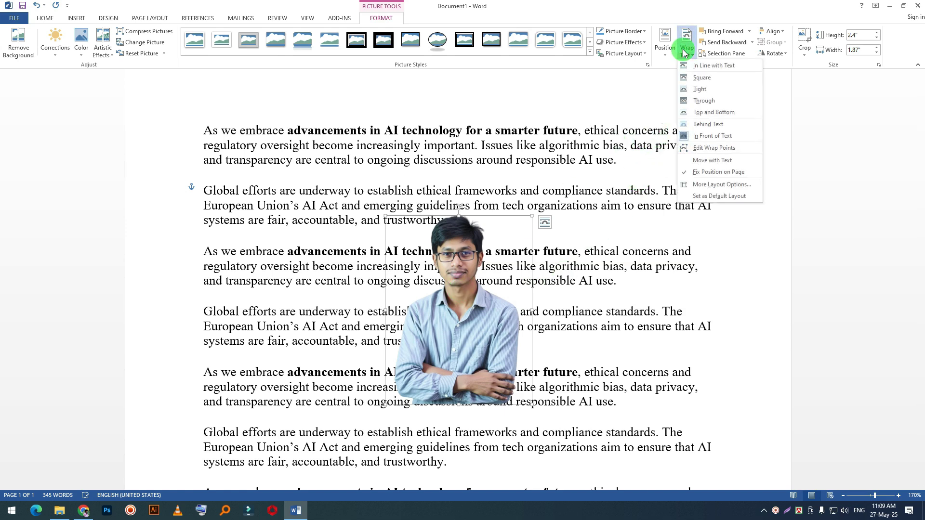
pyautogui.click(710, 126)
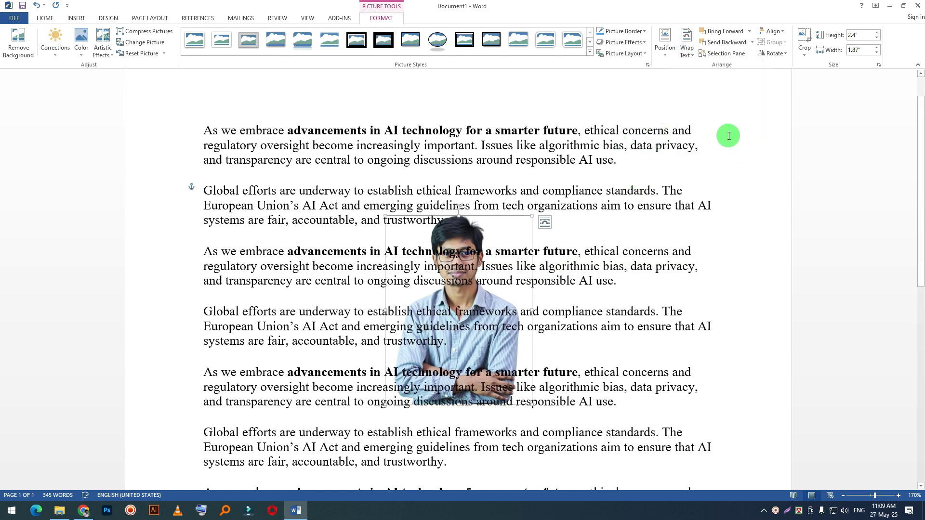
pyautogui.click(450, 222)
pyautogui.click(473, 263)
pyautogui.click(461, 263)
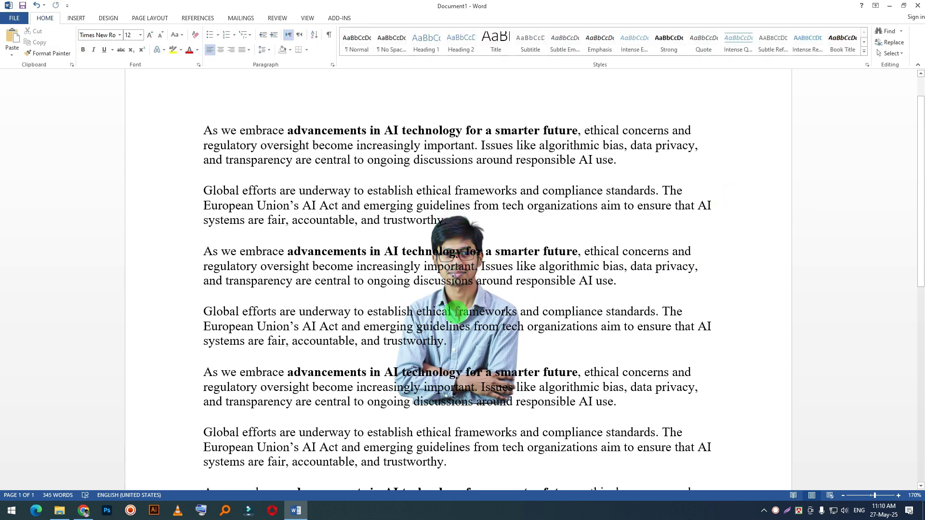
pyautogui.click(450, 326)
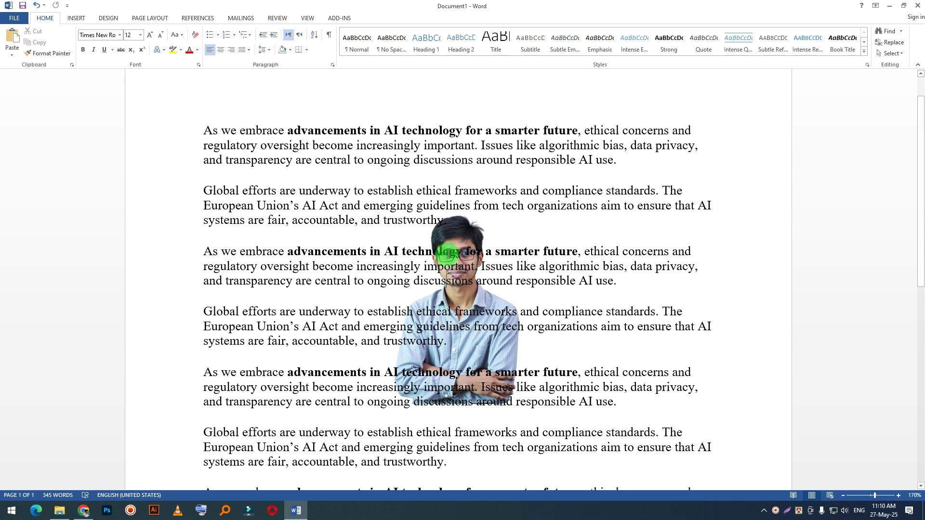
pyautogui.click(459, 224)
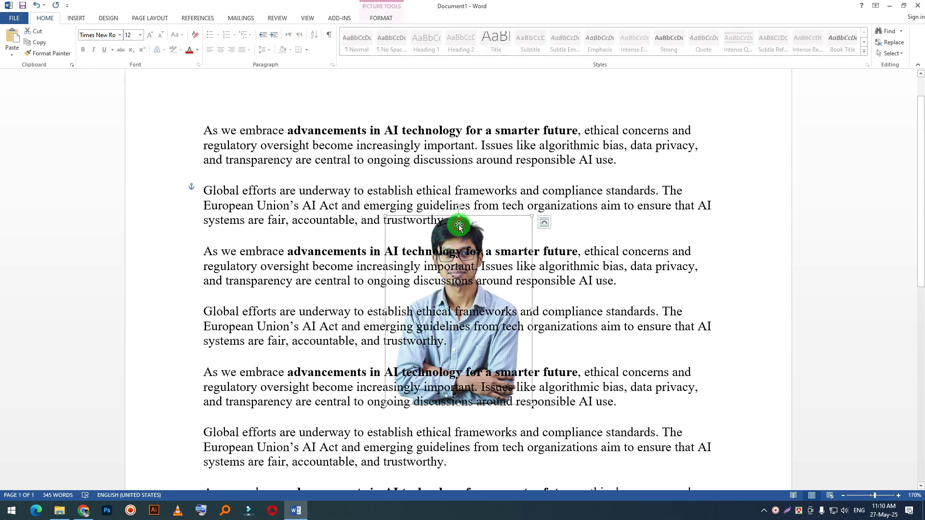
pyautogui.click(738, 299)
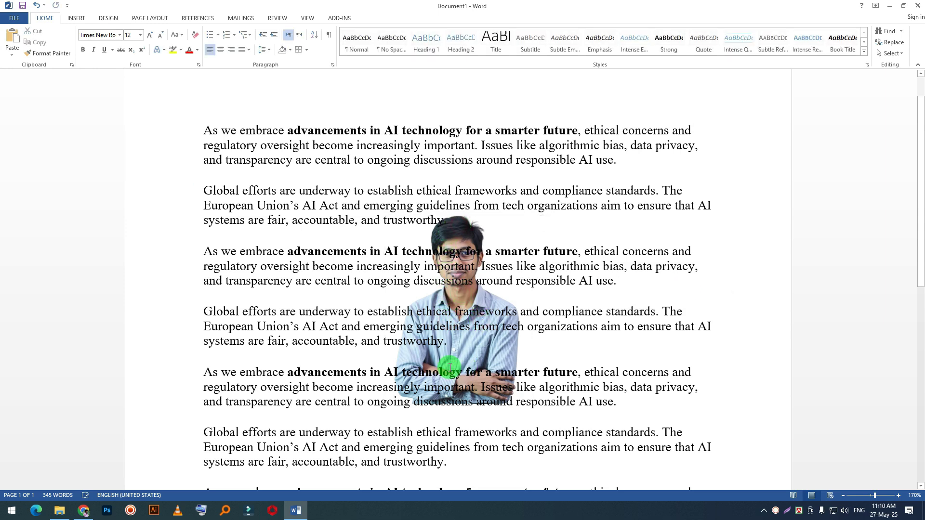
pyautogui.click(443, 310)
pyautogui.click(472, 324)
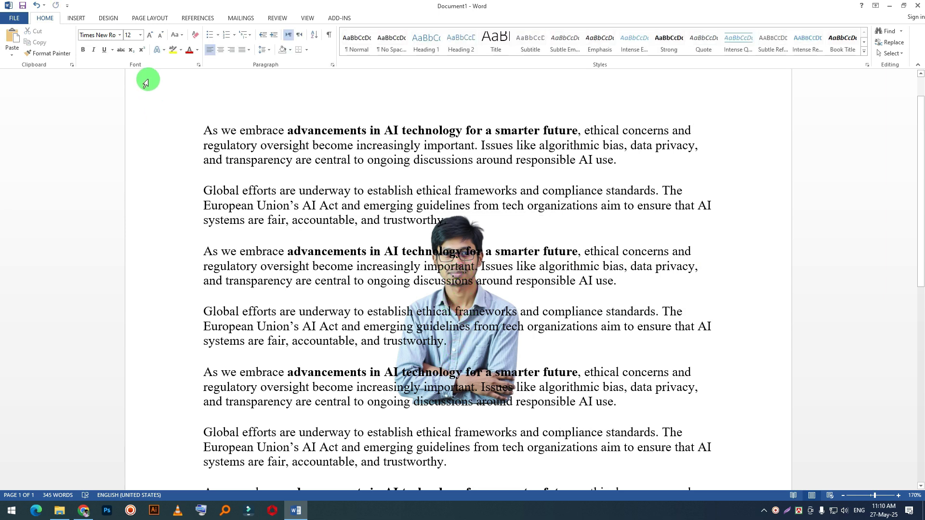
# Turn on Select Objects and select the portrait behind the text
pyautogui.click(904, 54)
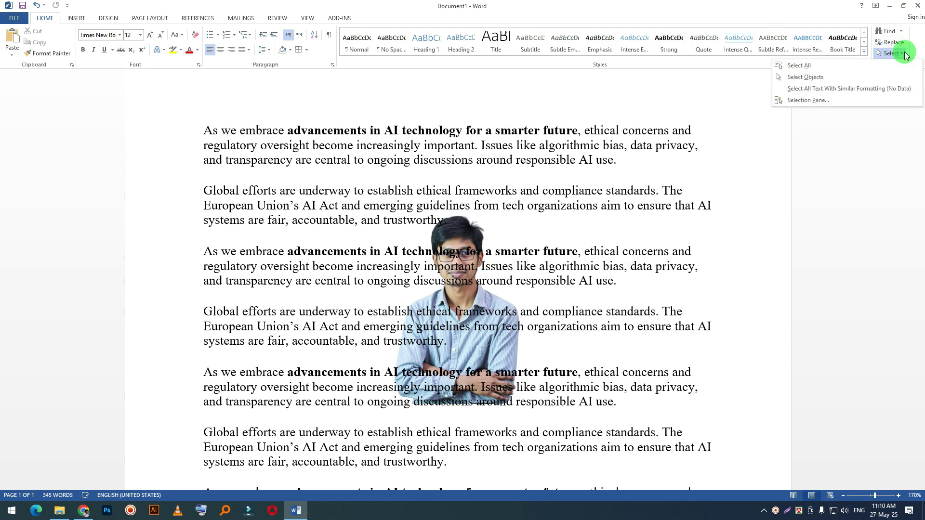
pyautogui.click(807, 78)
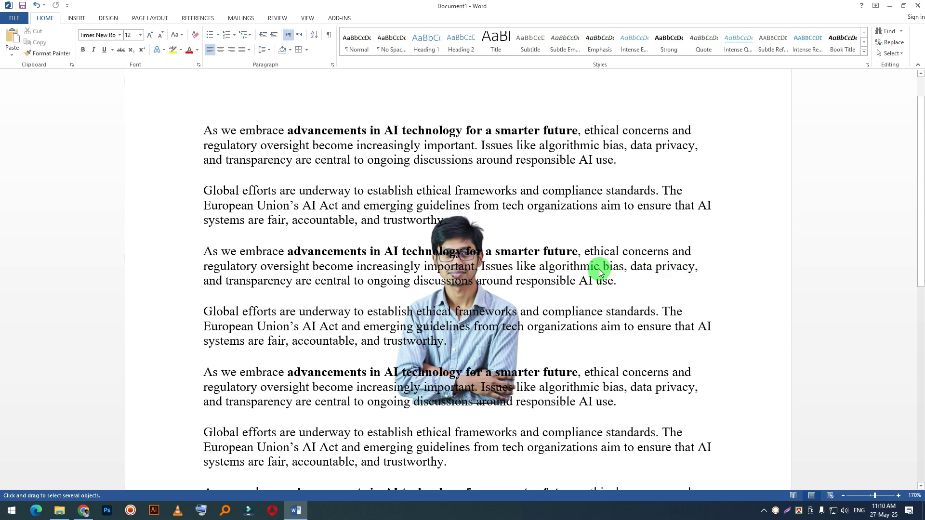
pyautogui.click(463, 272)
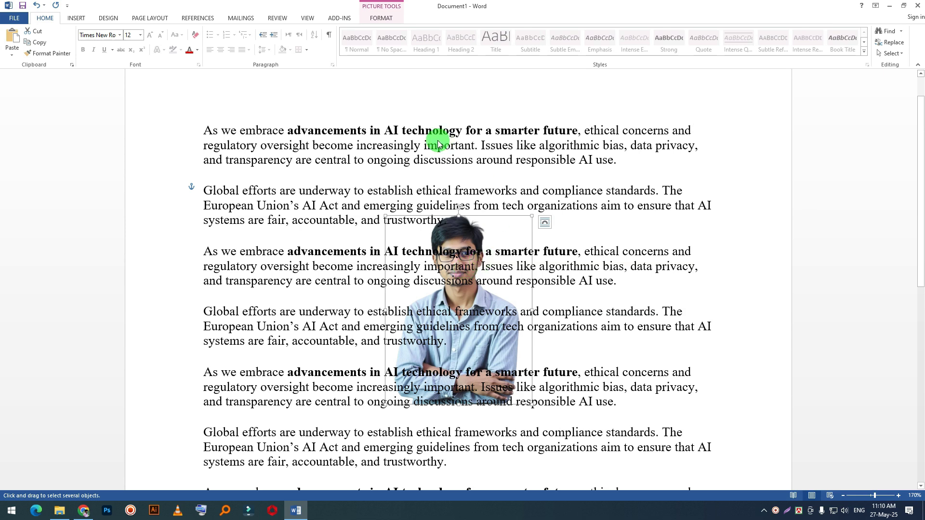
# Set the portrait's text wrapping to In Front of Text and move it slightly upward over the paragraphs
pyautogui.click(381, 21)
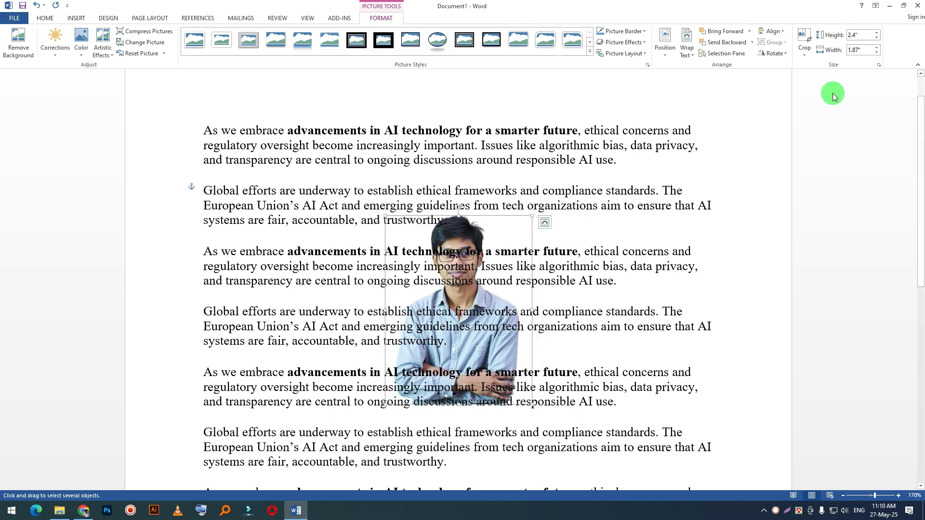
pyautogui.click(687, 51)
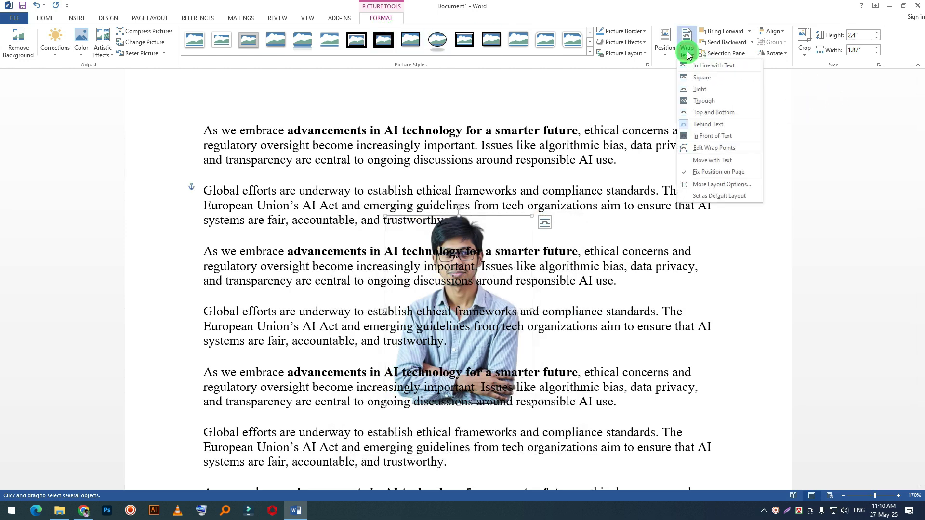
pyautogui.click(714, 137)
pyautogui.moveTo(437, 322); pyautogui.dragTo(436, 298)
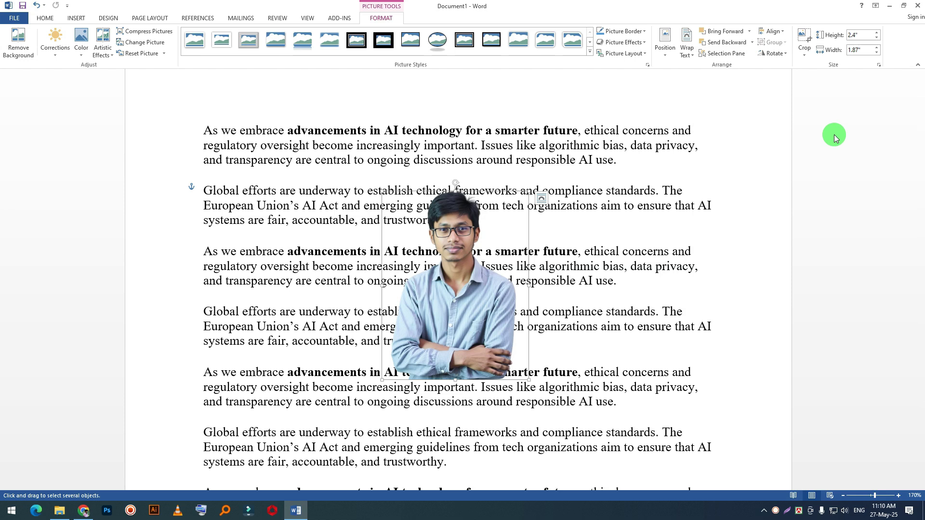
# Set the portrait's text wrapping to Square and change it to Tight
pyautogui.click(683, 56)
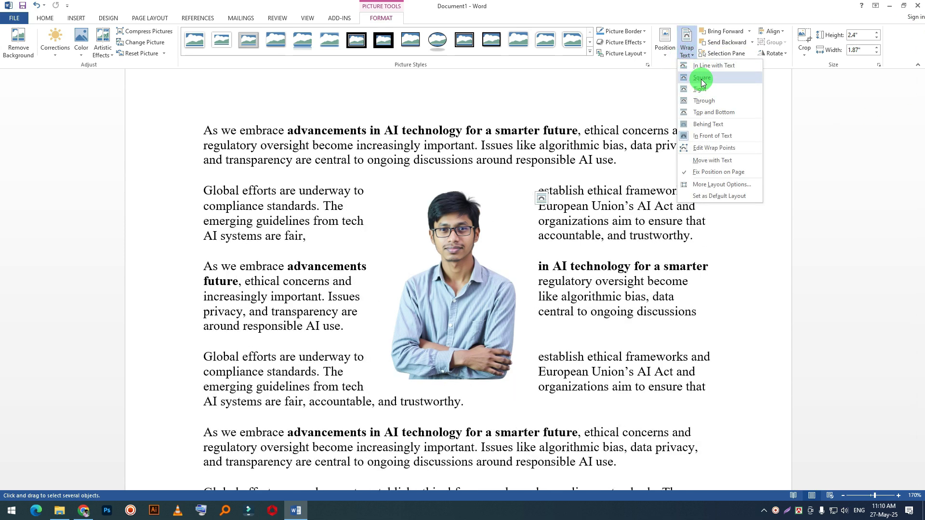
pyautogui.click(702, 80)
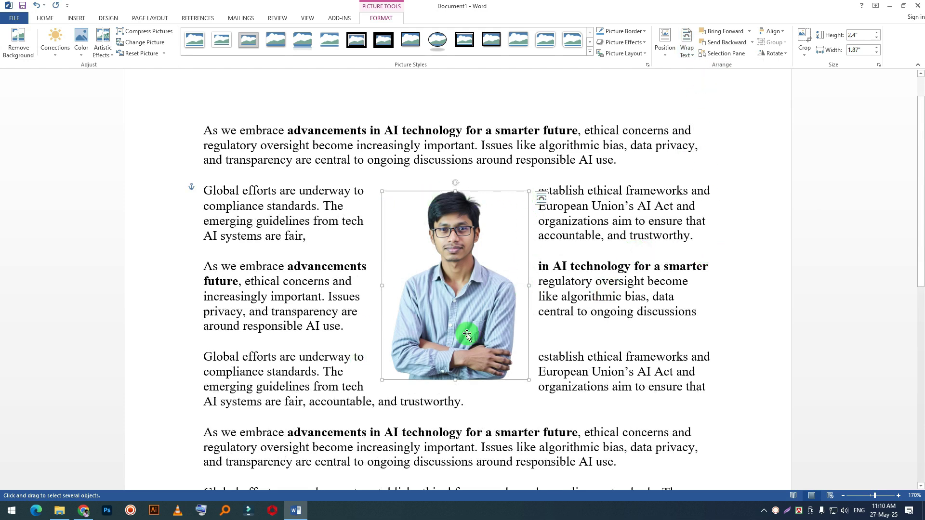
pyautogui.click(682, 58)
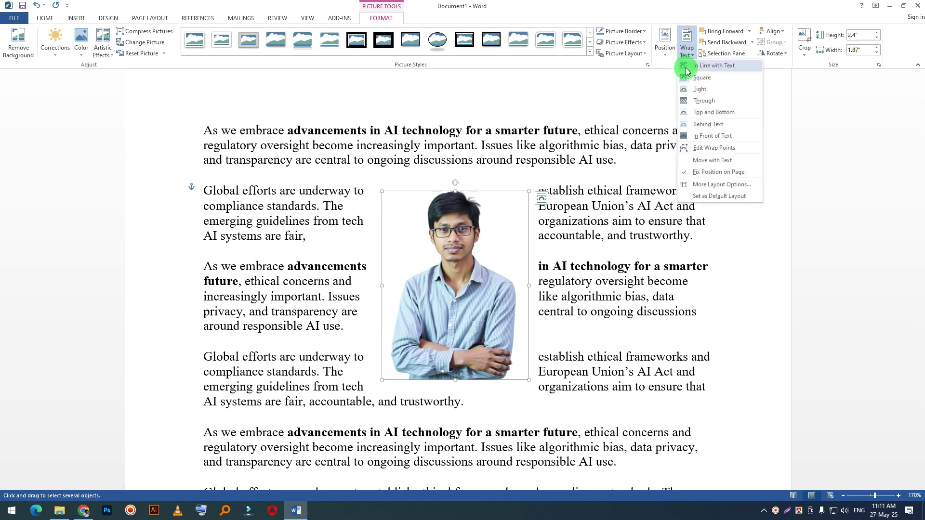
pyautogui.click(714, 66)
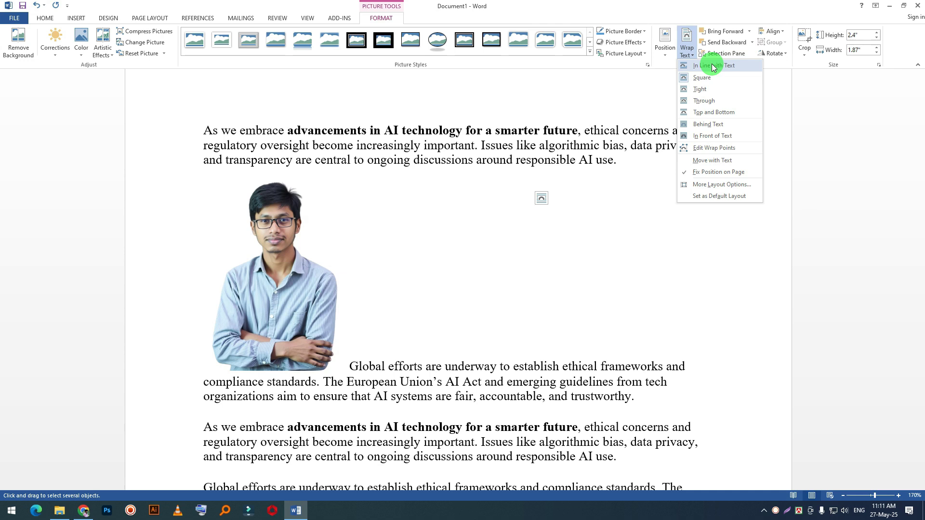
pyautogui.click(700, 90)
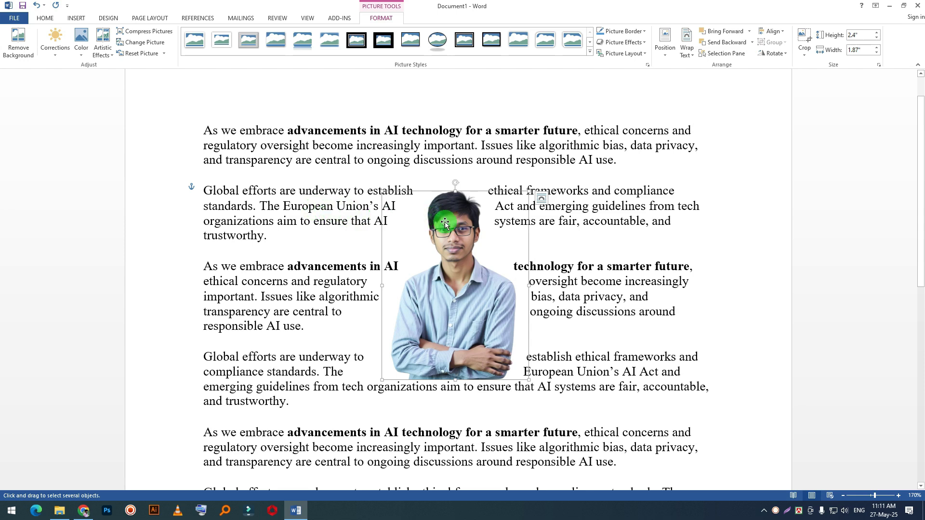
# Edit the portrait's wrap points, moving the point beside the lower left arm inward onto the sleeve
pyautogui.click(687, 56)
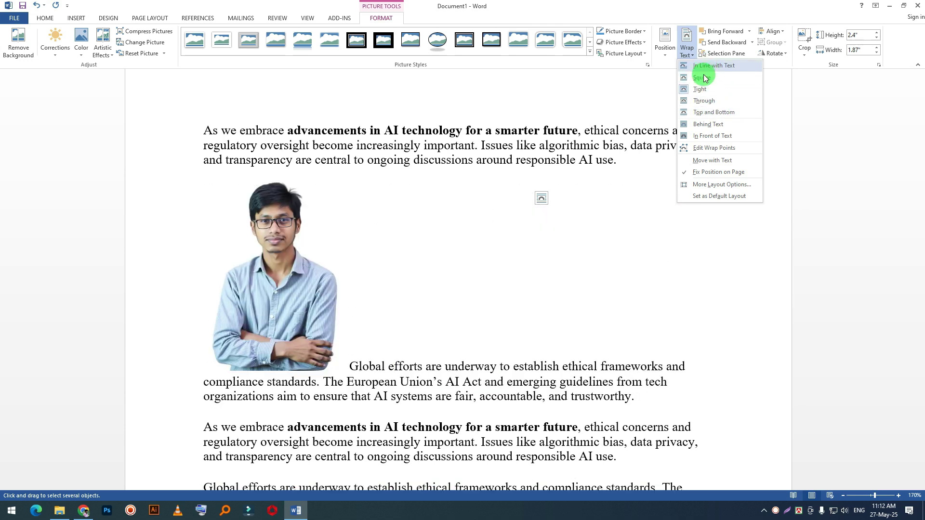
pyautogui.click(724, 150)
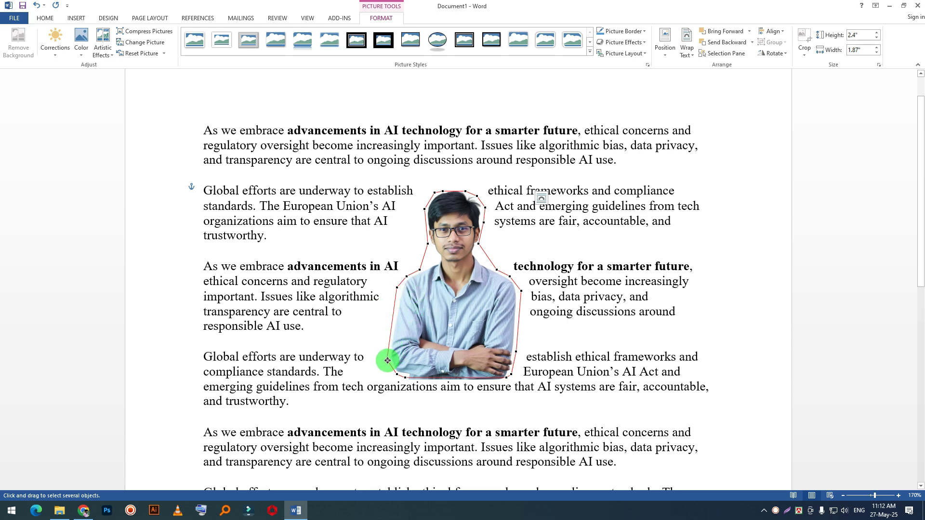
pyautogui.moveTo(386, 360); pyautogui.dragTo(411, 355)
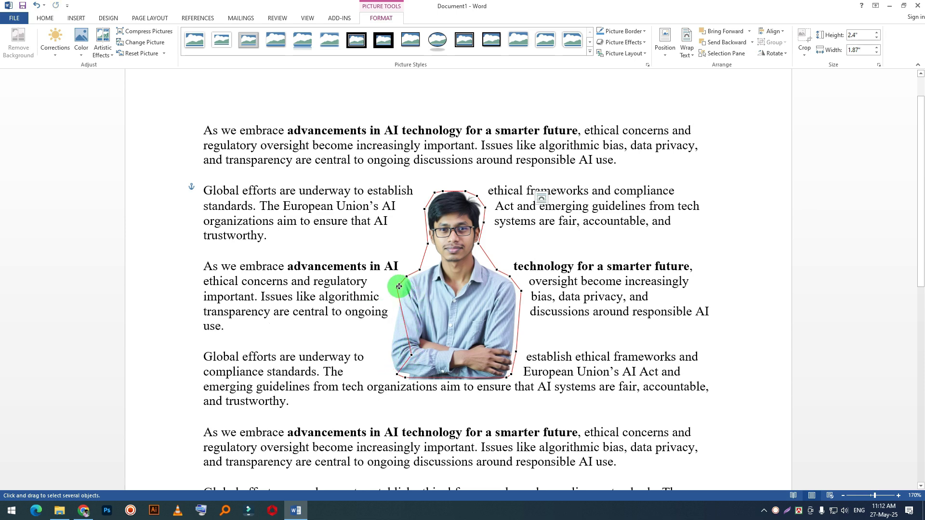
# Try moving wrap points at the portrait's left shoulder and head, pull one far out into the paragraph, and undo these moves
pyautogui.moveTo(402, 286); pyautogui.dragTo(433, 206)
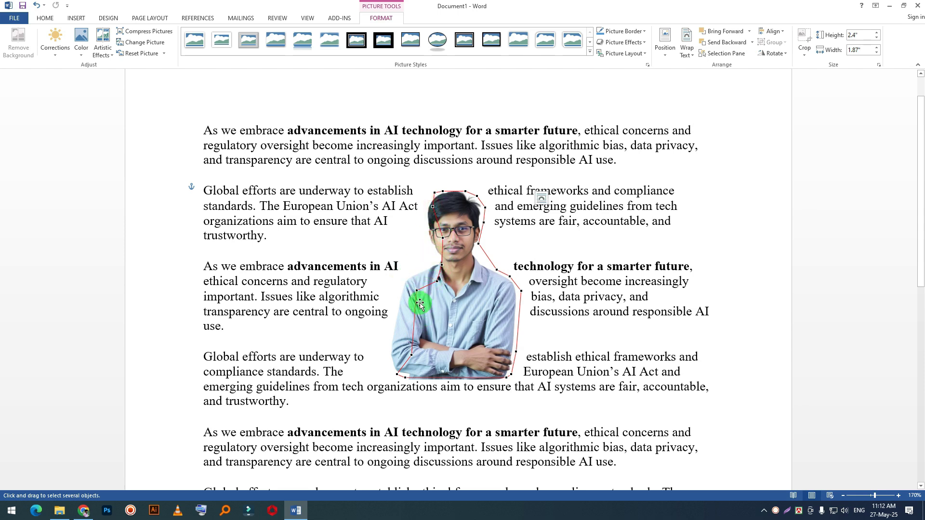
pyautogui.moveTo(418, 290); pyautogui.dragTo(429, 296)
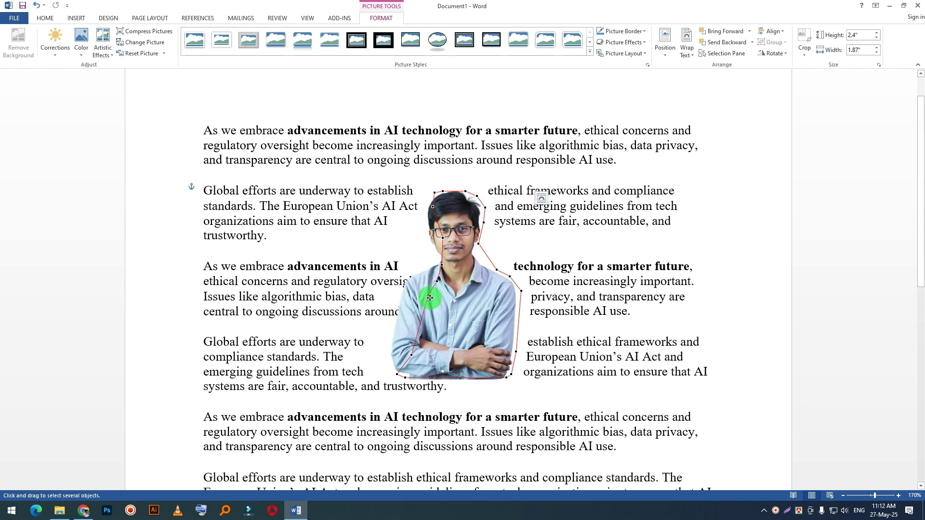
pyautogui.moveTo(428, 296); pyautogui.dragTo(341, 273)
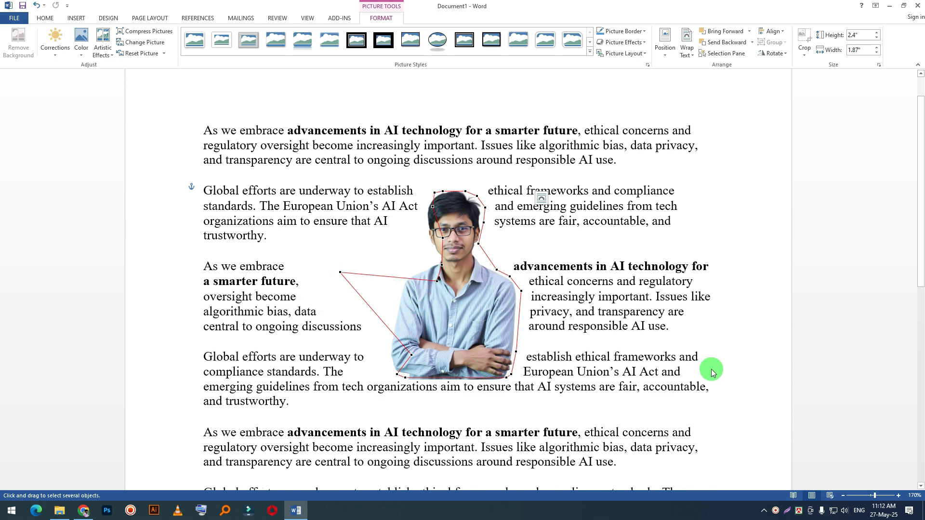
pyautogui.hotkey('ctrl', 'z')
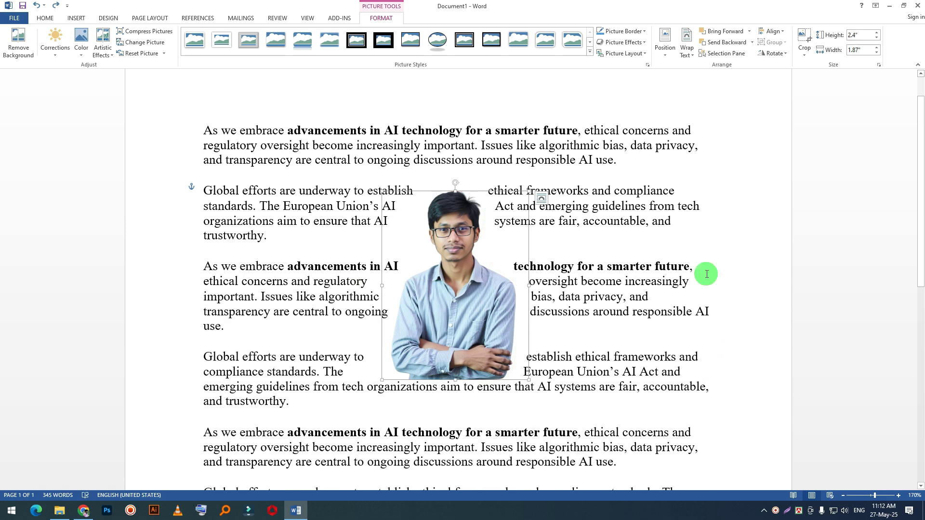
# Set the portrait's text wrapping to In Front of Text and move it up and left over the first four paragraphs
pyautogui.click(686, 50)
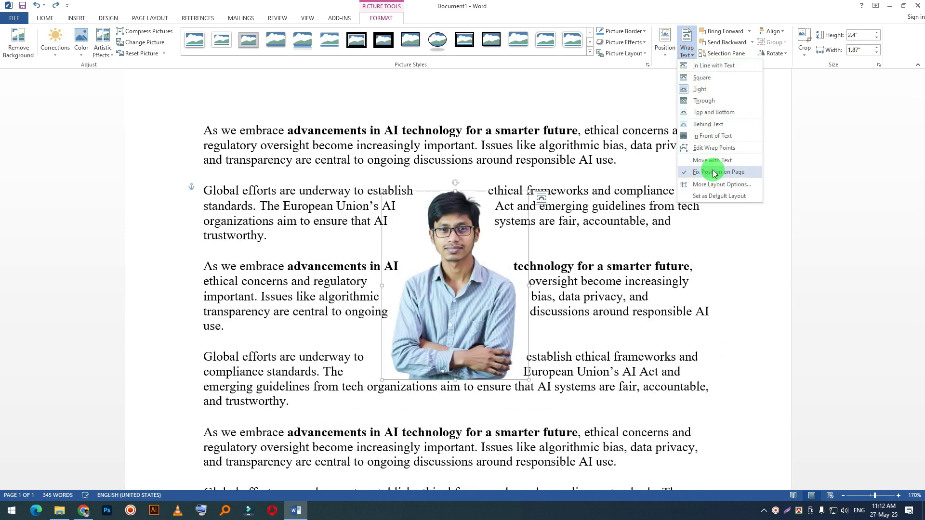
pyautogui.click(578, 234)
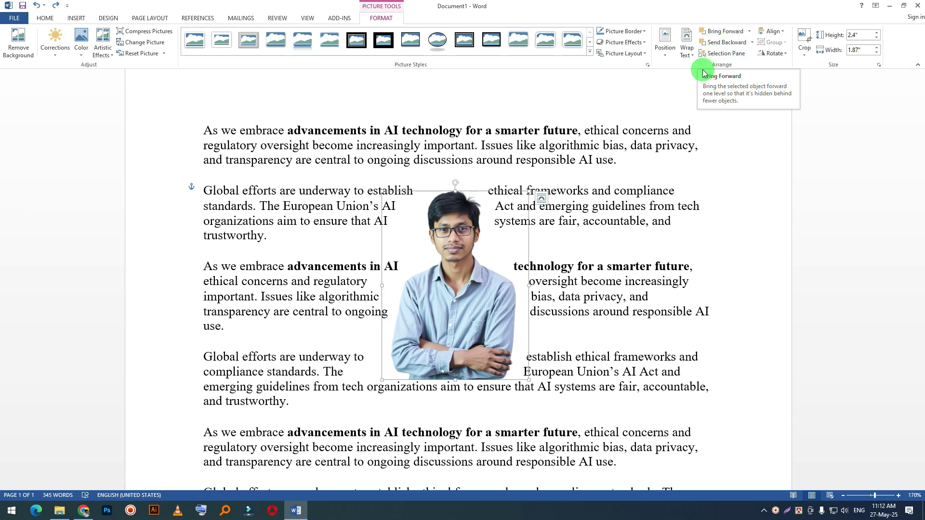
pyautogui.click(688, 50)
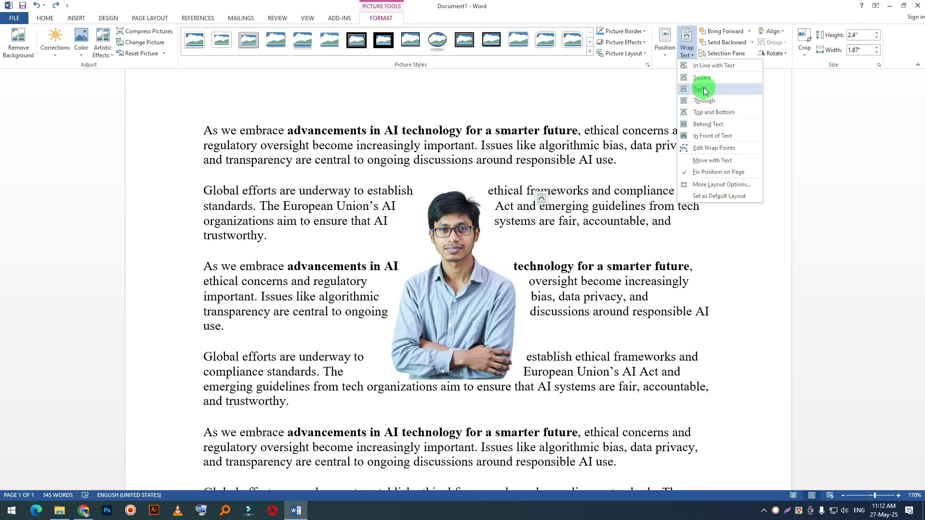
pyautogui.click(705, 137)
pyautogui.moveTo(479, 279); pyautogui.dragTo(448, 236)
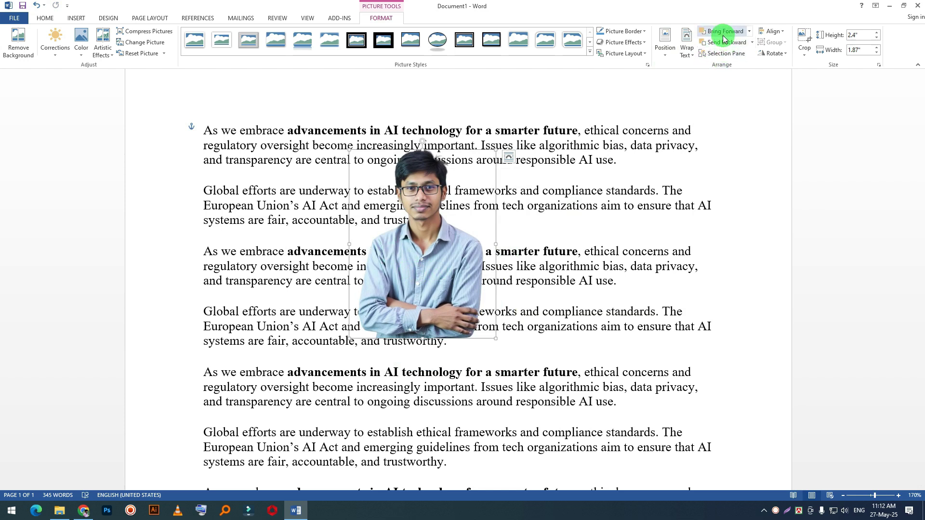
pyautogui.moveTo(451, 262); pyautogui.dragTo(364, 237)
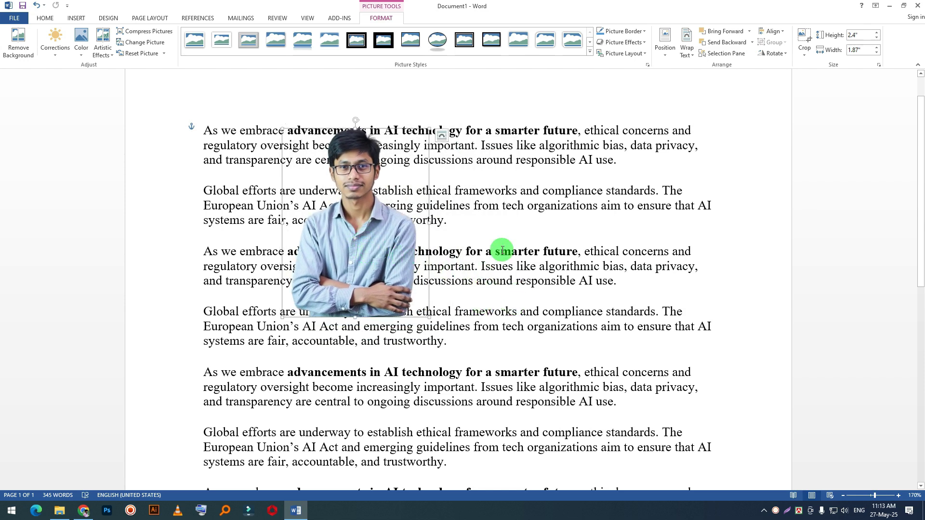
pyautogui.moveTo(359, 298); pyautogui.dragTo(344, 269)
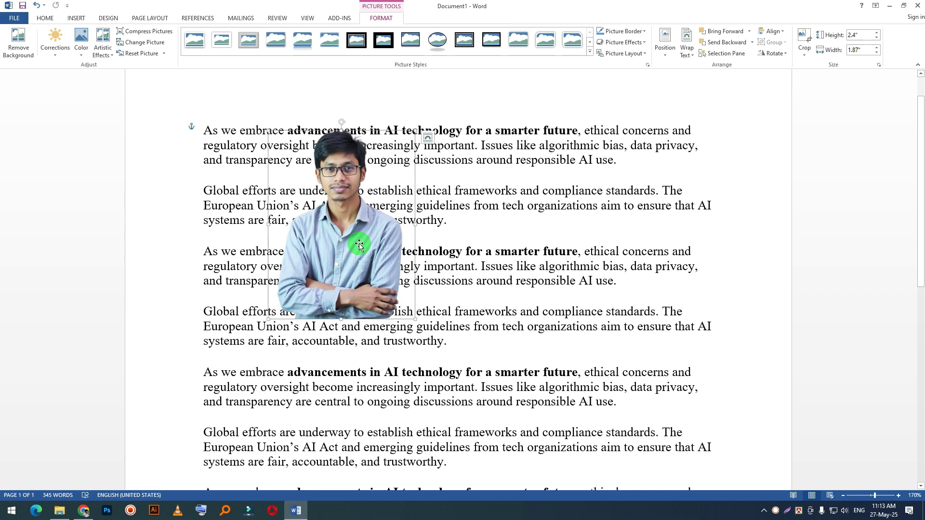
# Make four copies of the portrait and spread all five pictures across the page over the text
pyautogui.moveTo(340, 243); pyautogui.dragTo(531, 273)
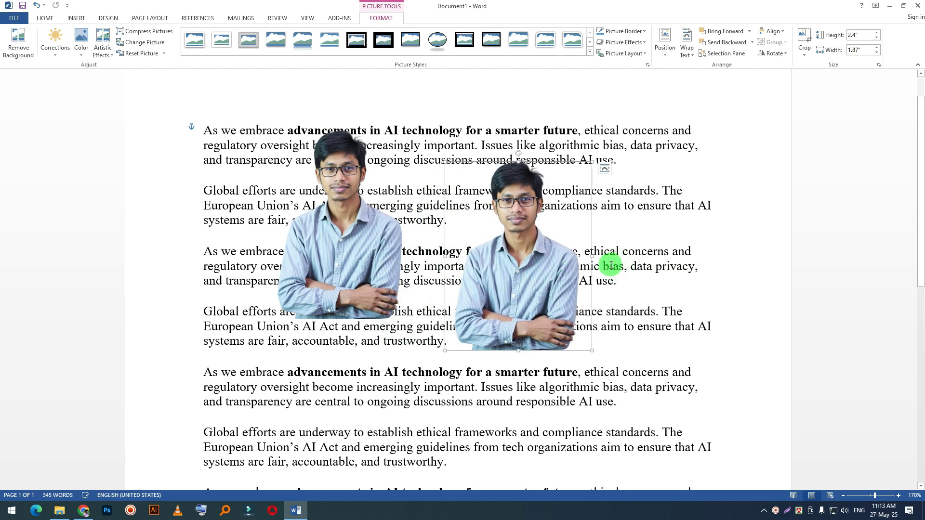
pyautogui.press('super')
pyautogui.press('super')
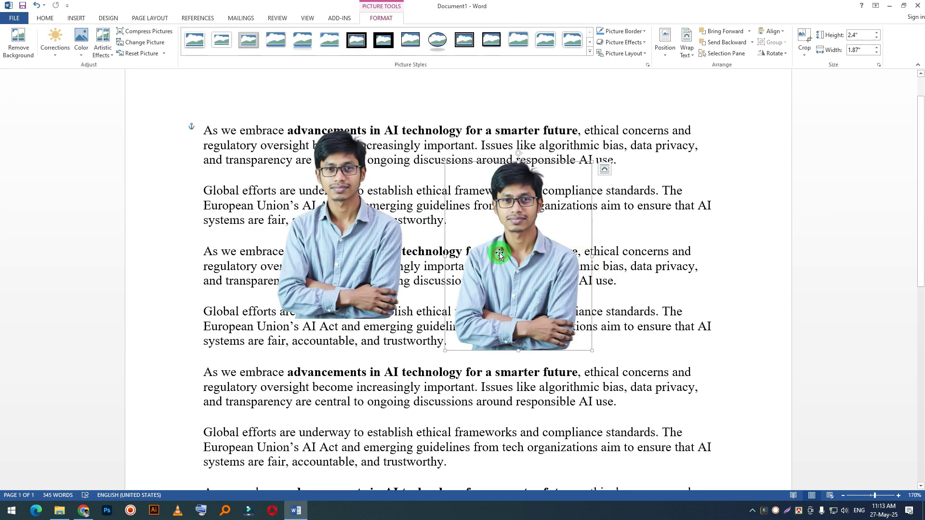
pyautogui.press('BackSpace')
pyautogui.moveTo(306, 231); pyautogui.dragTo(675, 244)
pyautogui.moveTo(542, 287); pyautogui.dragTo(303, 257)
pyautogui.moveTo(471, 330); pyautogui.dragTo(474, 317)
pyautogui.moveTo(608, 305); pyautogui.dragTo(602, 262)
pyautogui.moveTo(397, 333); pyautogui.dragTo(401, 304)
pyautogui.moveTo(555, 268); pyautogui.dragTo(539, 197)
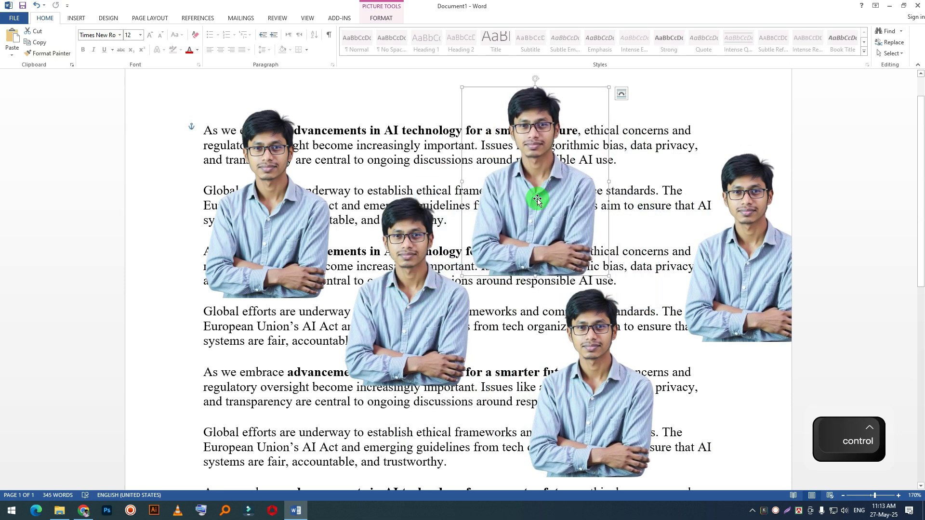
# Replace the portrait at the upper middle of the page with the dark-shirt portrait file from the Downloads folder
pyautogui.click(379, 18)
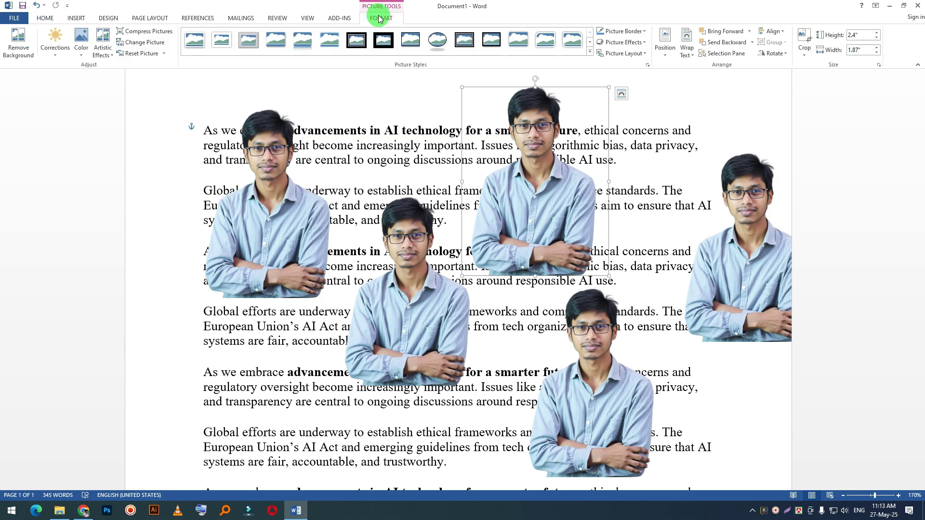
pyautogui.click(141, 42)
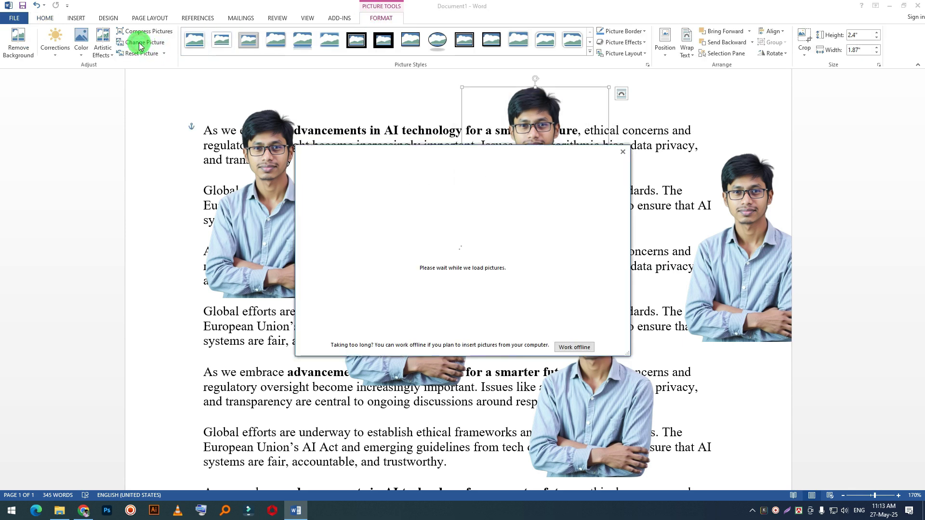
pyautogui.click(436, 203)
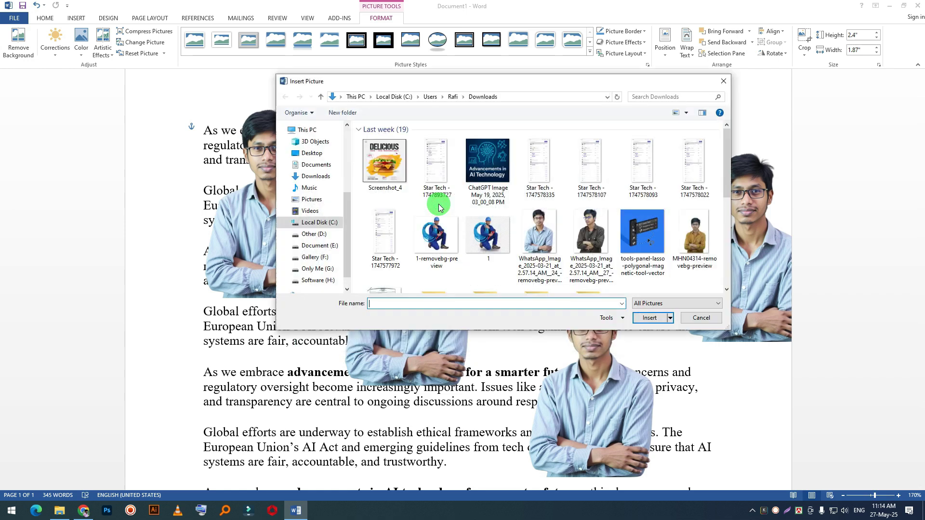
pyautogui.doubleClick(599, 235)
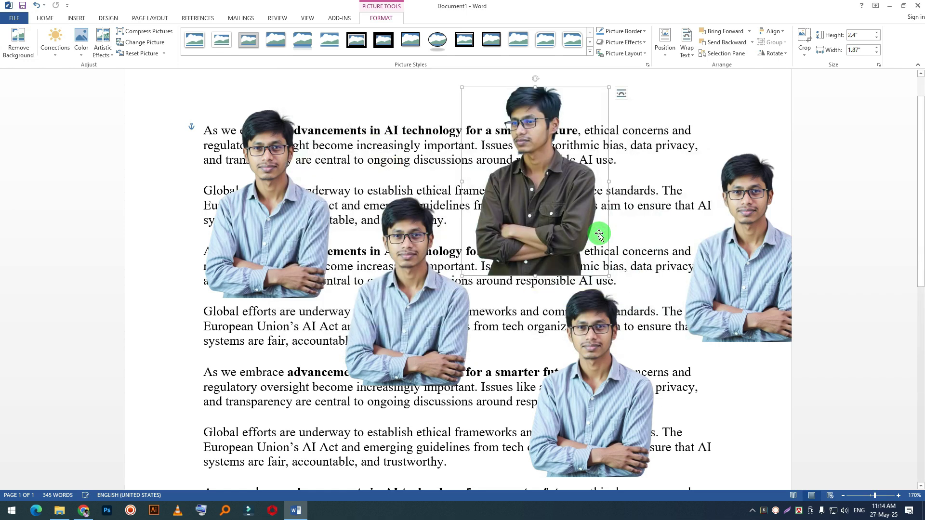
# Replace the rightmost portrait with the worker picture 1-removebg-preview and move it left, fully onto the page
pyautogui.click(763, 237)
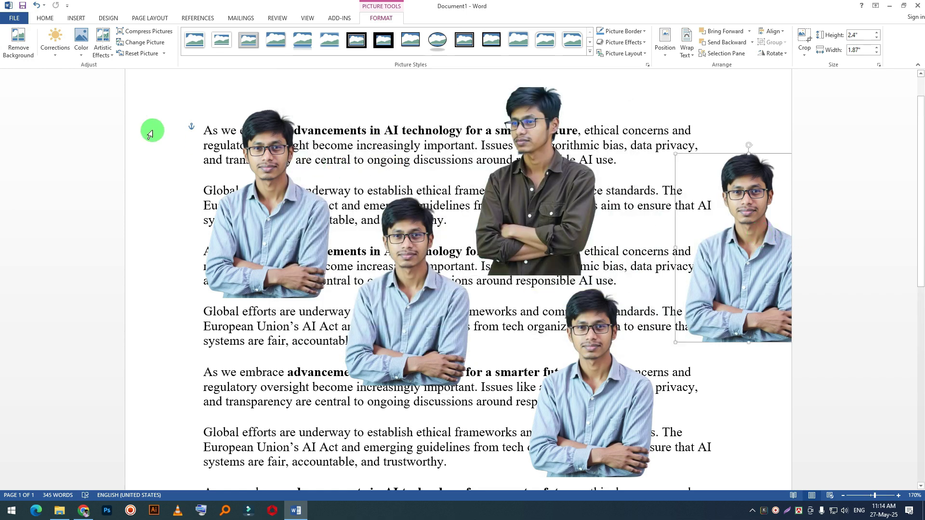
pyautogui.click(143, 42)
pyautogui.click(384, 207)
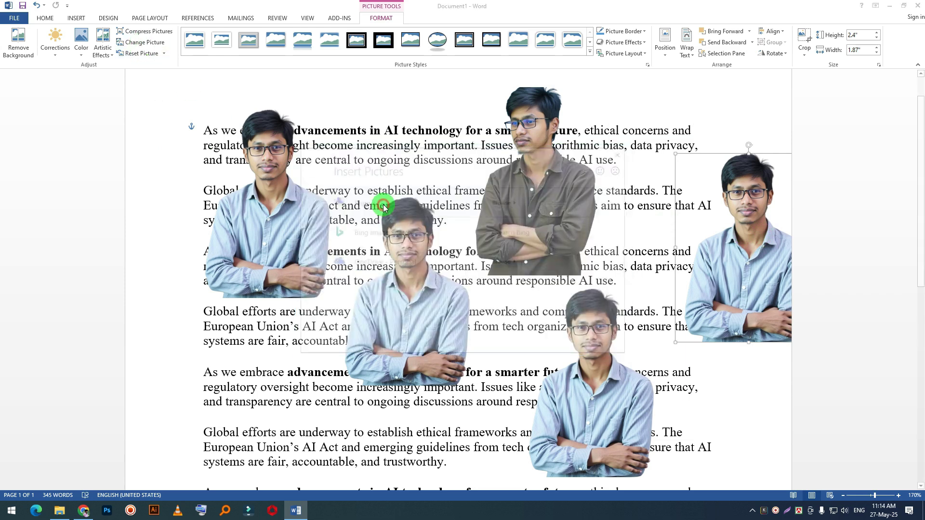
pyautogui.doubleClick(438, 242)
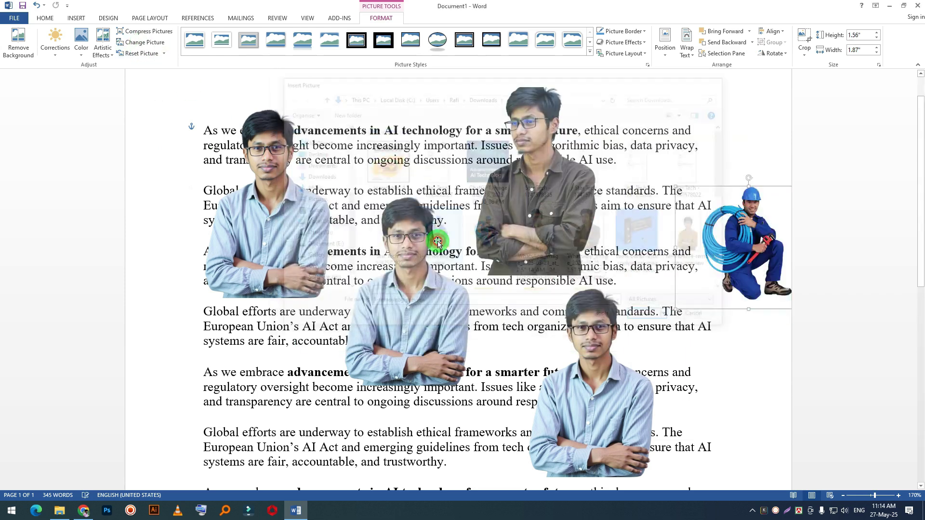
pyautogui.moveTo(721, 266); pyautogui.dragTo(655, 253)
pyautogui.click(713, 322)
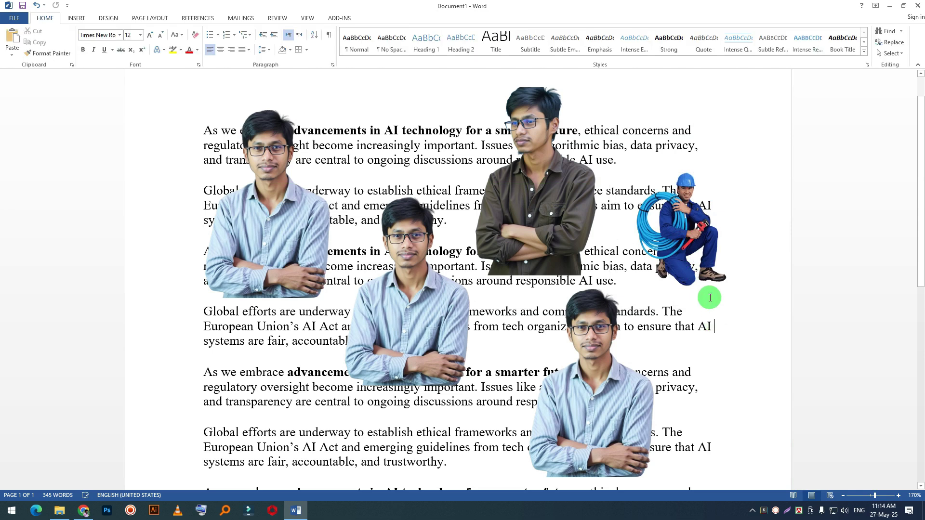
# Overlap the worker picture and a blue-shirt portrait on the dark-shirt portrait, and select the dark-shirt portrait at the back
pyautogui.click(701, 271)
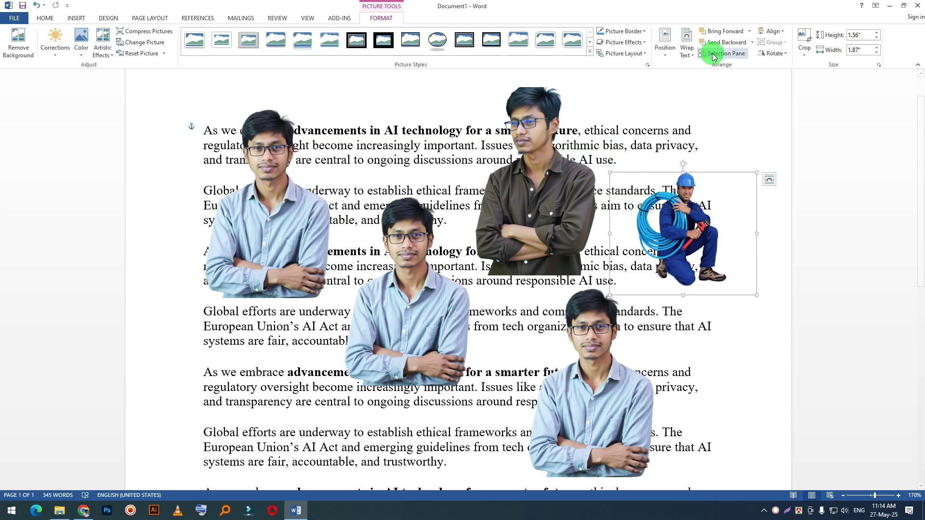
pyautogui.moveTo(694, 236); pyautogui.dragTo(573, 213)
pyautogui.click(703, 214)
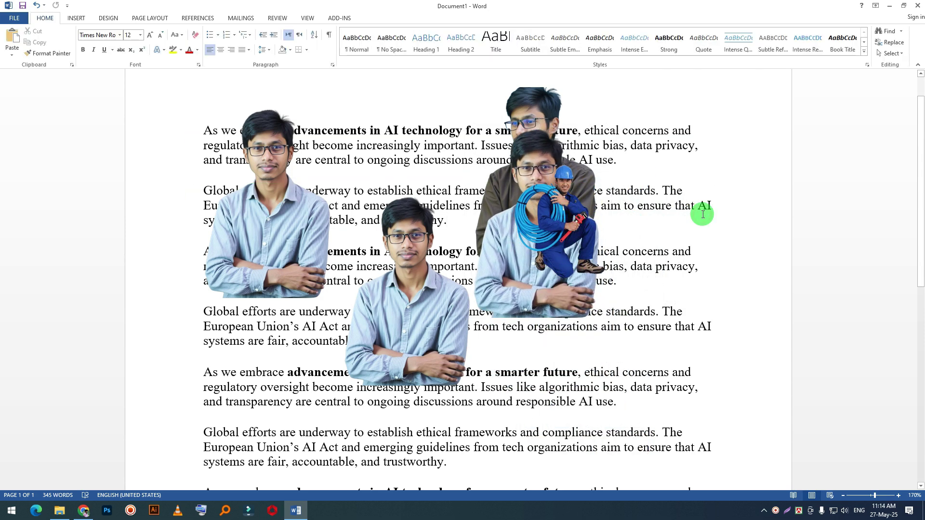
pyautogui.moveTo(552, 243); pyautogui.dragTo(562, 245)
pyautogui.click(522, 303)
pyautogui.click(532, 107)
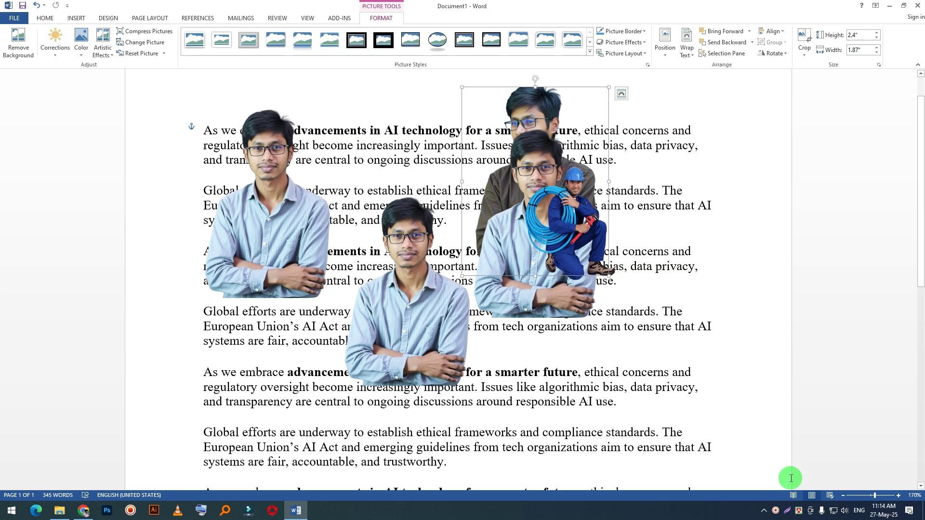
pyautogui.rightClick(776, 511)
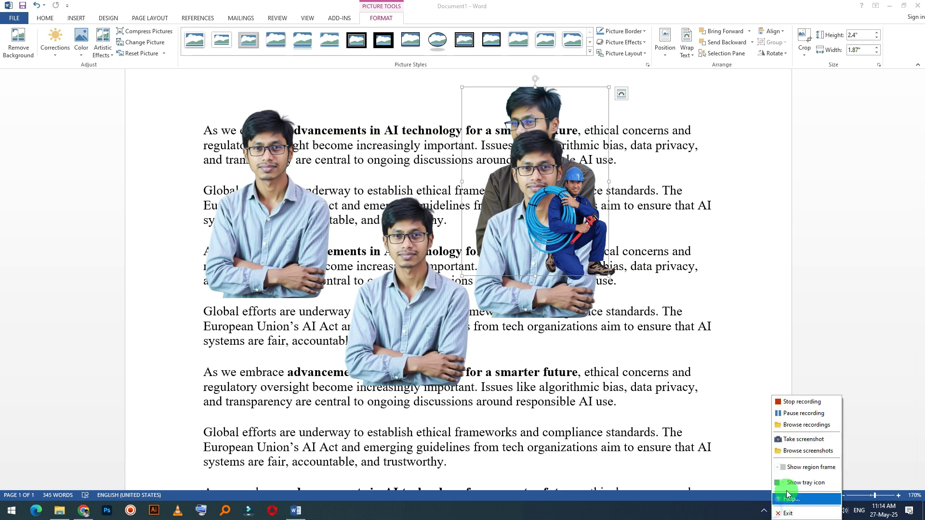
pyautogui.click(805, 402)
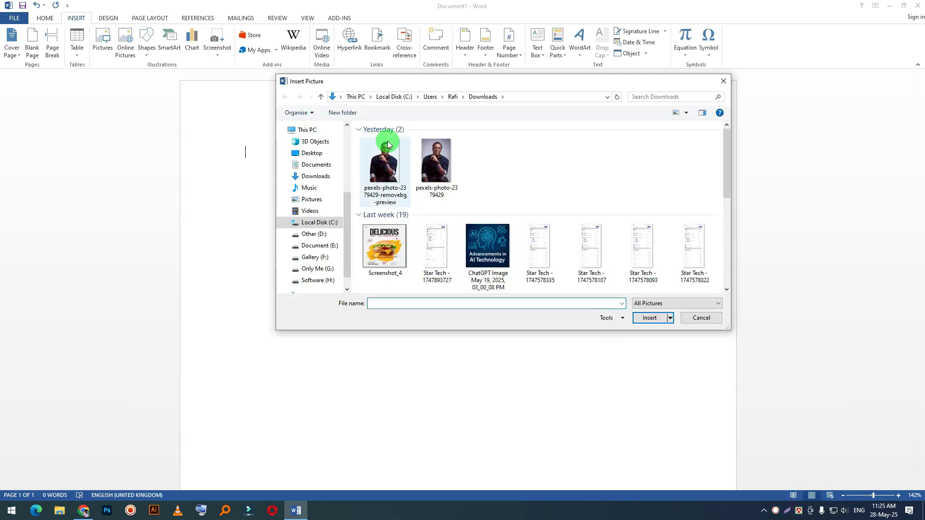
# Insert the food platter picture fouras from the Downloads folder into the blank document
pyautogui.click(386, 177)
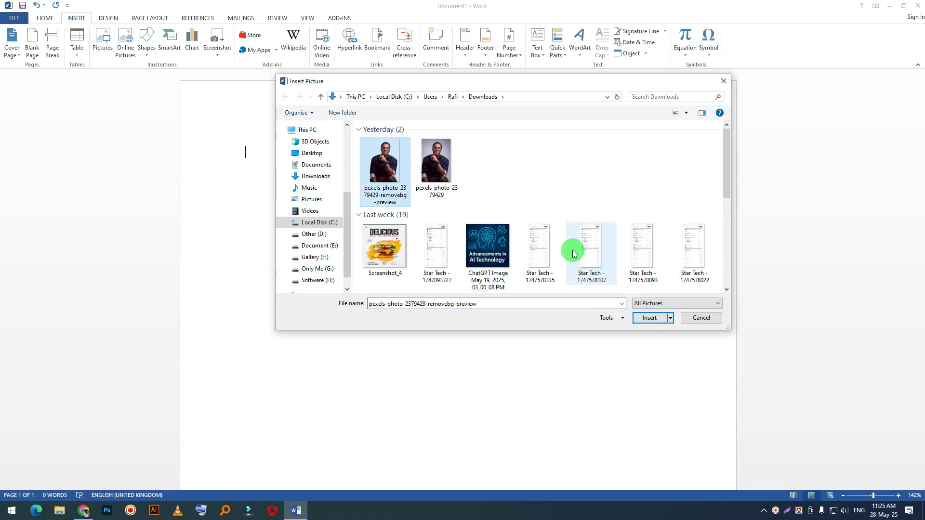
pyautogui.scroll(-3, 525, 236)
pyautogui.scroll(-3, 525, 236)
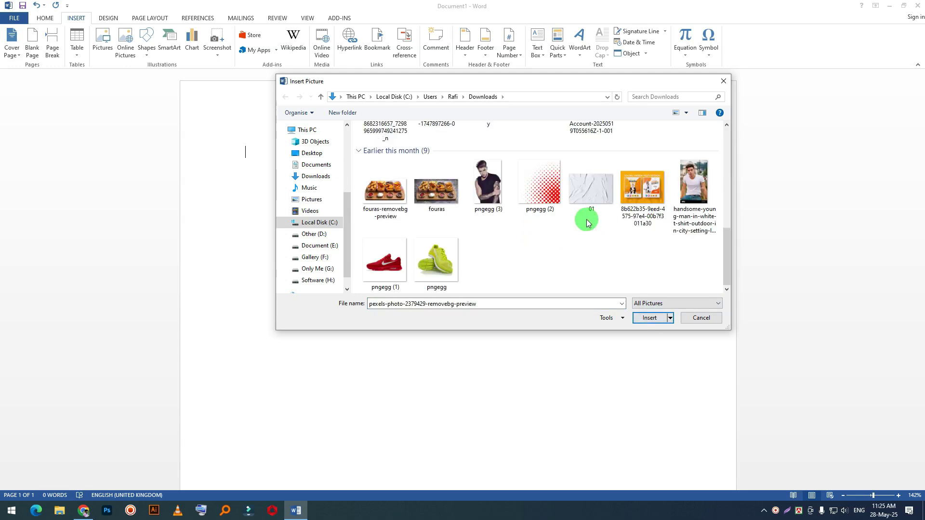
pyautogui.click(444, 206)
pyautogui.click(651, 318)
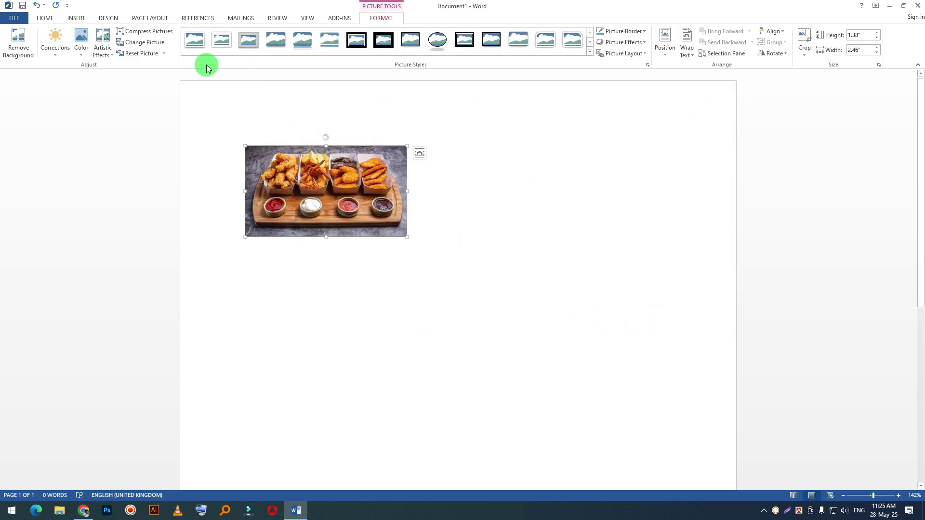
# Insert the burger poster Screenshot_4 in place of the selected food platter picture and shrink it to about 2.66 inches high by 2.68 inches wide
pyautogui.click(76, 20)
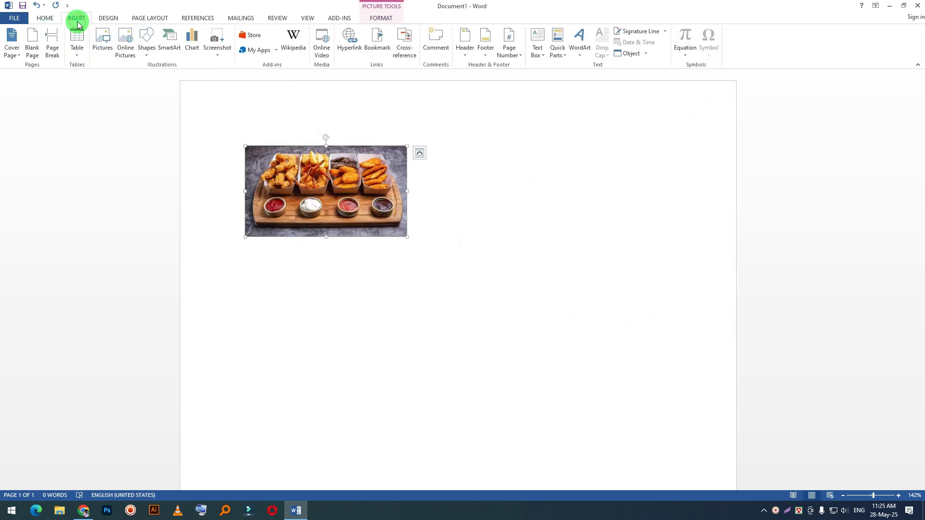
pyautogui.click(102, 39)
pyautogui.click(446, 227)
pyautogui.scroll(-5, 447, 228)
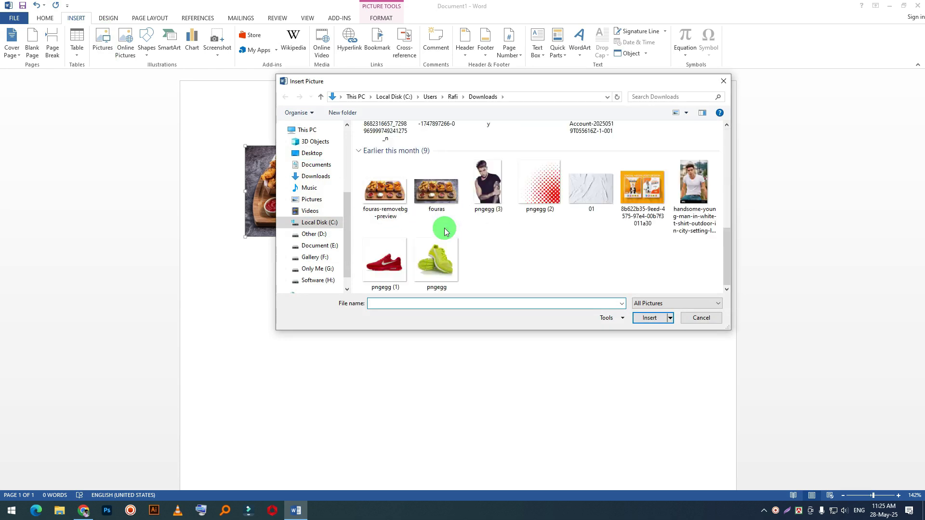
pyautogui.scroll(3, 447, 227)
pyautogui.doubleClick(385, 176)
pyautogui.scroll(-3, 483, 306)
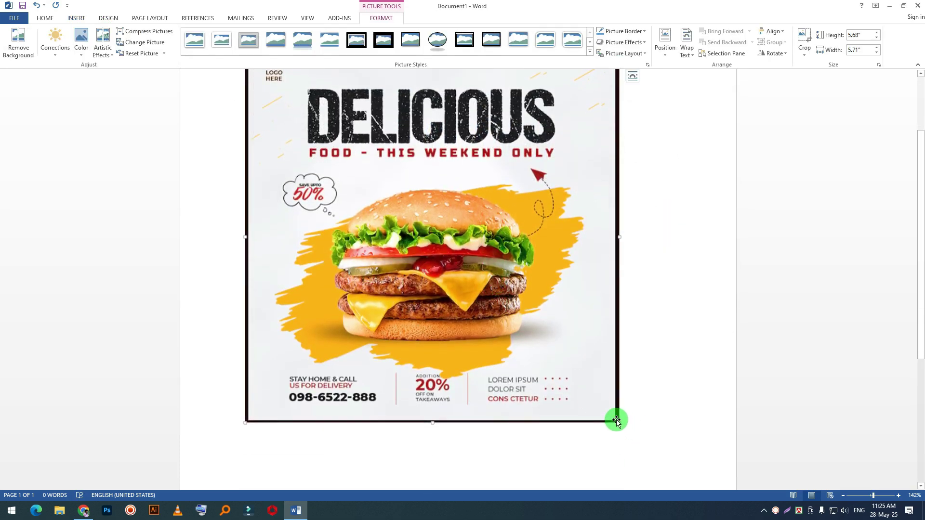
pyautogui.moveTo(618, 423); pyautogui.dragTo(417, 224)
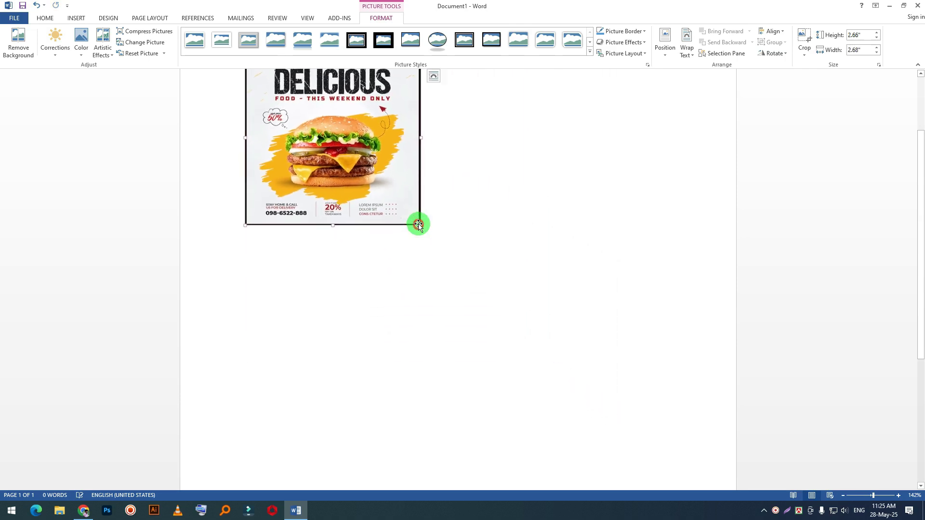
pyautogui.click(322, 238)
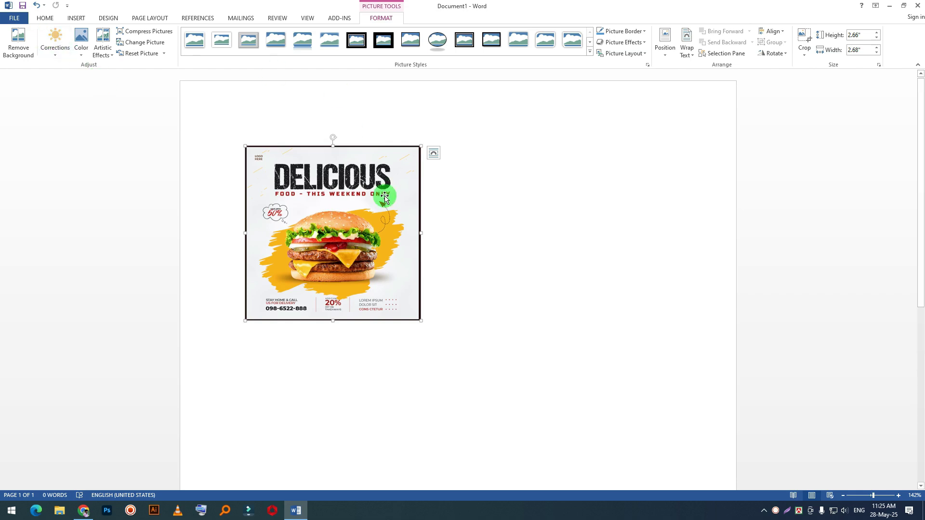
# Set the burger poster's text wrapping to In Front of Text and move it slightly right on the page
pyautogui.click(687, 56)
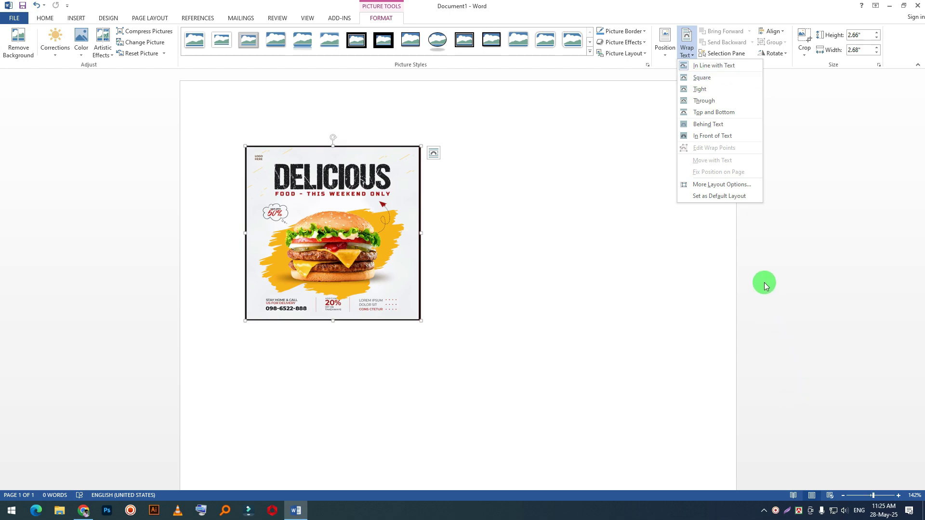
pyautogui.click(711, 136)
pyautogui.moveTo(413, 238)
pyautogui.mouseDown()
pyautogui.moveTo(477, 260)
pyautogui.moveTo(663, 278)
pyautogui.moveTo(451, 237)
pyautogui.moveTo(404, 263)
pyautogui.moveTo(410, 238)
pyautogui.moveTo(416, 244)
pyautogui.moveTo(397, 241)
pyautogui.mouseUp()
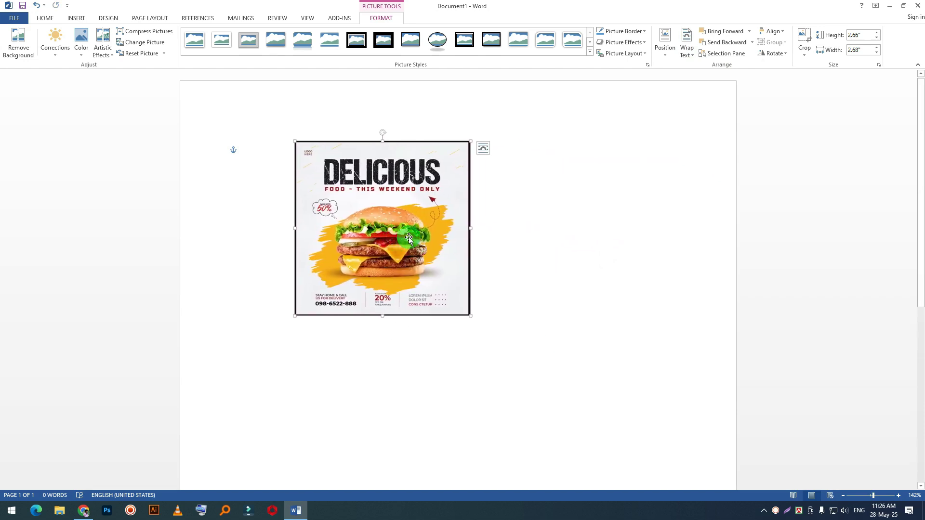
# Copy the poster twice, below and to the right, and shrink the original to about 1.44 by 1.45 inches and the right copy to 1.33 by 1.34
pyautogui.moveTo(411, 252); pyautogui.dragTo(423, 404)
pyautogui.click(440, 282)
pyautogui.moveTo(459, 302); pyautogui.dragTo(380, 221)
pyautogui.click(693, 336)
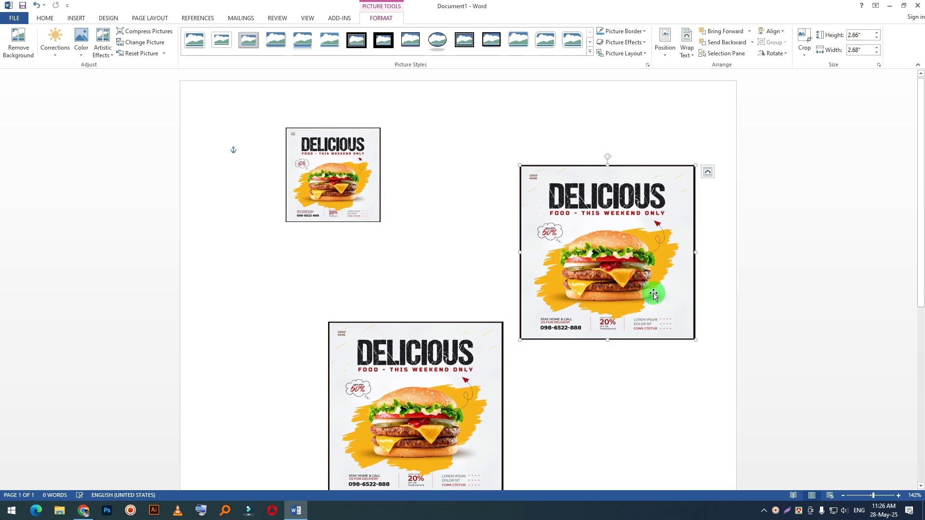
pyautogui.click(697, 341)
pyautogui.click(687, 333)
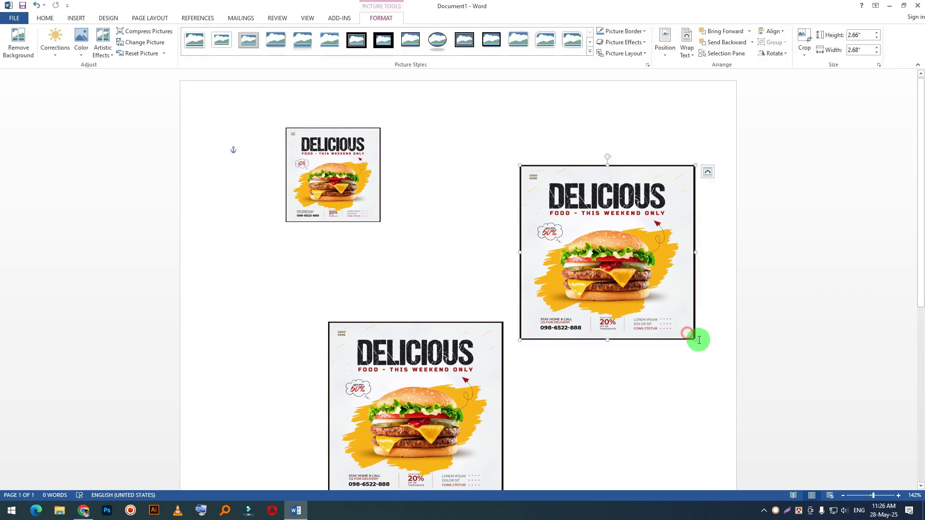
pyautogui.moveTo(695, 340); pyautogui.dragTo(566, 254)
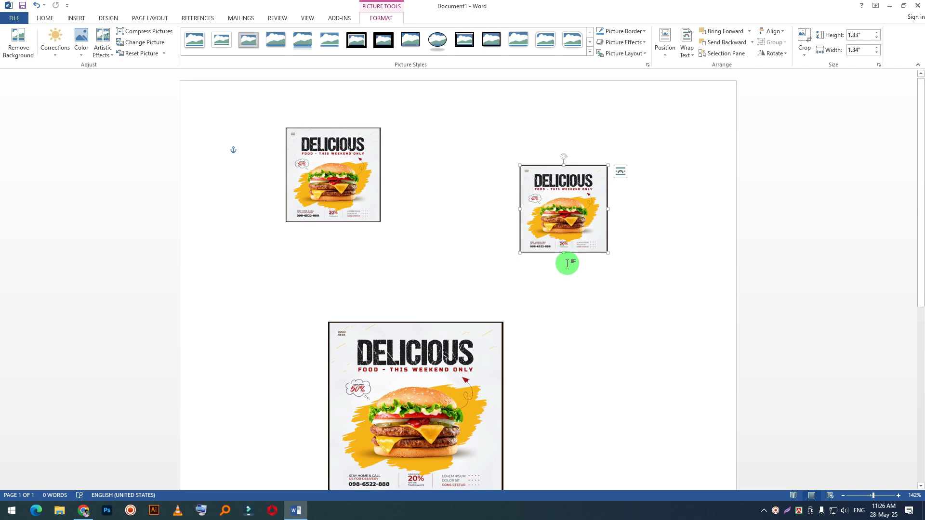
# Copy the small burger poster at the upper left of the page and paste a duplicate of it
pyautogui.click(328, 176)
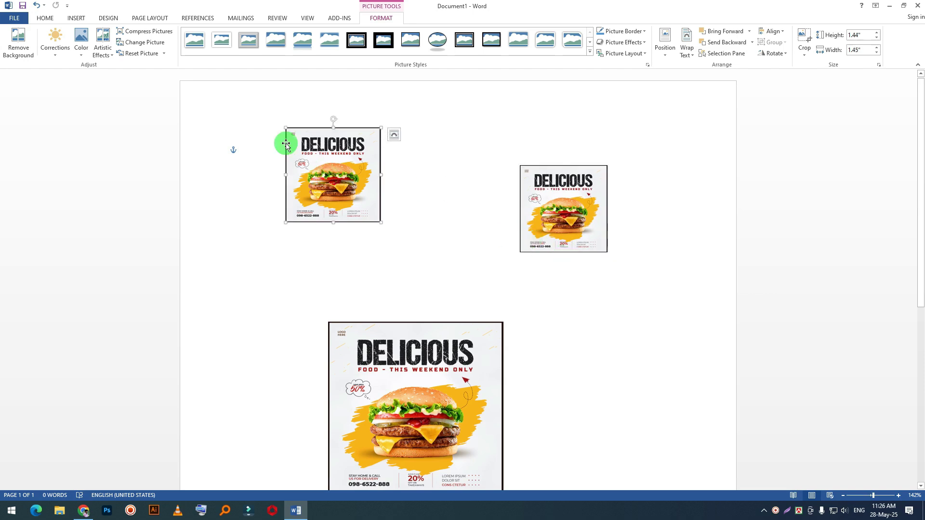
pyautogui.click(48, 20)
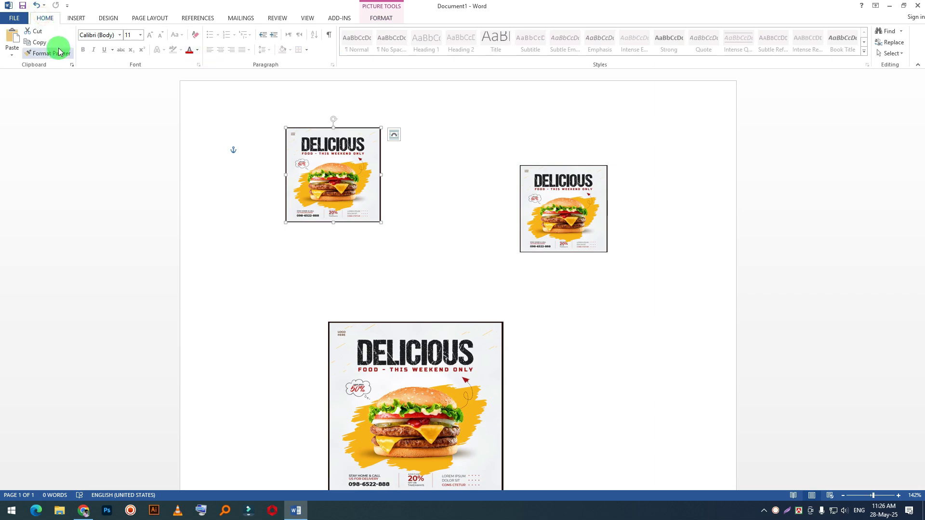
pyautogui.click(41, 43)
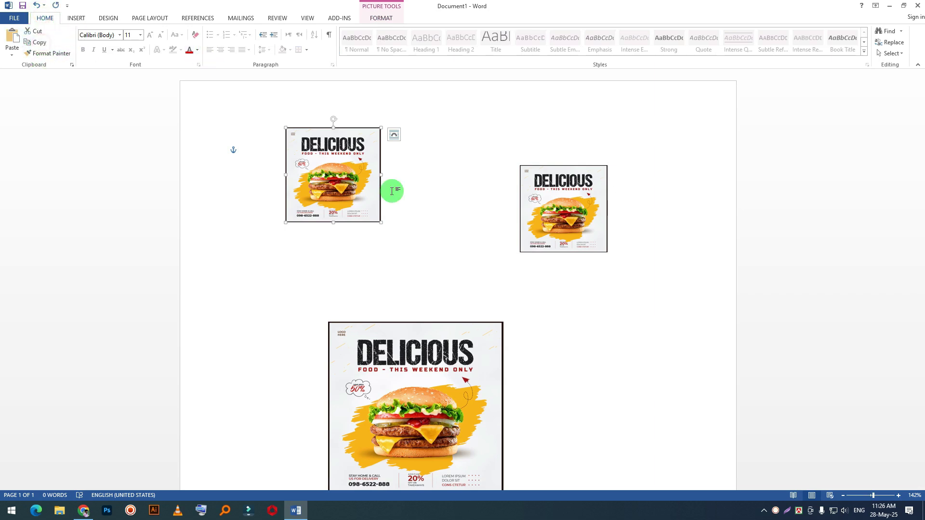
pyautogui.click(591, 312)
pyautogui.click(16, 22)
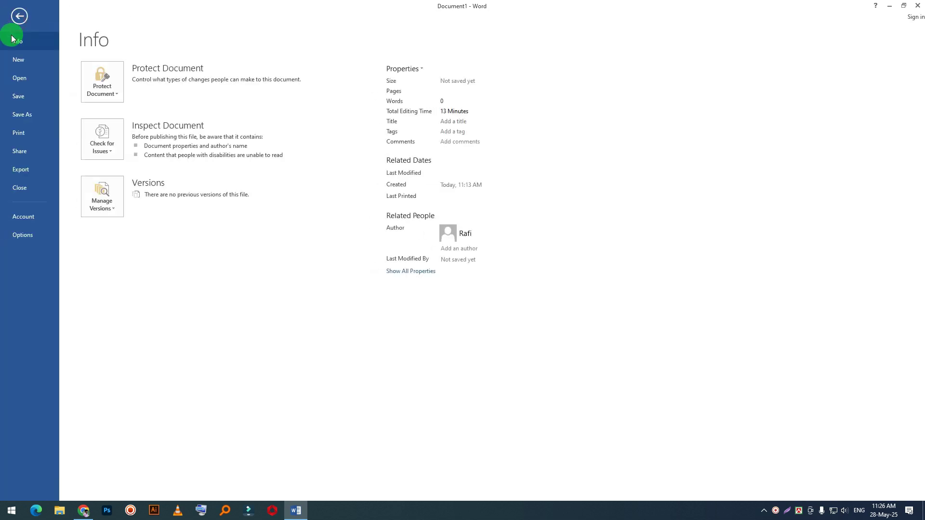
pyautogui.click(16, 18)
pyautogui.click(9, 43)
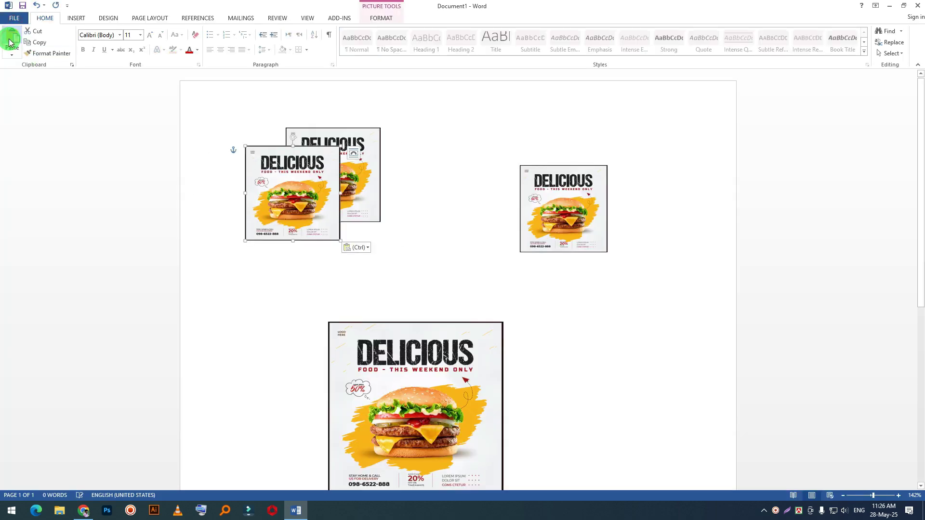
# Place the duplicate at the page's upper right, undo the extra copy below it, and move the neighbouring poster to the upper middle
pyautogui.moveTo(307, 164); pyautogui.dragTo(677, 322)
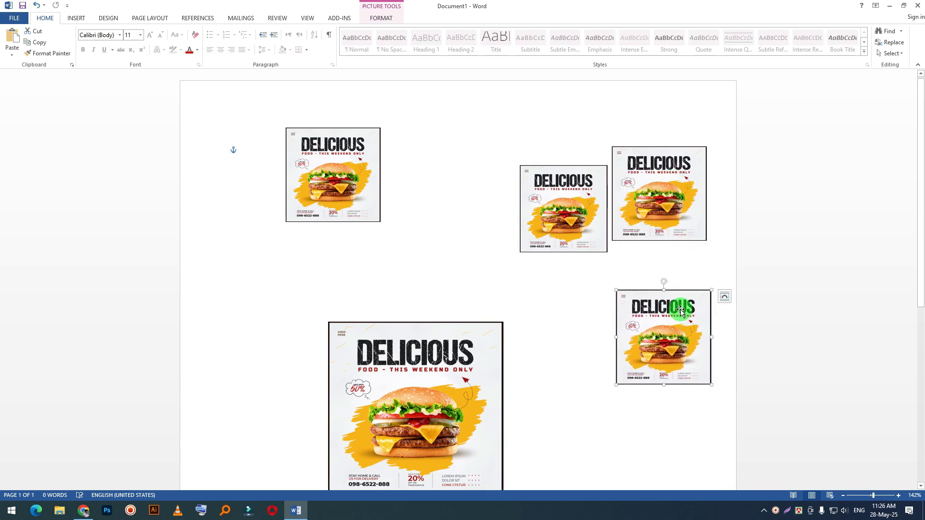
pyautogui.hotkey('ctrl', 'z')
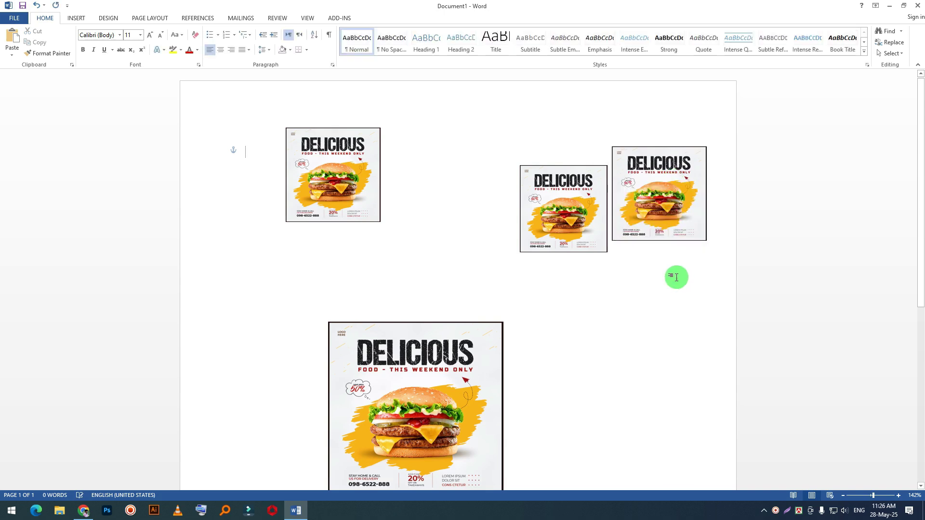
pyautogui.moveTo(583, 227); pyautogui.dragTo(495, 233)
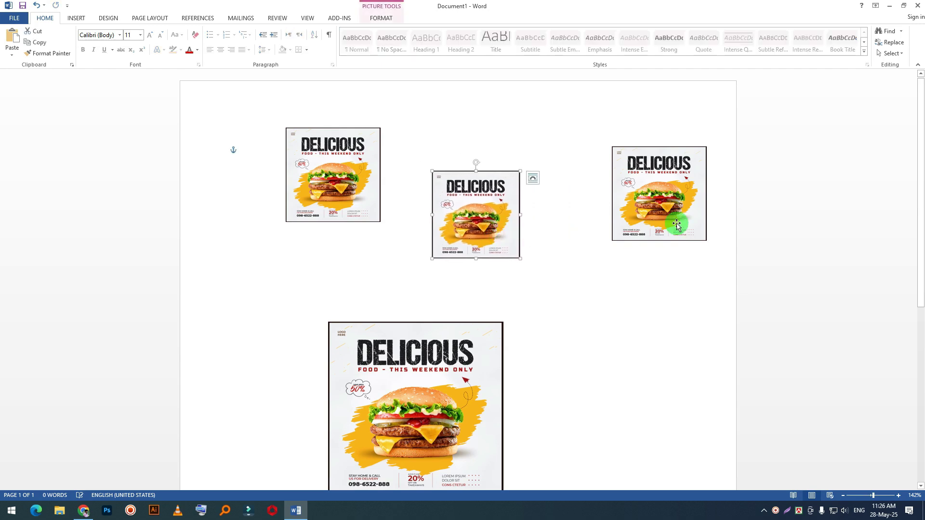
pyautogui.moveTo(677, 222); pyautogui.dragTo(653, 201)
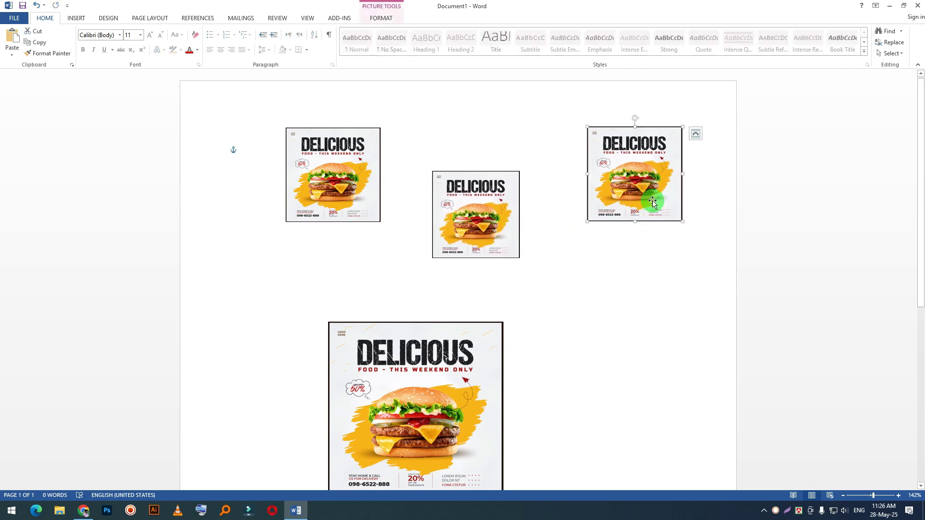
# Compress only the upper-left poster at document resolution and replace it with the ChatGPT Image May 19, 2025 AI technology picture file
pyautogui.click(318, 189)
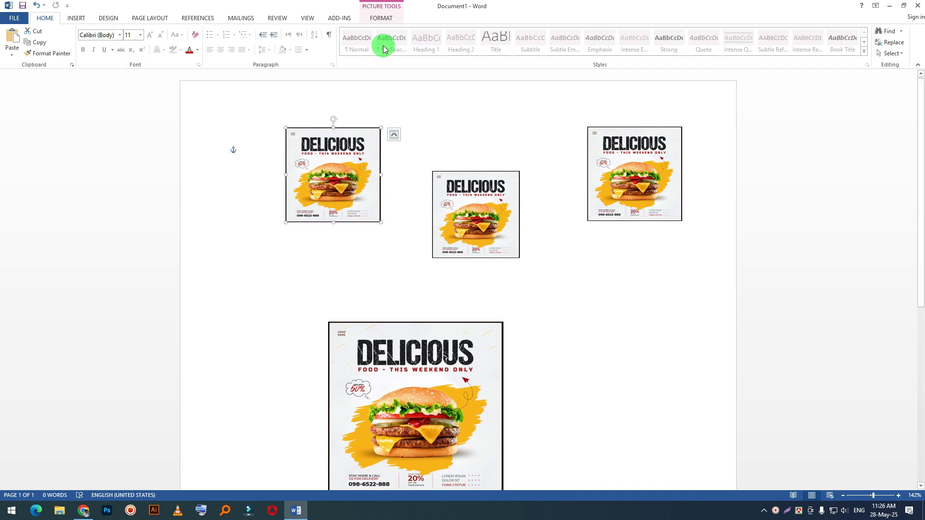
pyautogui.click(380, 19)
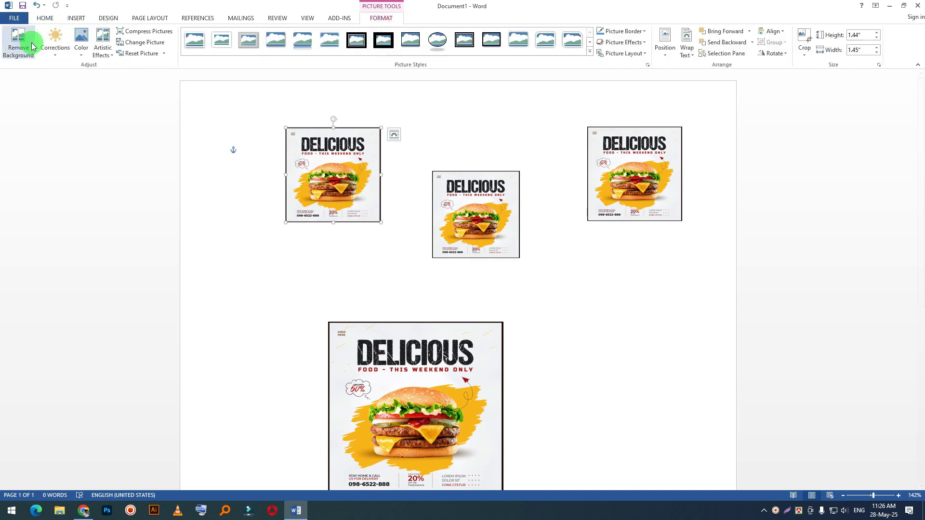
pyautogui.click(153, 35)
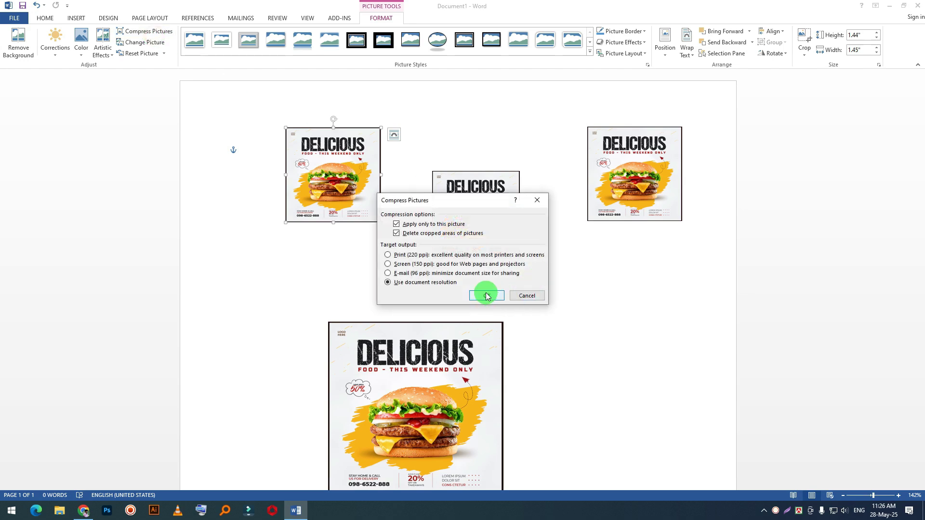
pyautogui.click(487, 296)
pyautogui.click(145, 44)
pyautogui.click(488, 215)
pyautogui.doubleClick(489, 248)
# Replace the burger poster at the upper right of the page with the green sneakers picture pngegg
pyautogui.click(633, 197)
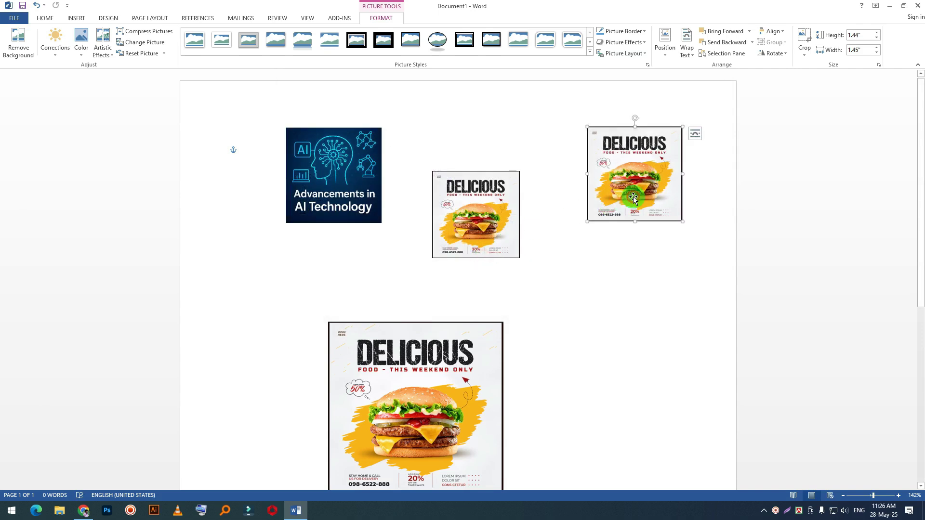
pyautogui.click(143, 44)
pyautogui.click(424, 214)
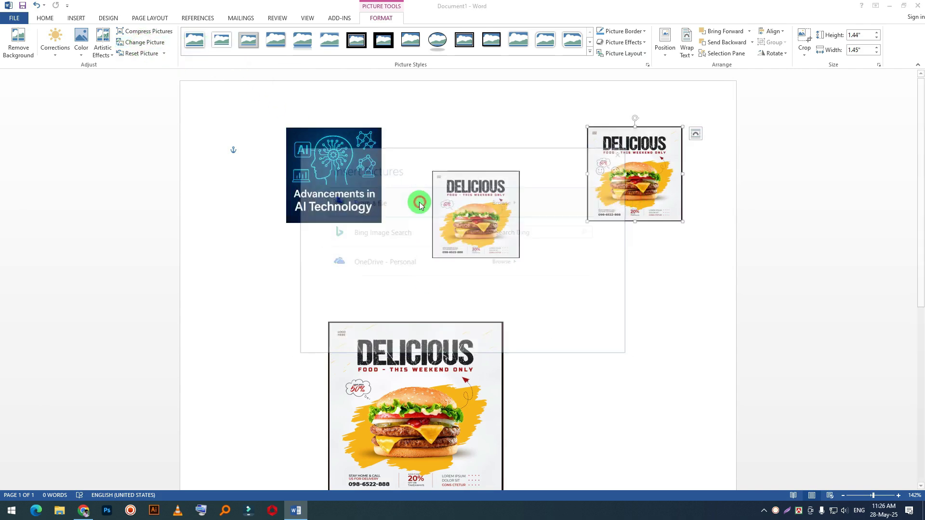
pyautogui.doubleClick(438, 244)
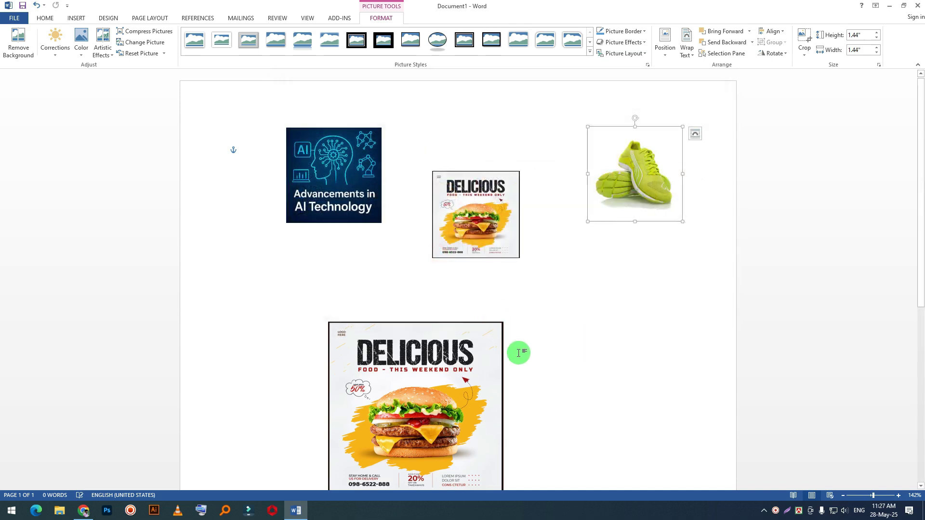
# Replace the upper-right picture with the crumpled paper picture 01 and shrink it to about 0.6 inches high by 0.89 inches wide
pyautogui.click(442, 359)
pyautogui.click(654, 185)
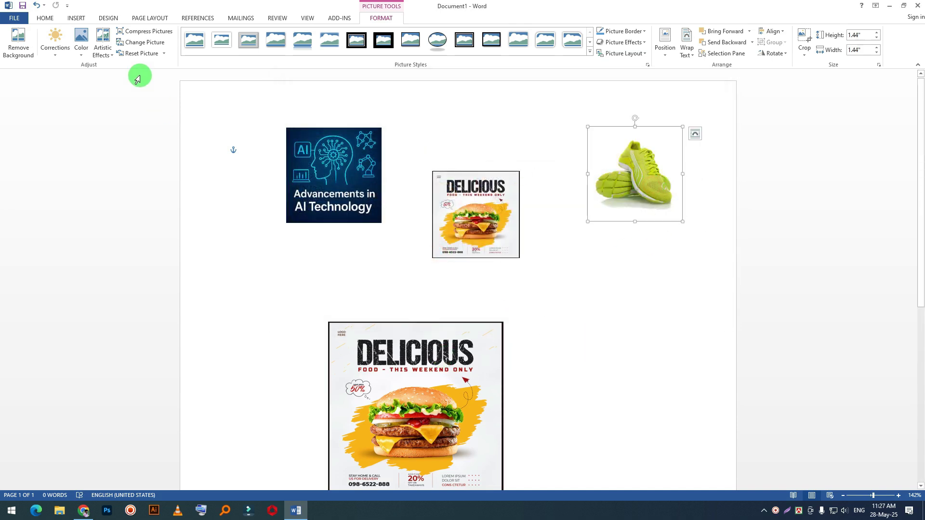
pyautogui.click(138, 44)
pyautogui.click(466, 207)
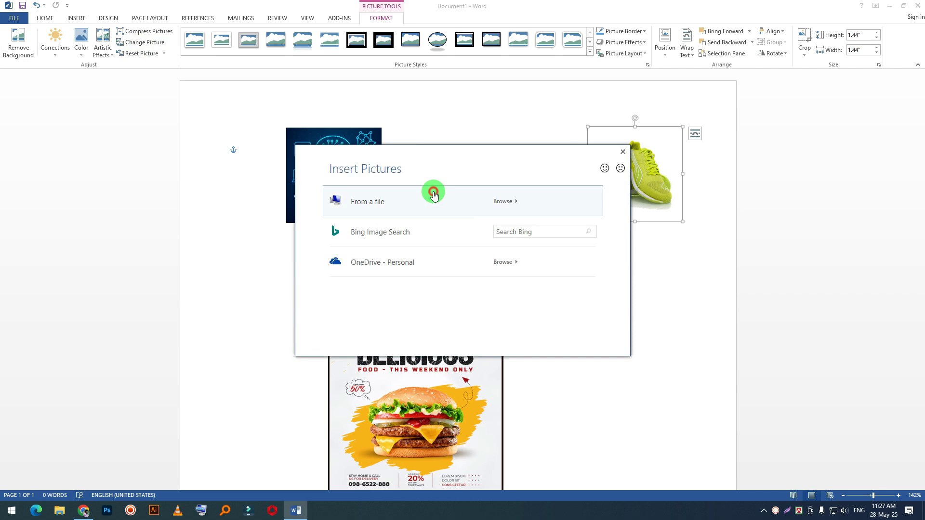
pyautogui.scroll(-5, 490, 232)
pyautogui.doubleClick(593, 200)
pyautogui.click(675, 304)
pyautogui.click(641, 195)
pyautogui.moveTo(684, 206); pyautogui.dragTo(613, 180)
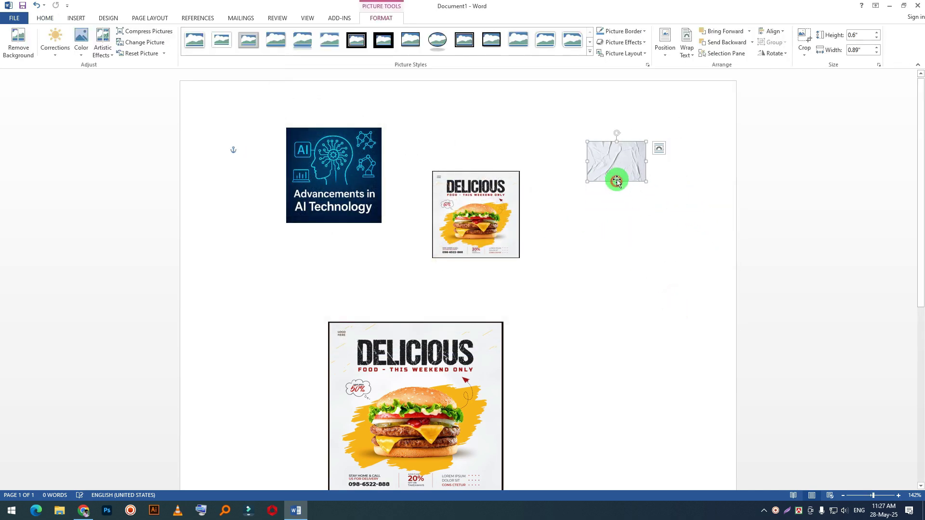
# Delete the large burger poster and arrange the AI technology, small burger and crumpled paper pictures in a rough column on the page's left half
pyautogui.click(425, 345)
pyautogui.press('Delete')
pyautogui.moveTo(442, 204); pyautogui.dragTo(310, 275)
pyautogui.moveTo(595, 214); pyautogui.dragTo(322, 378)
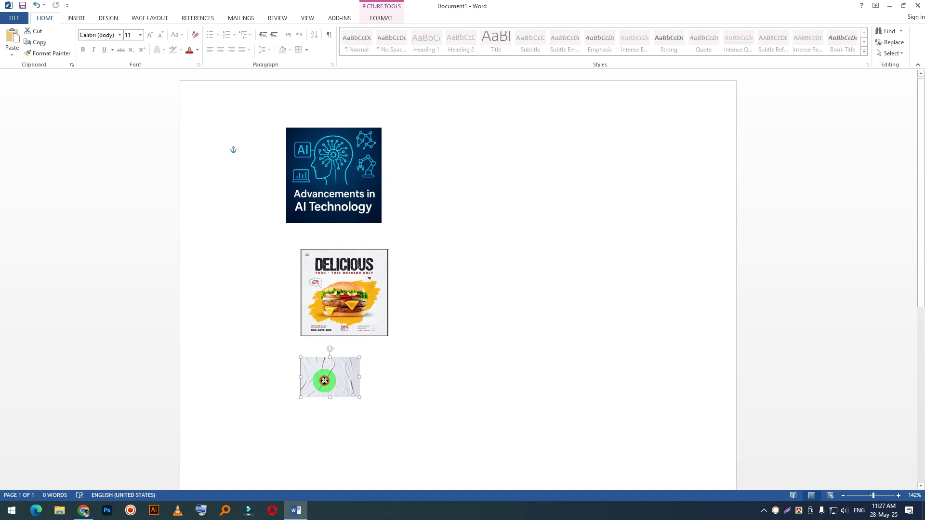
pyautogui.moveTo(374, 282); pyautogui.dragTo(372, 292)
pyautogui.moveTo(333, 169)
pyautogui.mouseDown()
pyautogui.moveTo(350, 205)
pyautogui.moveTo(325, 182)
pyautogui.mouseUp()
pyautogui.click(467, 232)
pyautogui.click(512, 230)
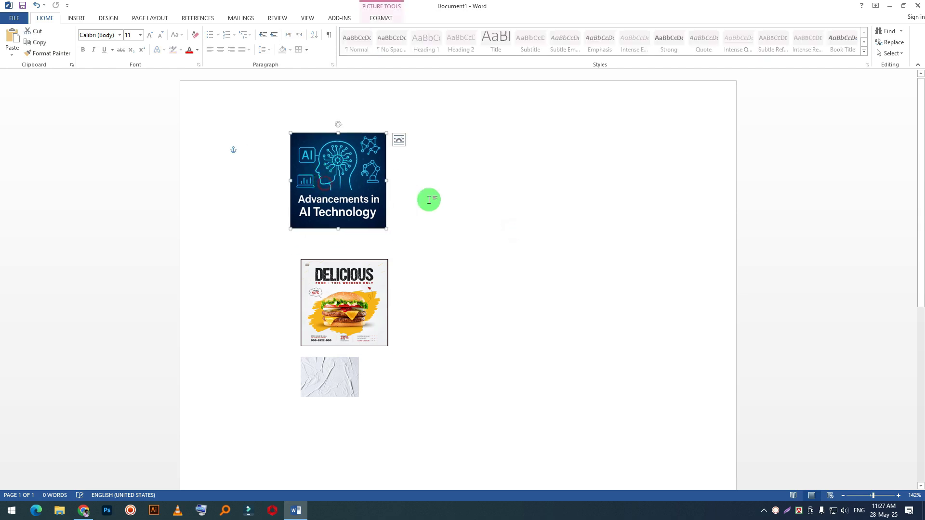
pyautogui.click(449, 192)
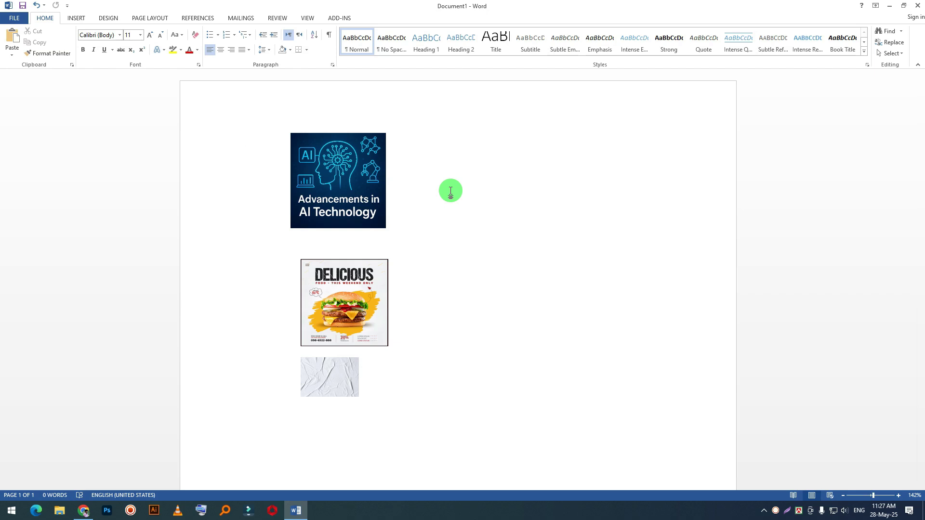
# Select the AI technology, burger and crumpled paper pictures together and clear the selection, starting once from the lowest and once from the uppermost picture
pyautogui.click(321, 365)
pyautogui.keyDown('shift'); pyautogui.click(331, 320); pyautogui.keyUp('shift')
pyautogui.keyDown('shift'); pyautogui.click(344, 226); pyautogui.keyUp('shift')
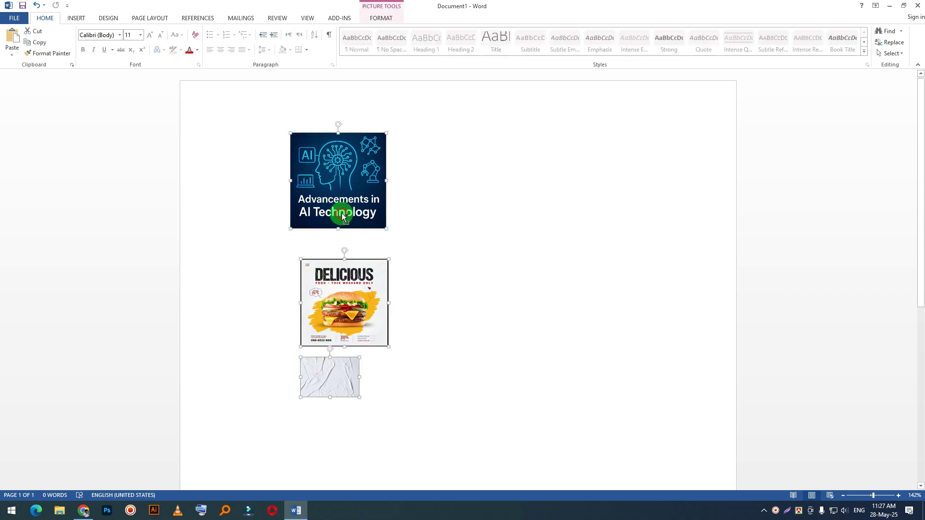
pyautogui.click(454, 228)
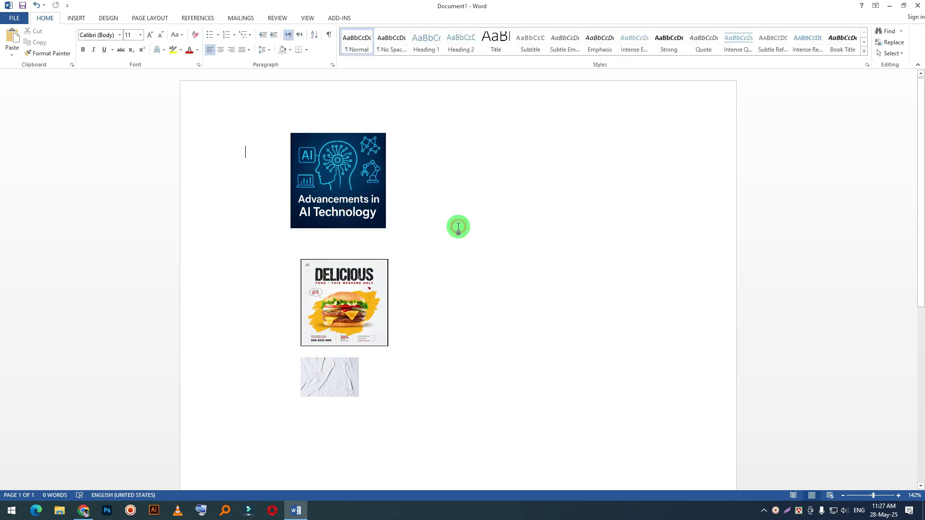
pyautogui.click(358, 195)
pyautogui.keyDown('shift'); pyautogui.click(374, 289); pyautogui.keyUp('shift')
pyautogui.keyDown('shift'); pyautogui.click(346, 363); pyautogui.keyUp('shift')
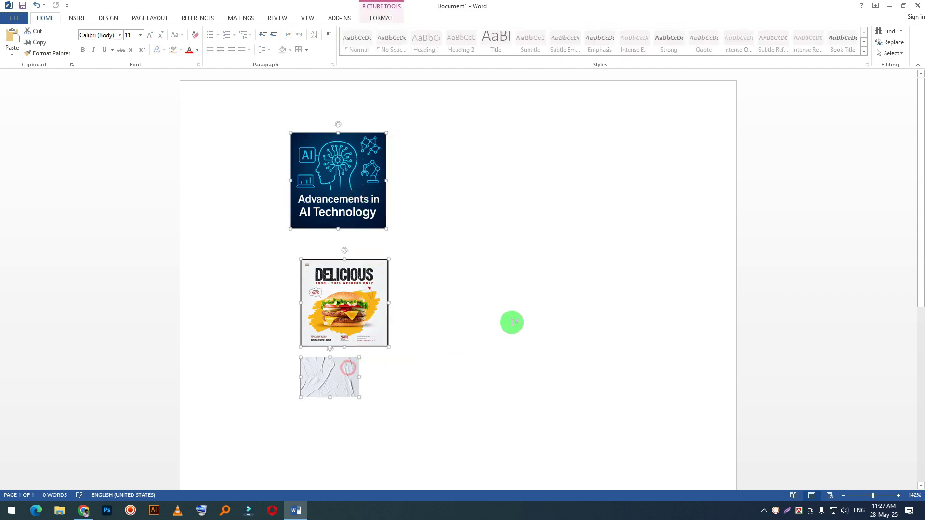
pyautogui.click(537, 312)
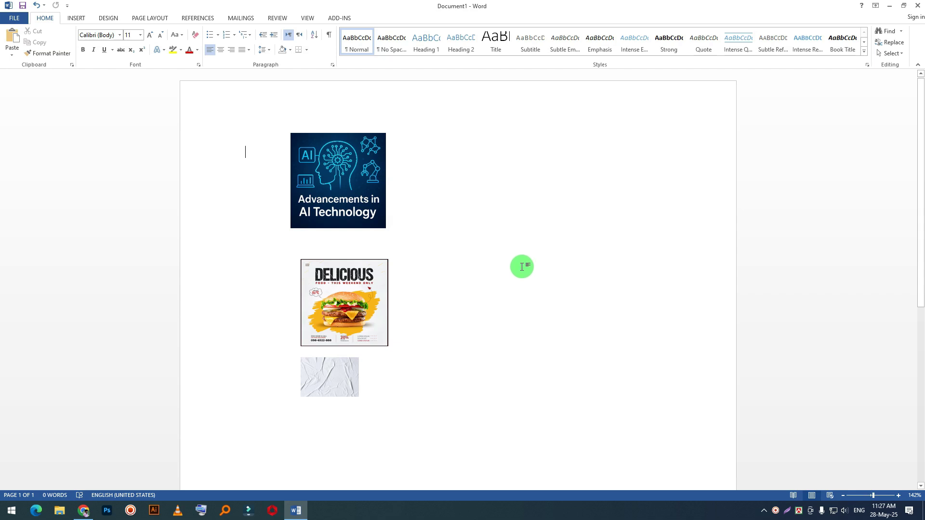
# Turn on Select Objects, select the AI technology, burger and crumpled paper pictures together, and align their left edges
pyautogui.click(891, 53)
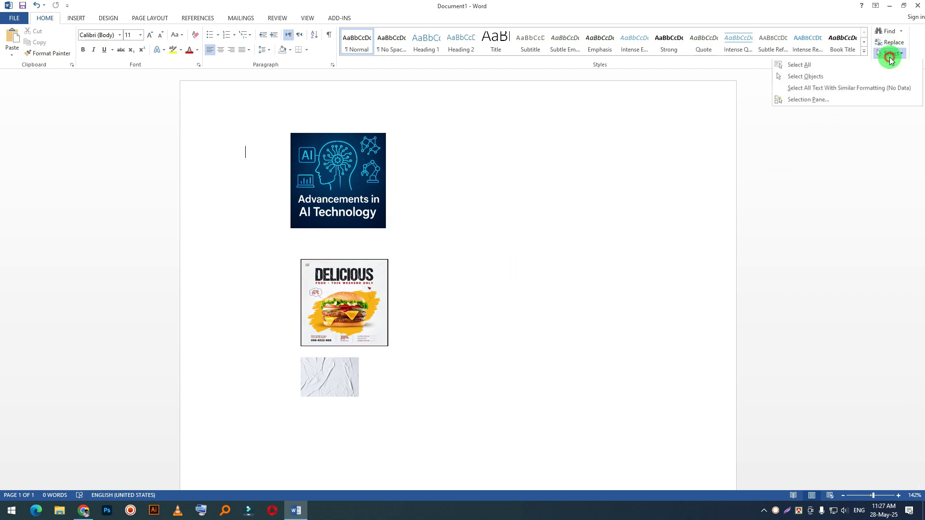
pyautogui.click(872, 77)
pyautogui.click(370, 180)
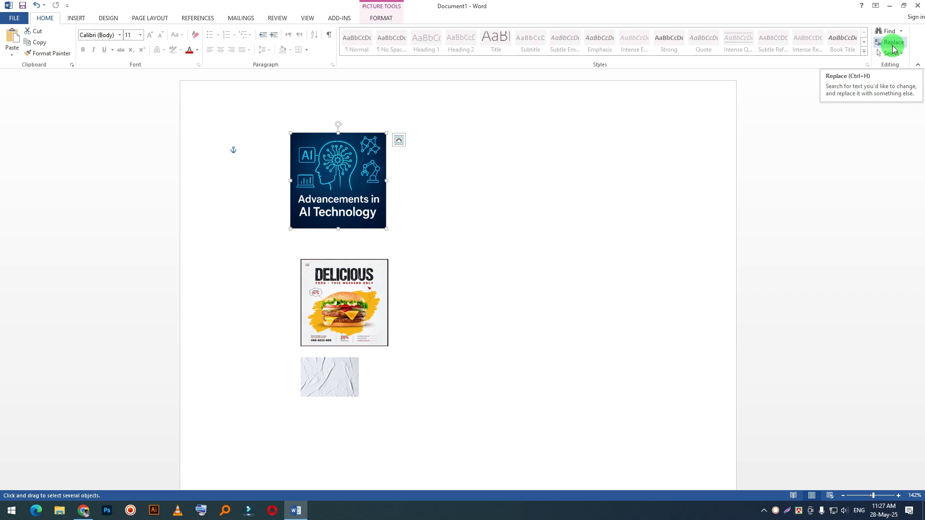
pyautogui.keyDown('ctrl'); pyautogui.click(368, 315); pyautogui.keyUp('ctrl')
pyautogui.keyDown('ctrl'); pyautogui.click(326, 375); pyautogui.keyUp('ctrl')
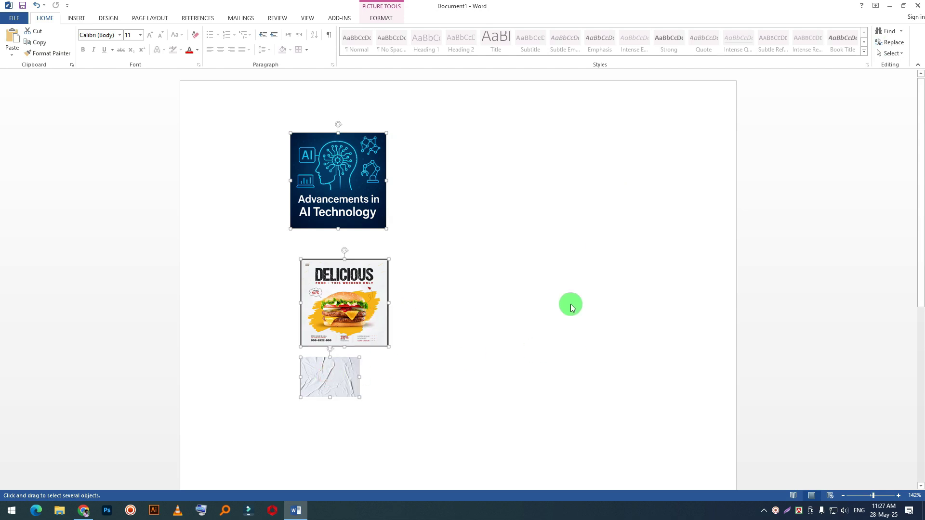
pyautogui.click(381, 19)
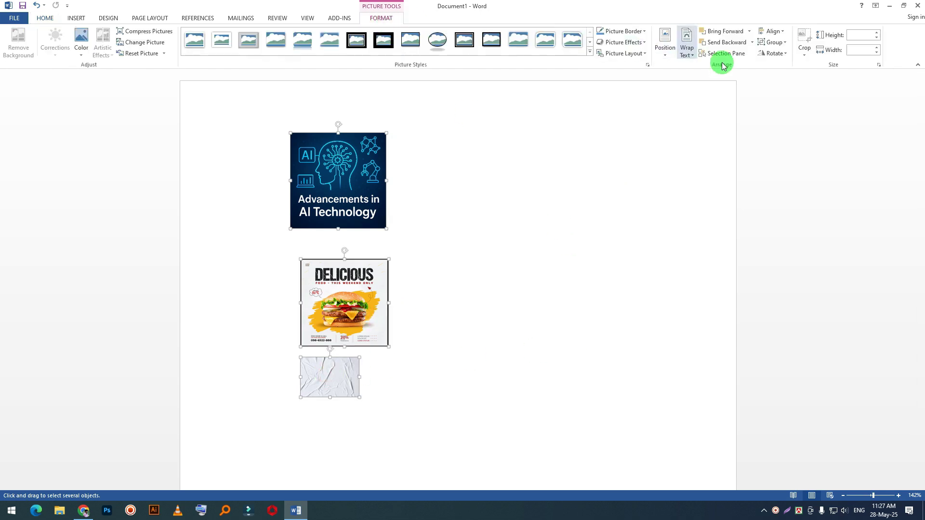
pyautogui.click(780, 36)
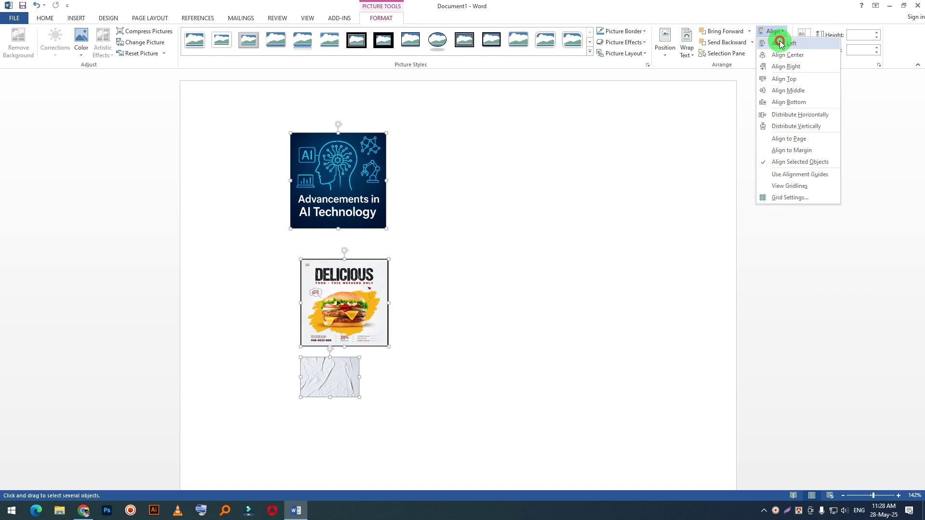
pyautogui.click(782, 44)
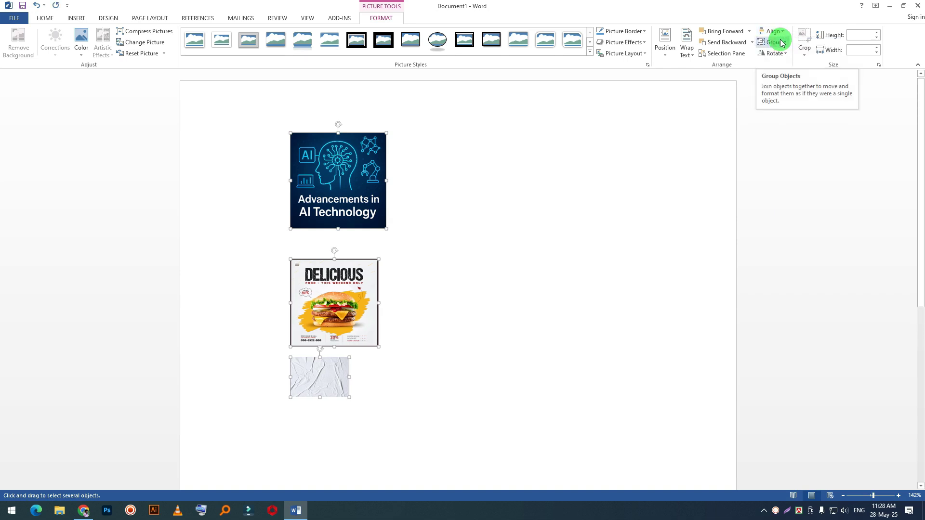
# Align the three selected pictures on their centers and follow with an alignment on their right edges
pyautogui.click(773, 32)
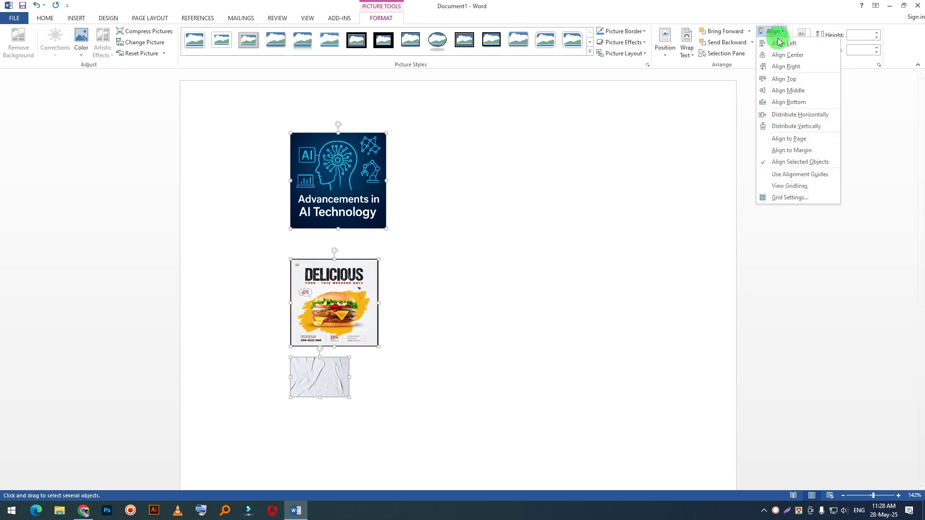
pyautogui.click(783, 54)
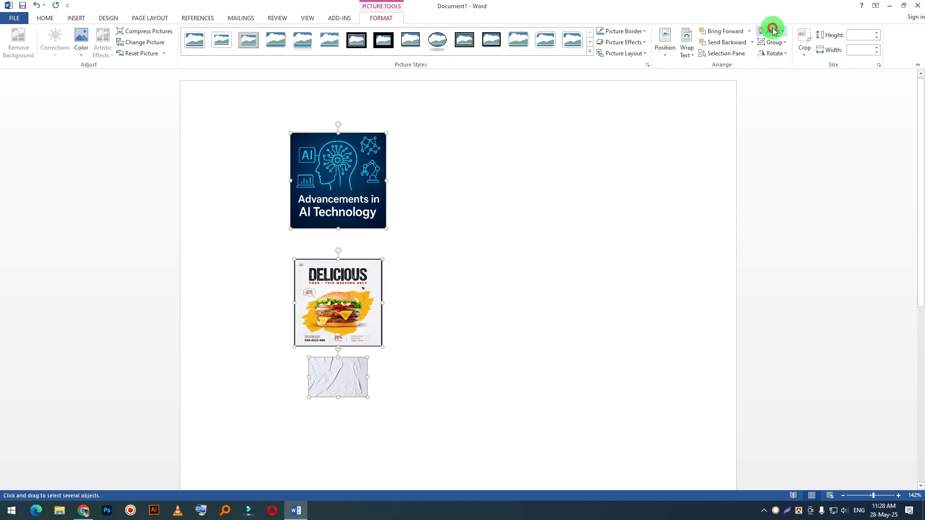
pyautogui.click(772, 31)
pyautogui.click(786, 66)
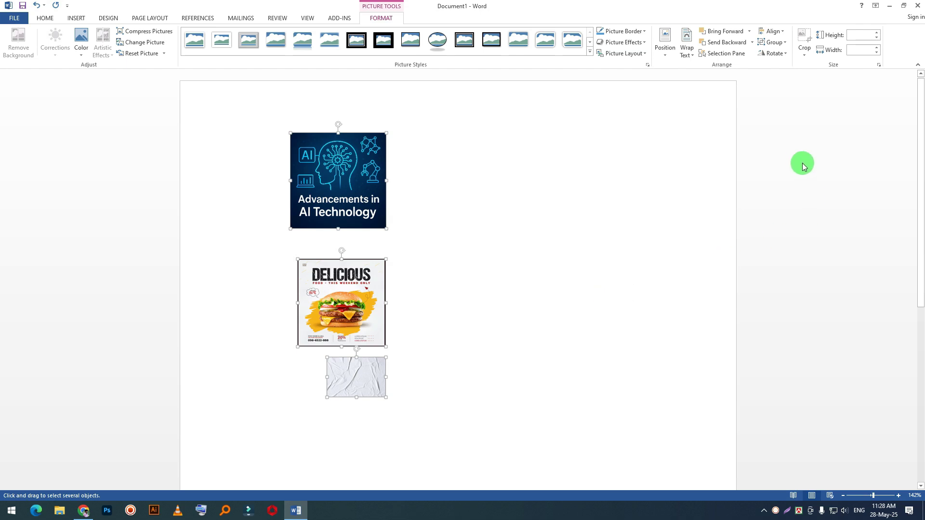
pyautogui.click(783, 34)
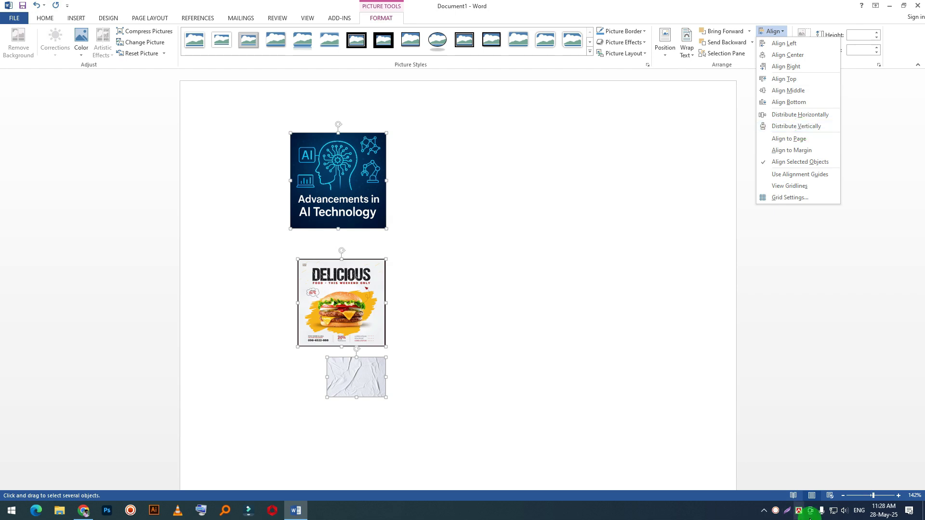
pyautogui.rightClick(775, 511)
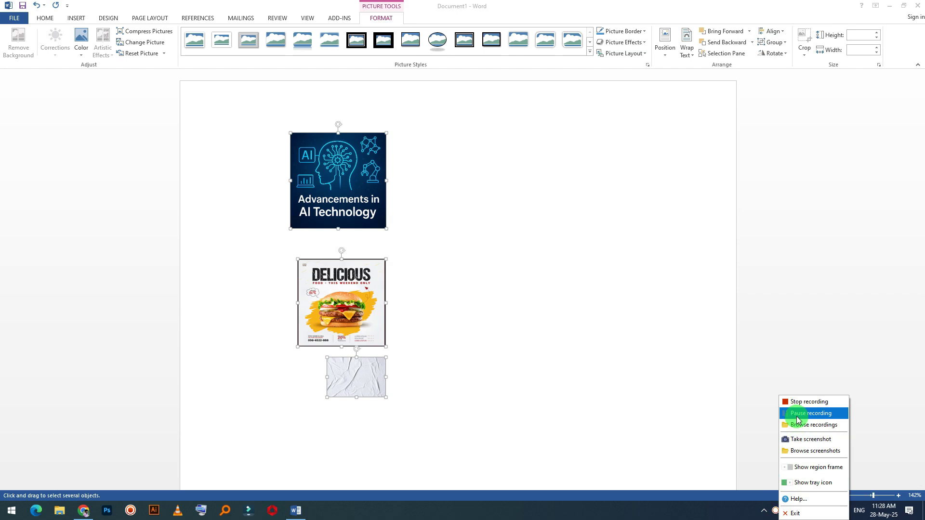
pyautogui.click(796, 413)
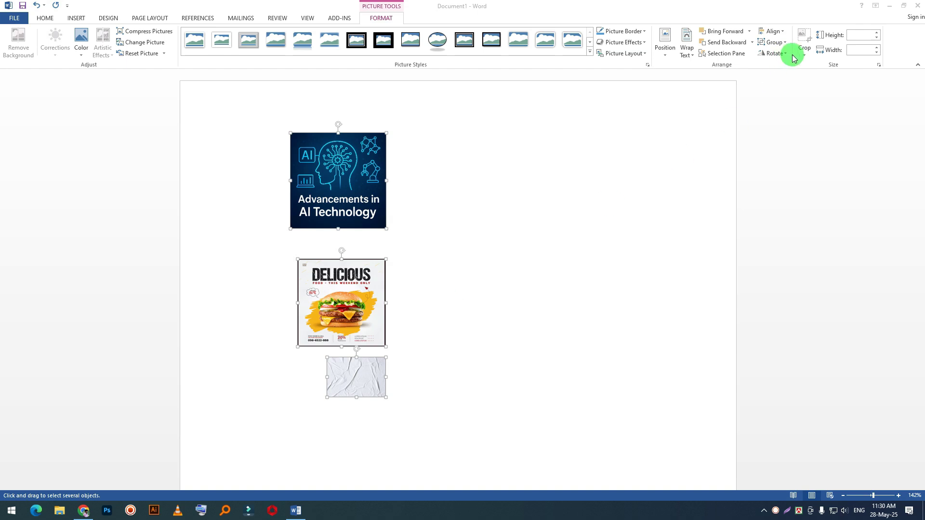
# Distribute the three selected pictures vertically with equal gaps and align them on their centers
pyautogui.click(775, 33)
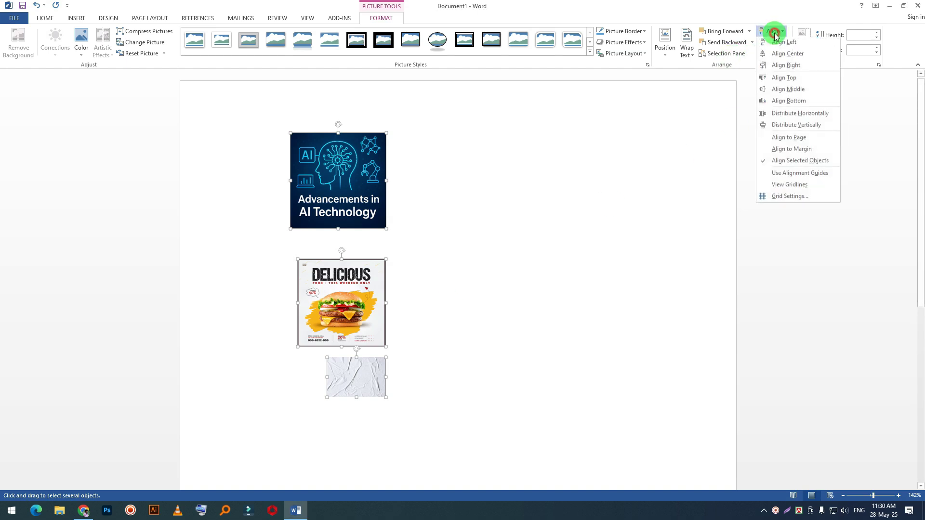
pyautogui.click(785, 126)
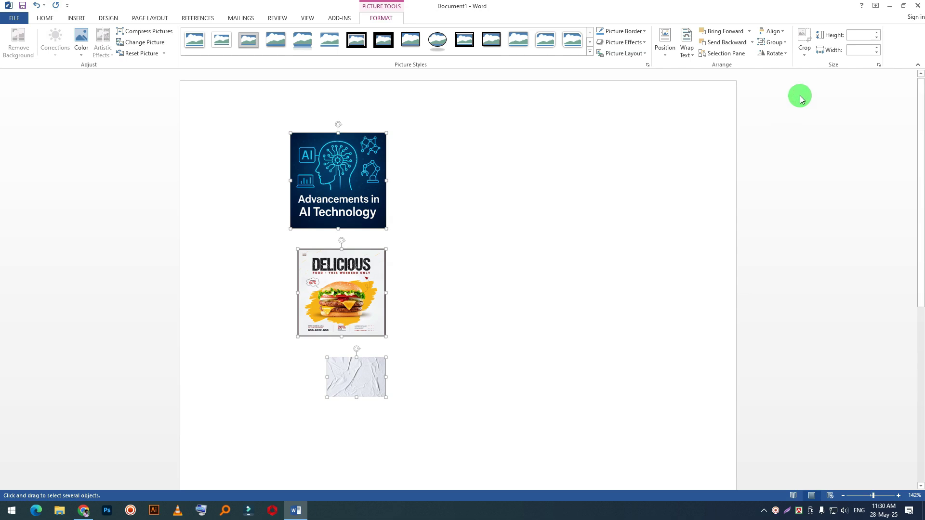
pyautogui.click(773, 32)
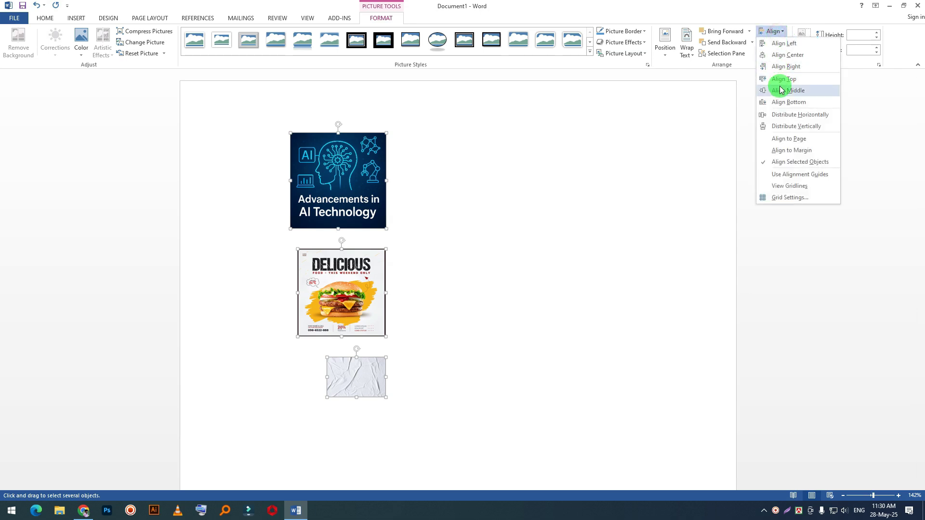
pyautogui.click(778, 55)
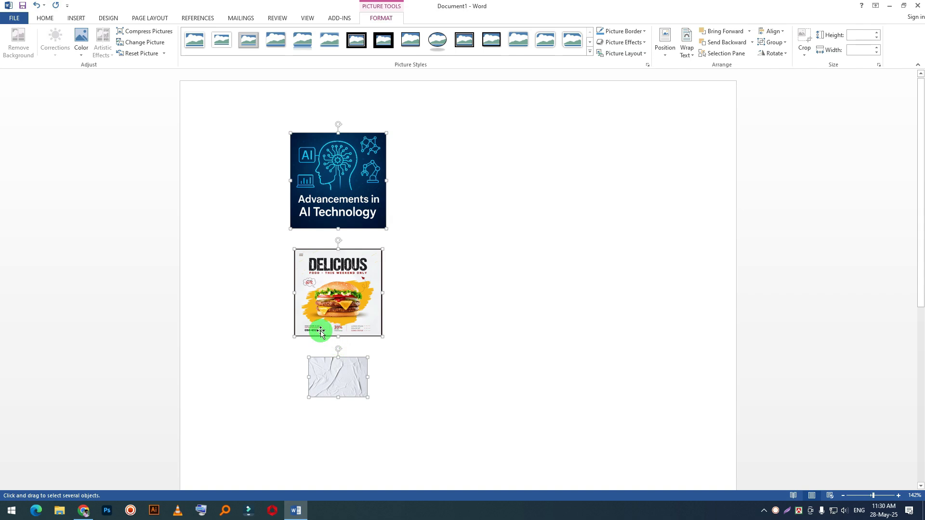
pyautogui.click(447, 308)
pyautogui.click(458, 371)
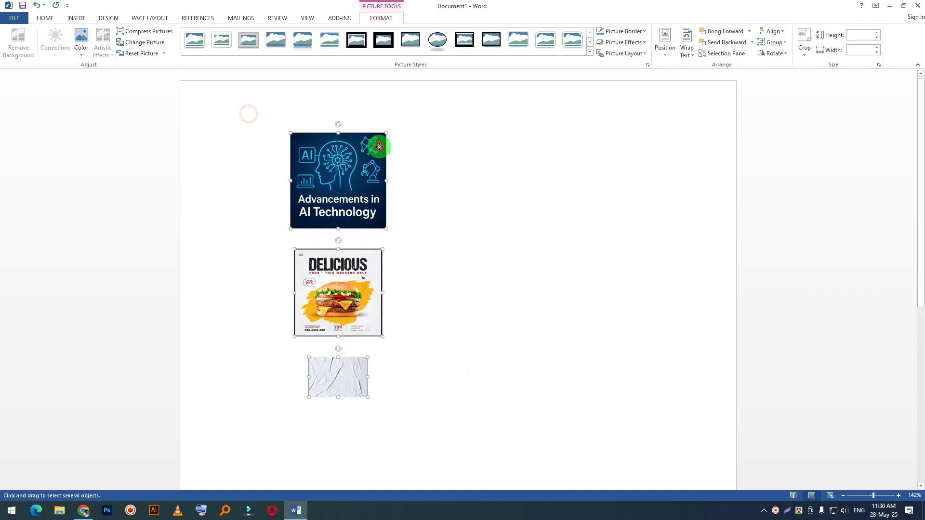
# Move the column of three pictures together to the horizontal middle of the page and deselect them
pyautogui.moveTo(325, 181); pyautogui.dragTo(426, 189)
pyautogui.click(565, 191)
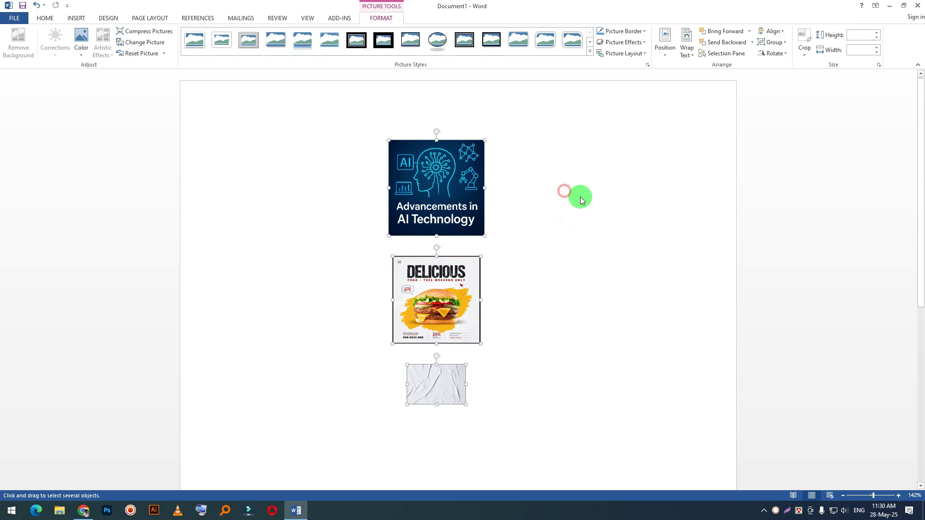
pyautogui.click(587, 213)
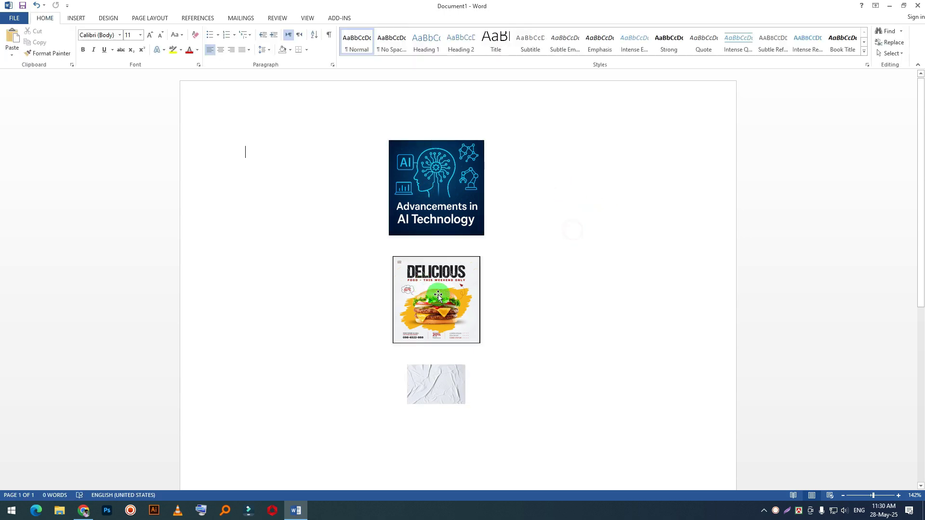
# Rearrange the pictures into a loose row with the crumpled paper first, the AI technology picture in the middle and the burger poster last
pyautogui.moveTo(424, 289); pyautogui.dragTo(559, 255)
pyautogui.moveTo(459, 211); pyautogui.dragTo(454, 271)
pyautogui.moveTo(432, 391); pyautogui.dragTo(317, 256)
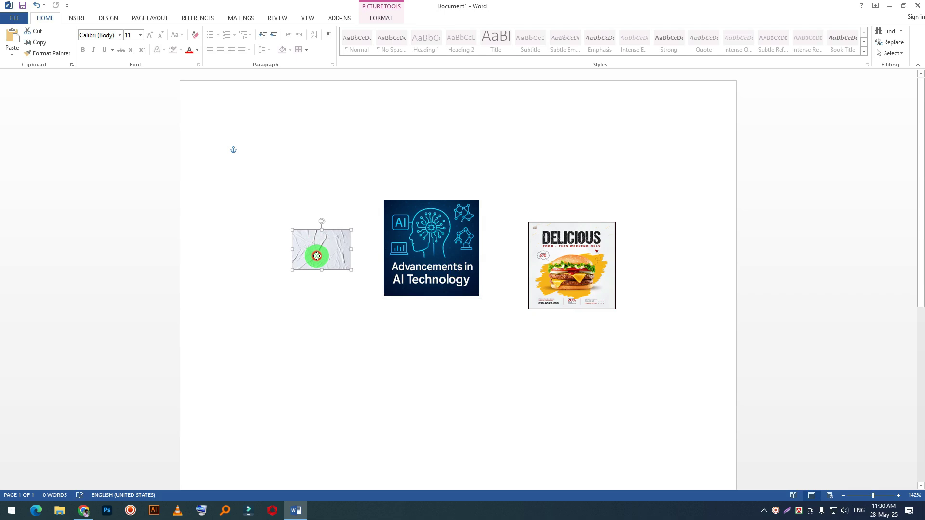
# Select all three pictures in the row and align their top edges
pyautogui.keyDown('shift'); pyautogui.click(445, 272); pyautogui.keyUp('shift')
pyautogui.keyDown('shift'); pyautogui.click(595, 281); pyautogui.keyUp('shift')
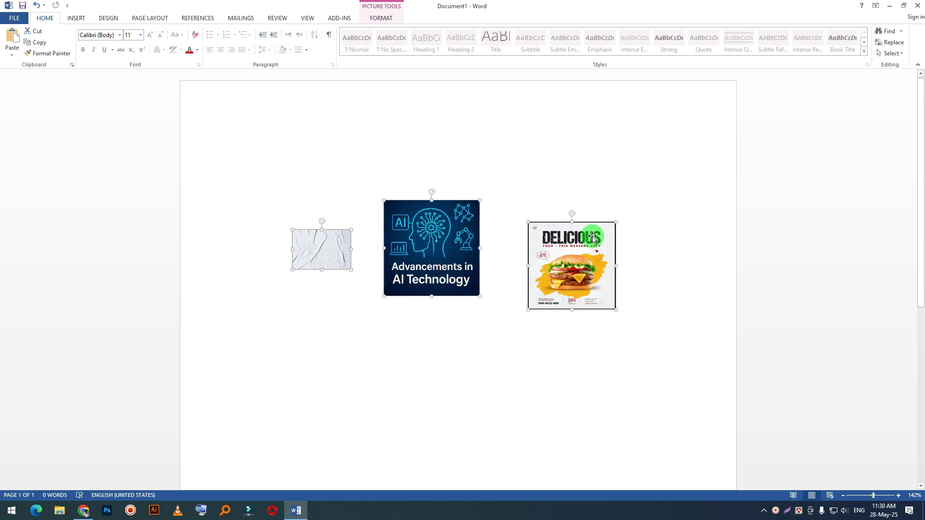
pyautogui.click(381, 18)
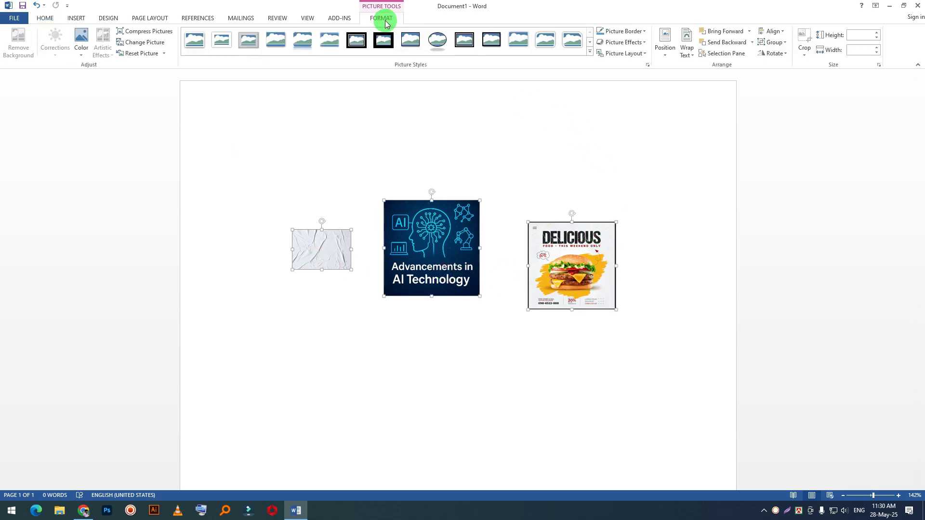
pyautogui.click(774, 31)
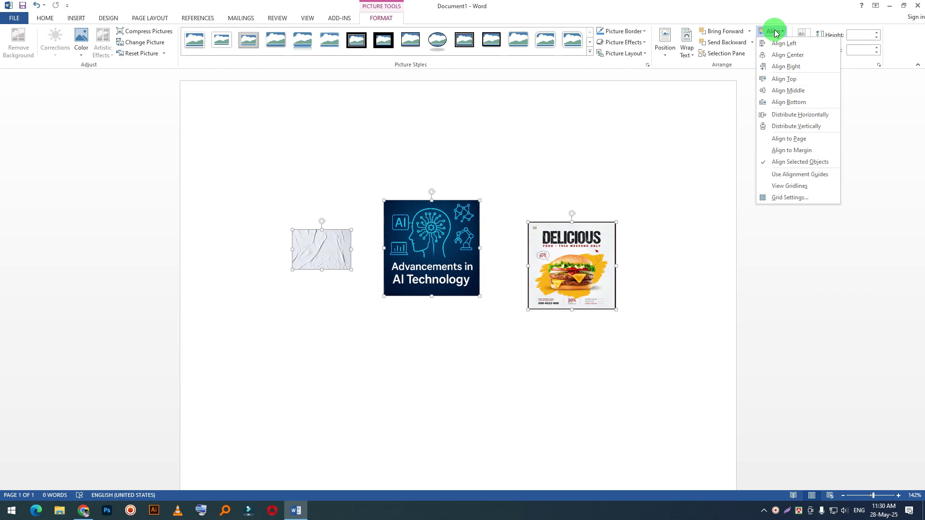
pyautogui.click(791, 80)
# Align the three selected pictures on their middles and distribute them horizontally with equal gaps
pyautogui.click(779, 32)
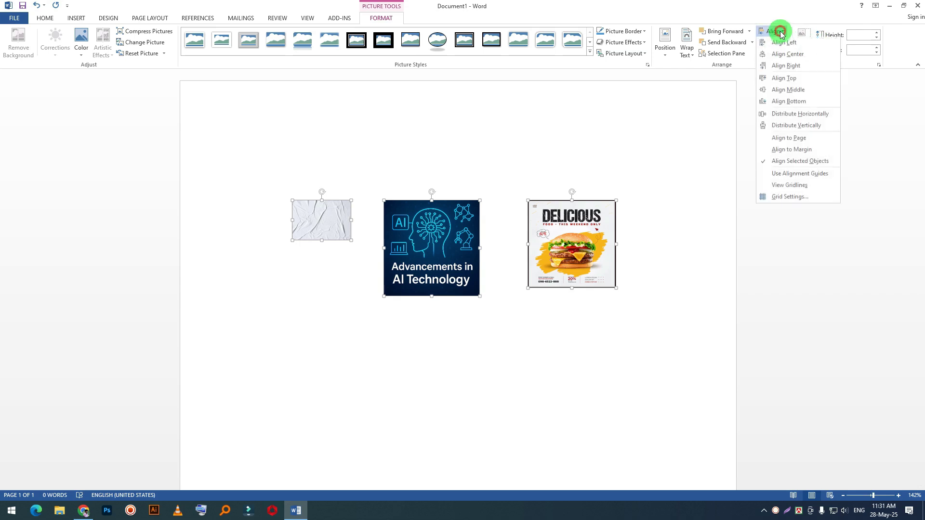
pyautogui.click(795, 91)
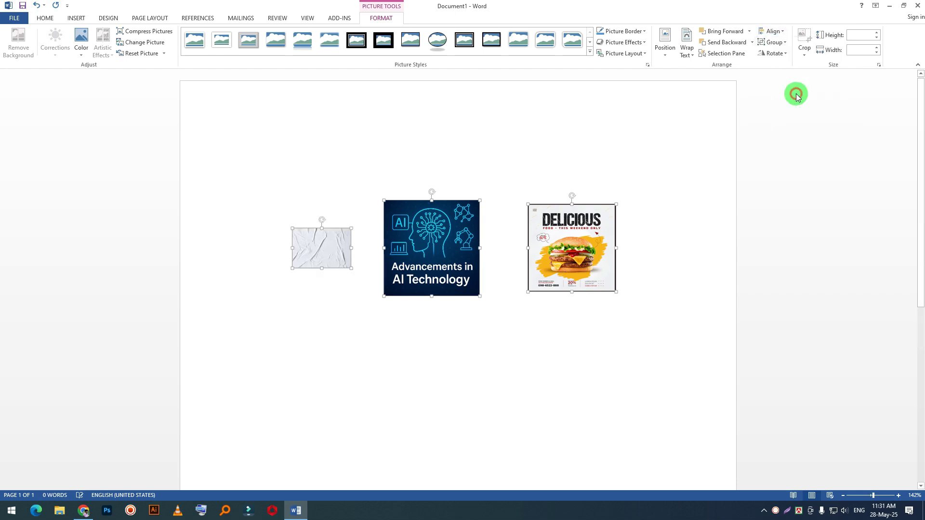
pyautogui.click(771, 31)
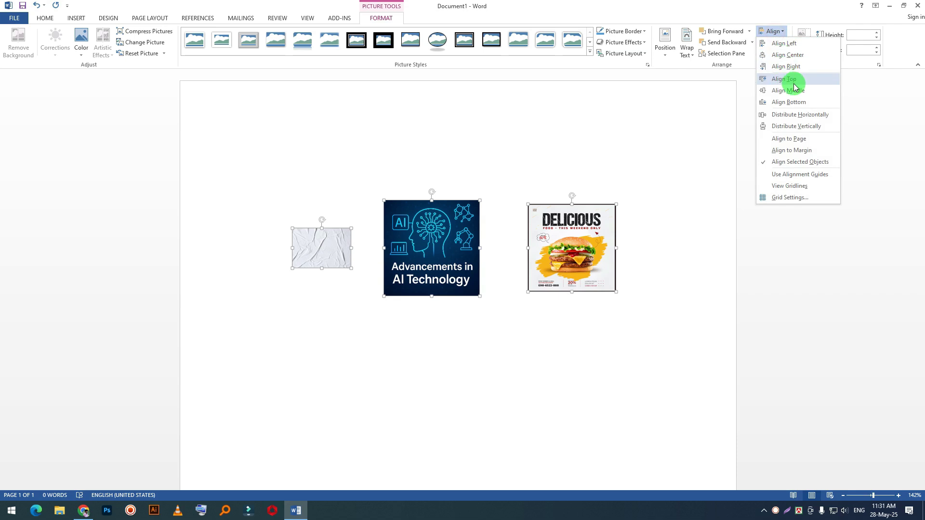
pyautogui.click(805, 115)
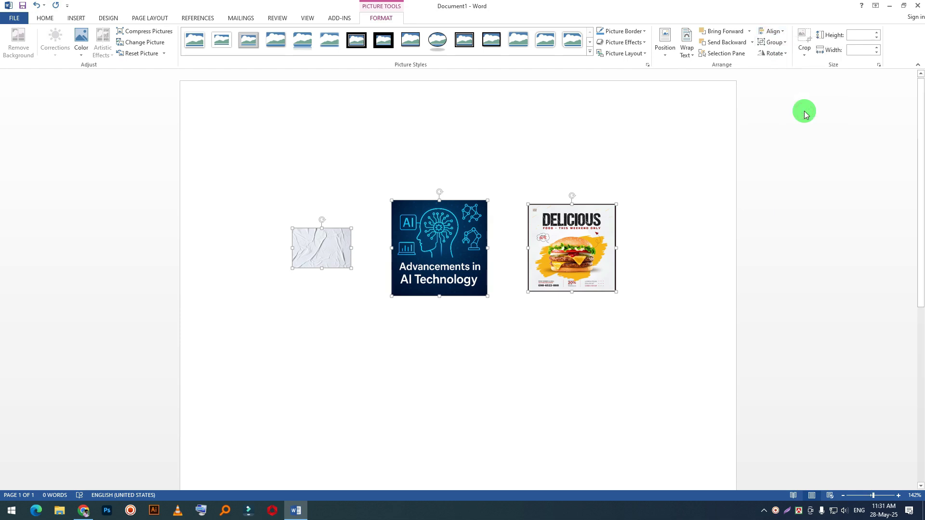
# Make alignment relative to the page and align the three selected pictures to the page's top edge
pyautogui.click(781, 35)
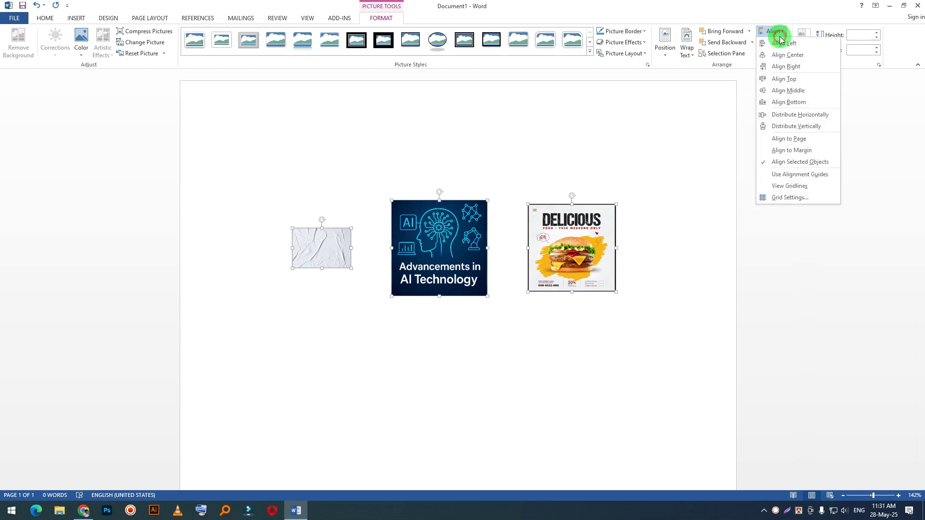
pyautogui.click(796, 140)
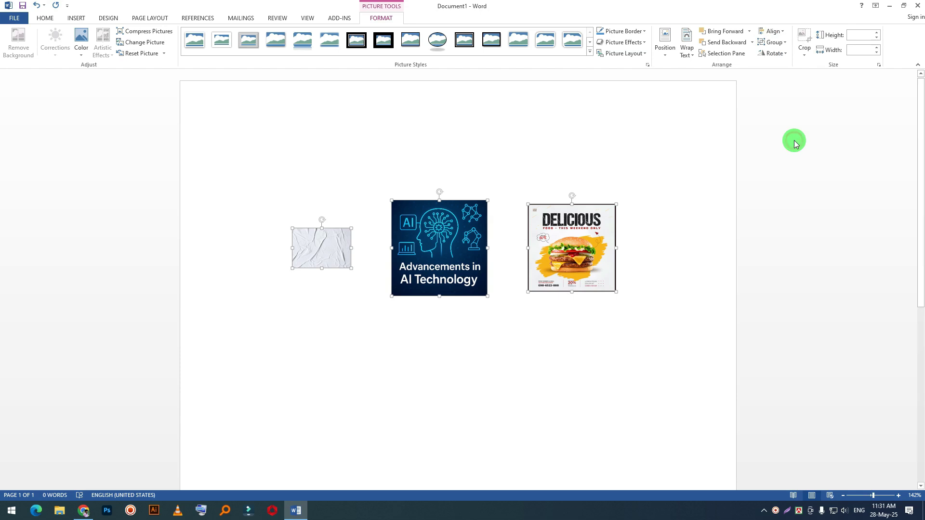
pyautogui.click(778, 34)
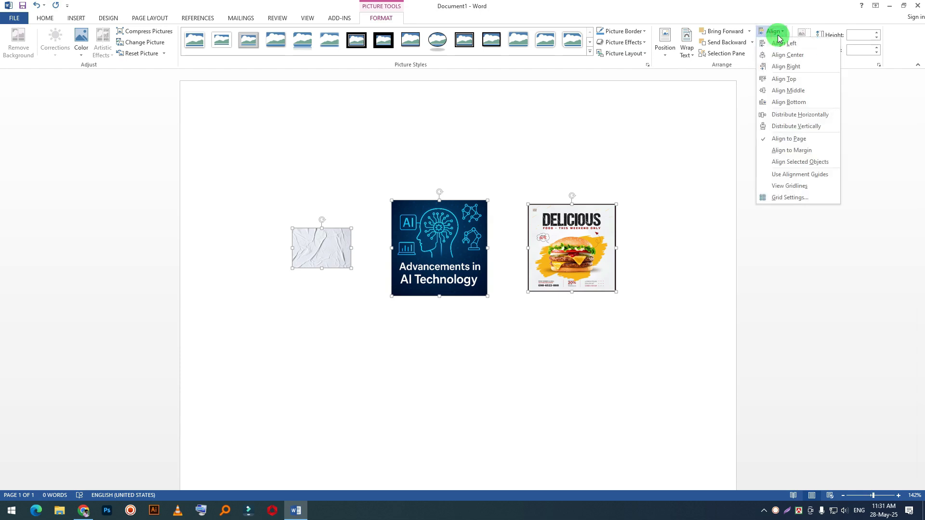
pyautogui.click(785, 79)
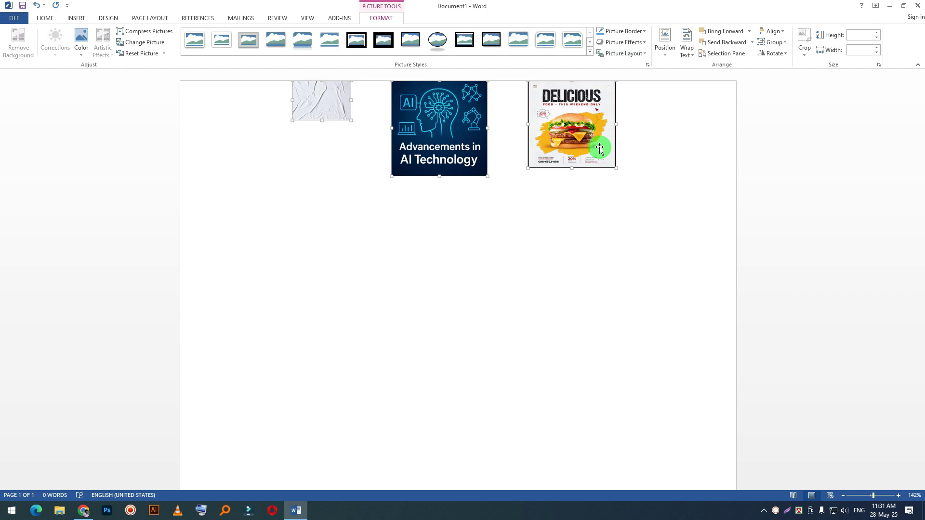
# Align the three selected pictures to the top page margin and set alignment back to relative to the selected objects
pyautogui.click(782, 34)
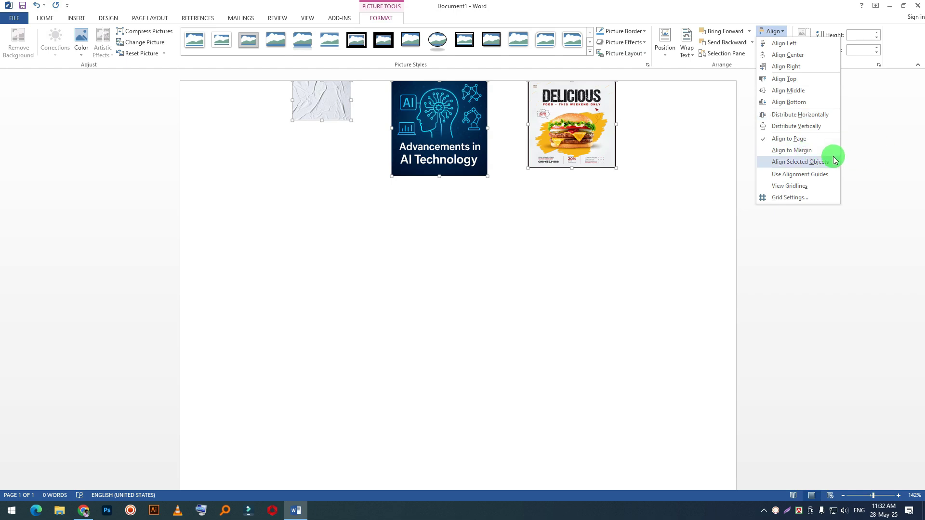
pyautogui.click(801, 150)
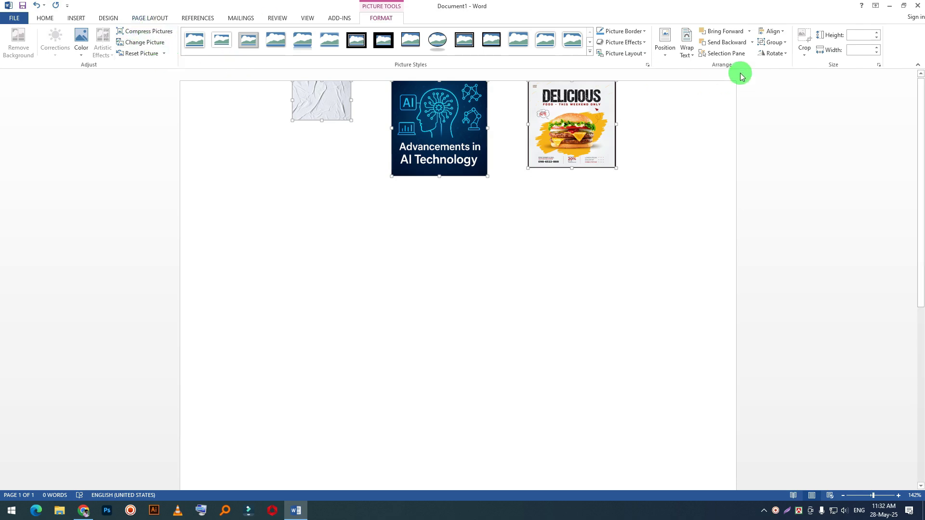
pyautogui.click(777, 32)
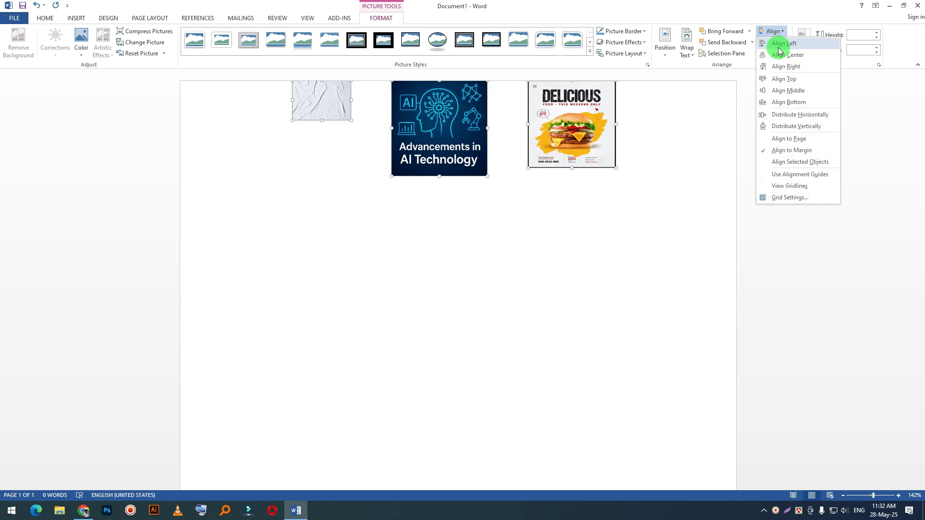
pyautogui.click(798, 86)
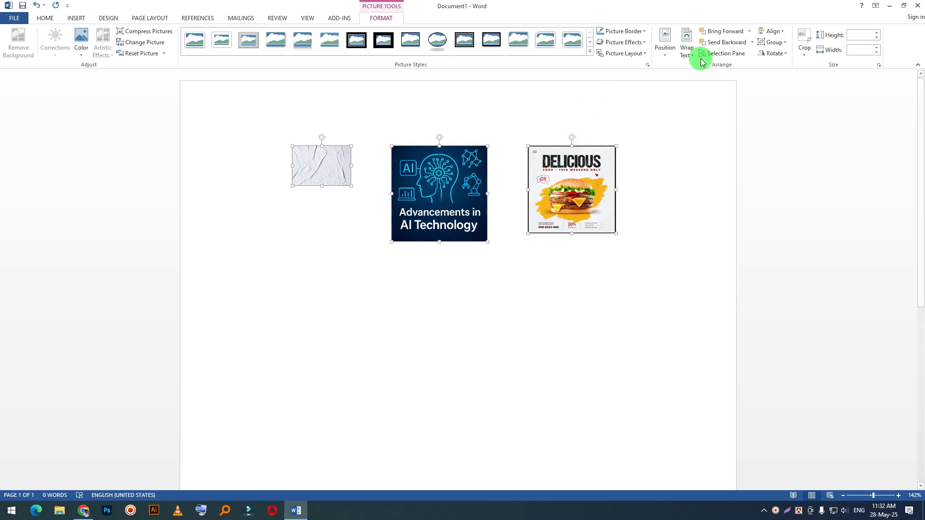
pyautogui.click(772, 31)
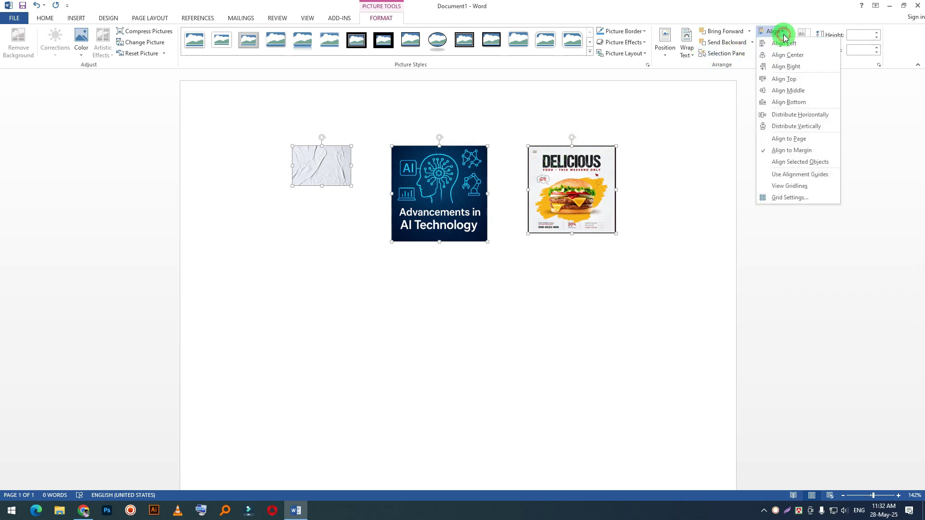
pyautogui.click(788, 162)
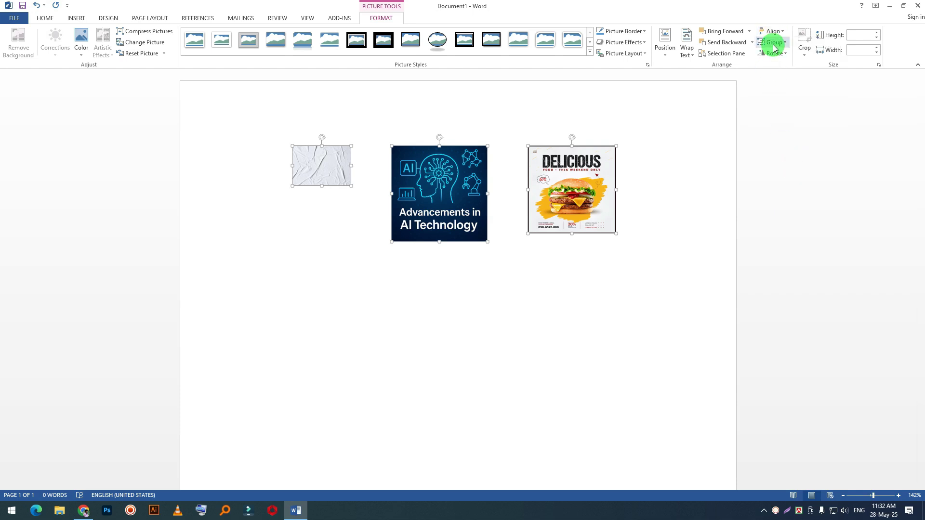
# Move the crumpled paper and the burger poster so they touch opposite sides of the AI technology picture
pyautogui.click(569, 289)
pyautogui.moveTo(308, 169); pyautogui.dragTo(348, 194)
pyautogui.moveTo(544, 193); pyautogui.dragTo(503, 195)
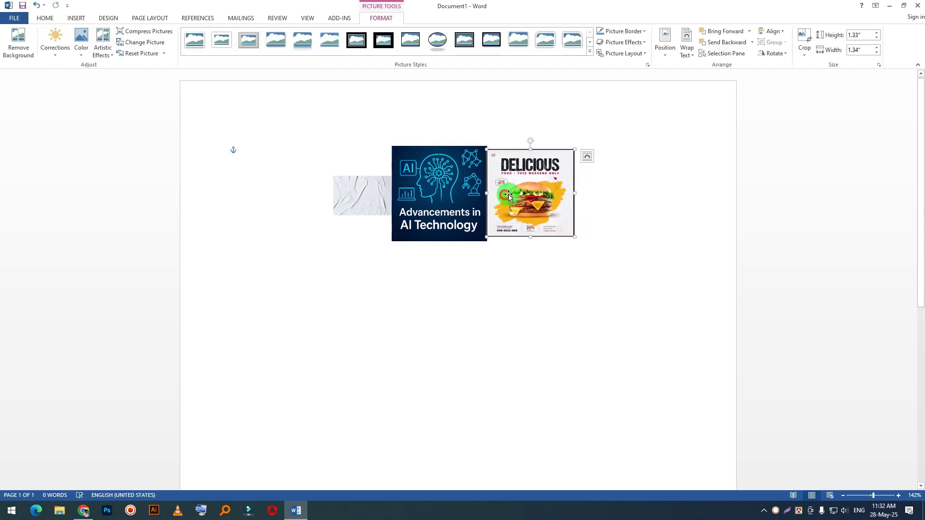
pyautogui.click(646, 194)
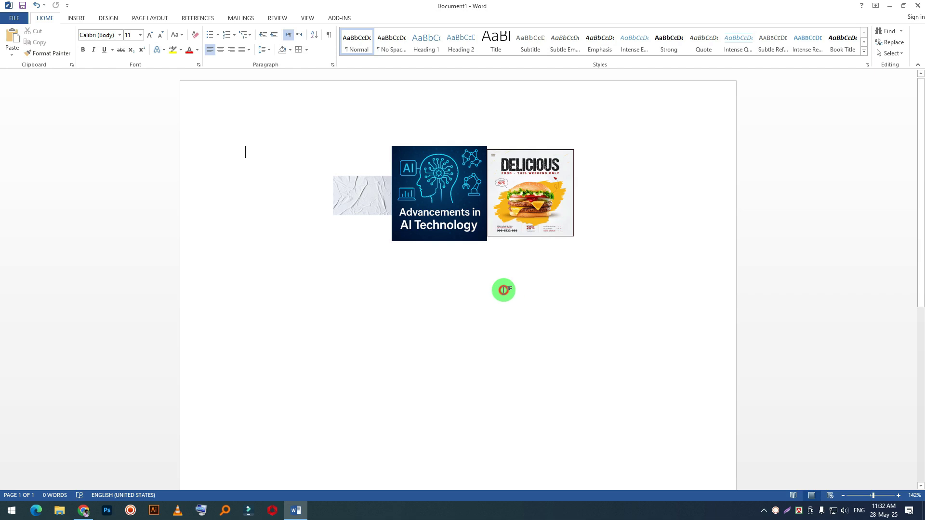
# Select the burger poster, AI technology picture and crumpled paper and group them into one object
pyautogui.click(530, 208)
pyautogui.keyDown('ctrl'); pyautogui.click(437, 206); pyautogui.keyUp('ctrl')
pyautogui.keyDown('ctrl'); pyautogui.click(358, 205); pyautogui.keyUp('ctrl')
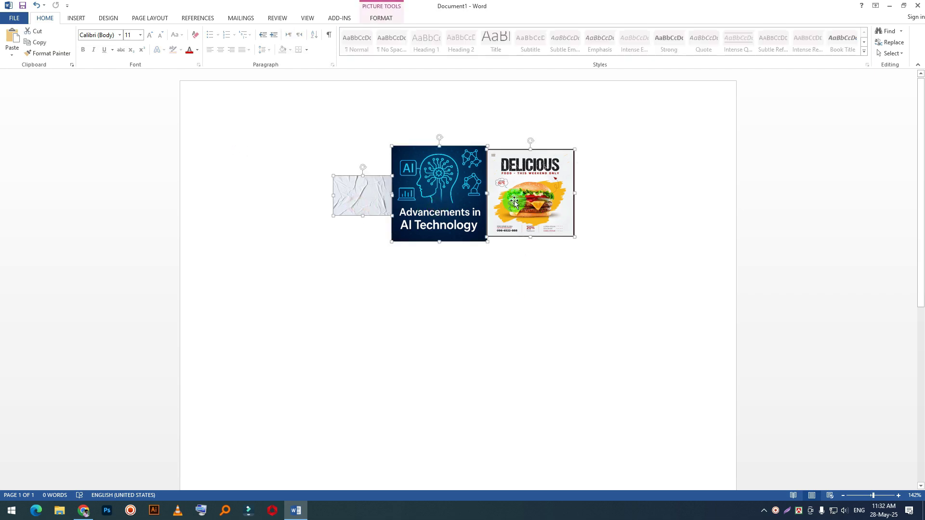
pyautogui.click(381, 18)
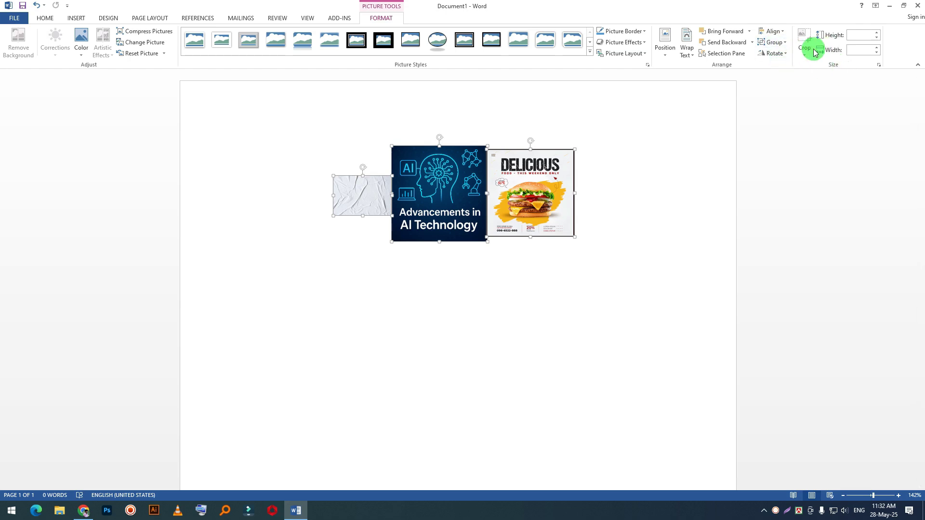
pyautogui.click(774, 42)
pyautogui.click(782, 57)
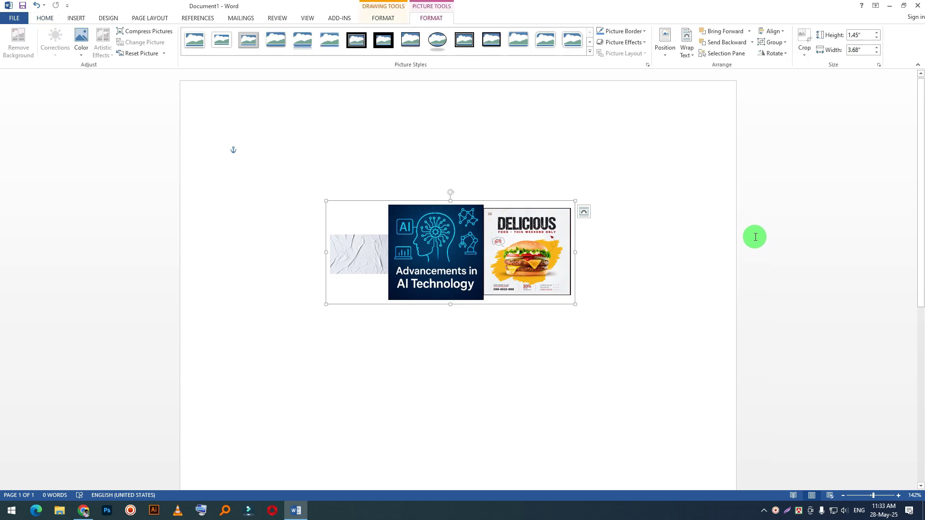
# Ungroup the joined row of pictures so each one is a separate object again
pyautogui.click(777, 43)
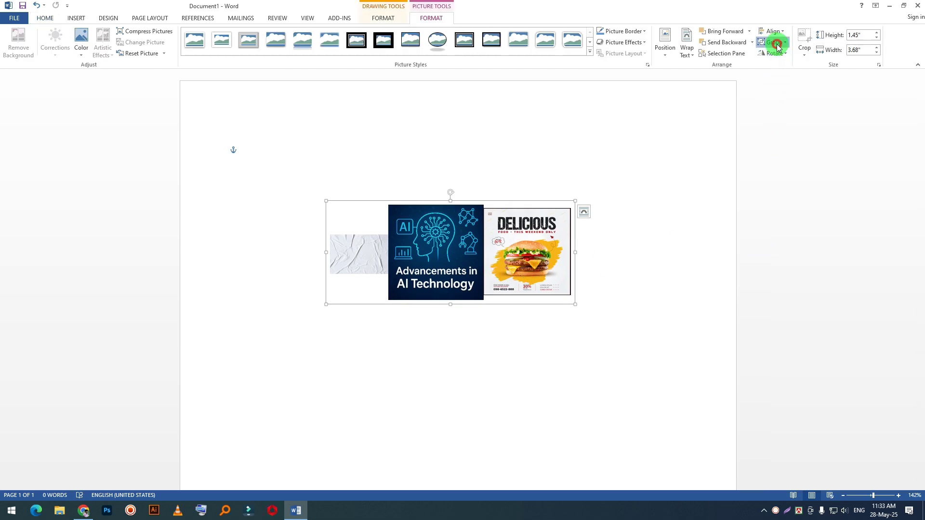
pyautogui.click(777, 68)
pyautogui.rightClick(491, 239)
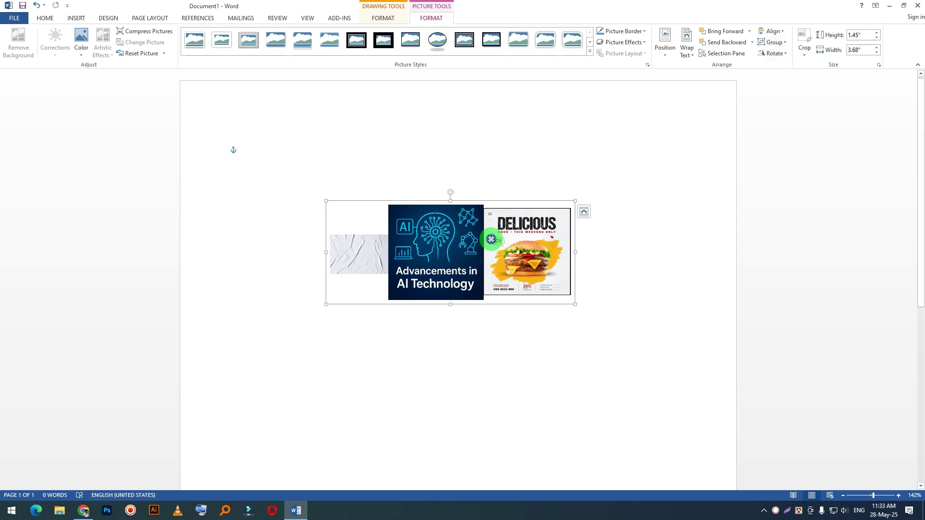
pyautogui.moveTo(514, 297)
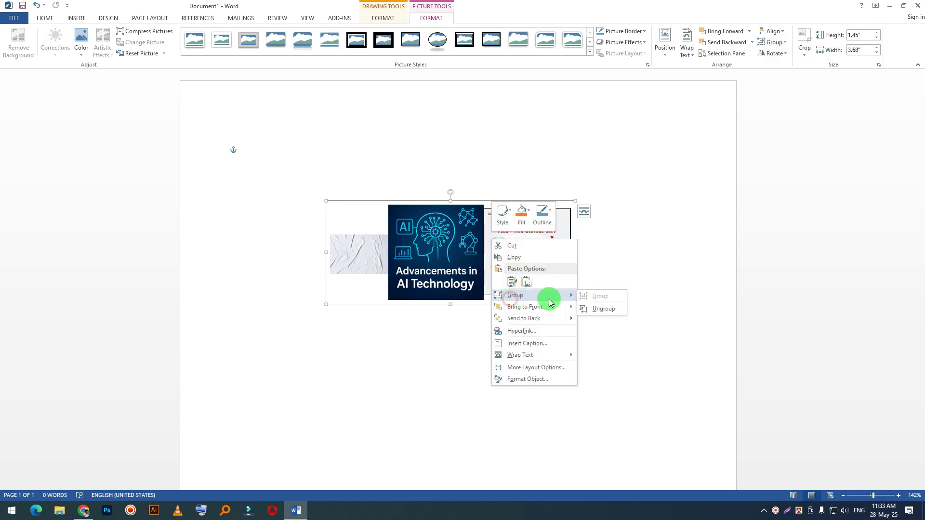
pyautogui.click(594, 309)
# Separate the pictures by moving the burger poster further right and the AI technology picture below the other two
pyautogui.moveTo(569, 275); pyautogui.dragTo(618, 276)
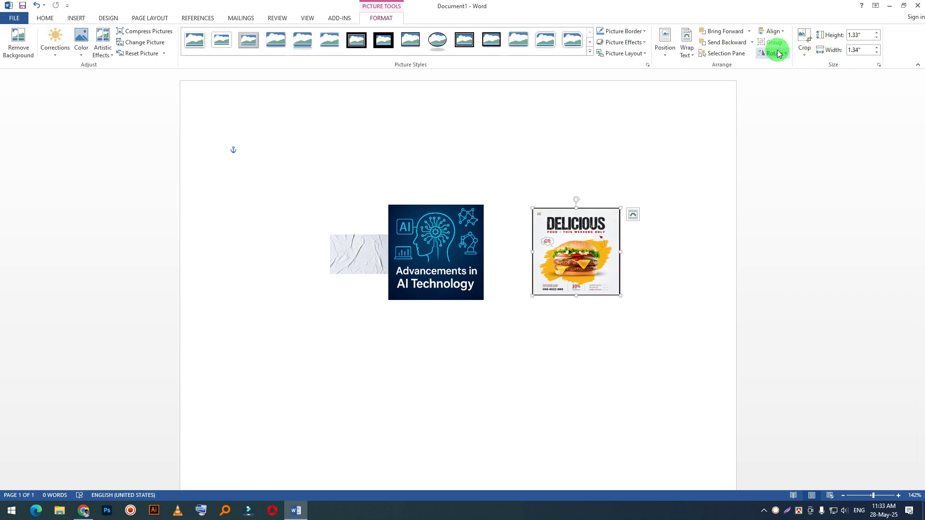
pyautogui.click(700, 188)
pyautogui.moveTo(439, 253); pyautogui.dragTo(462, 356)
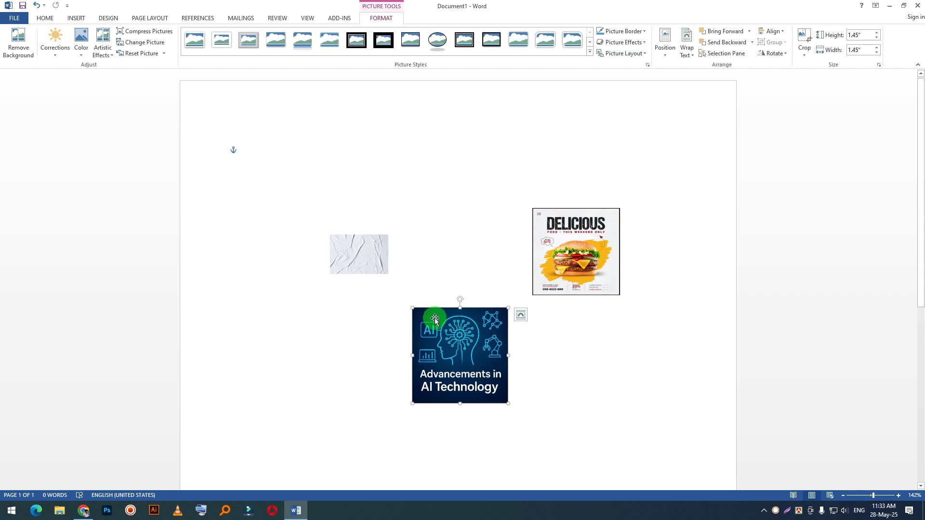
# Preview the Rotate Right 90°, Rotate Left 90° and Flip Vertical options on the AI technology picture
pyautogui.click(770, 54)
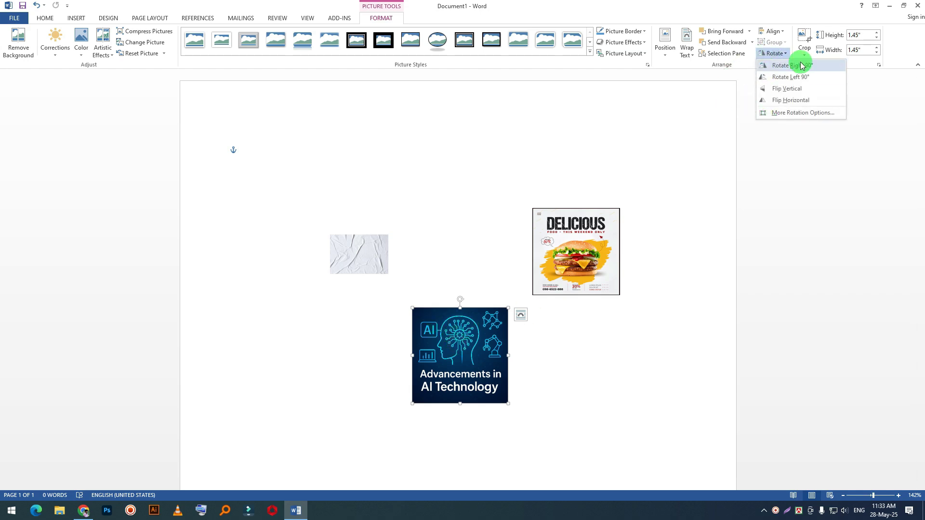
pyautogui.click(779, 68)
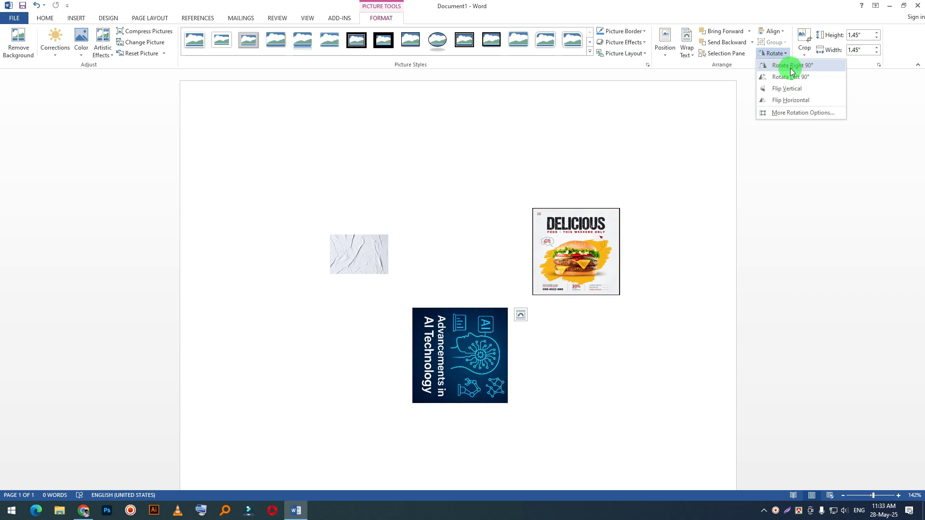
pyautogui.click(792, 71)
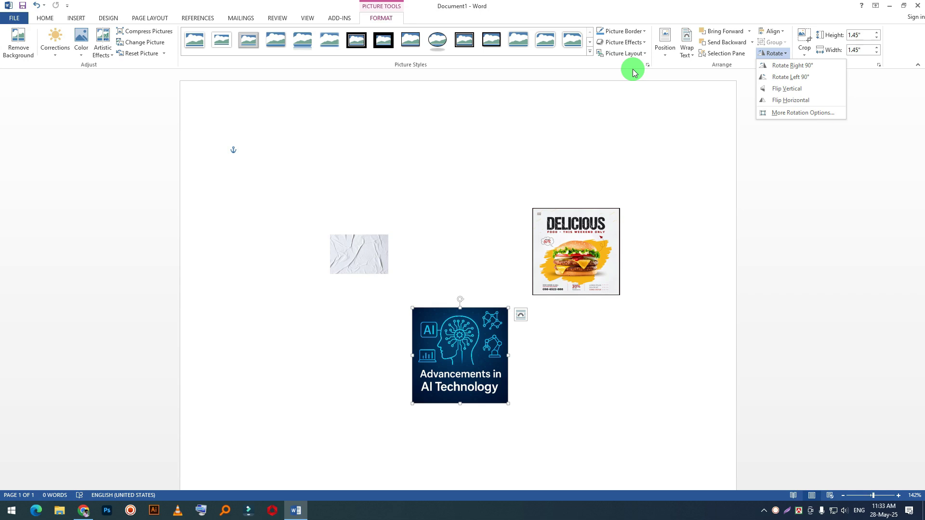
pyautogui.click(783, 79)
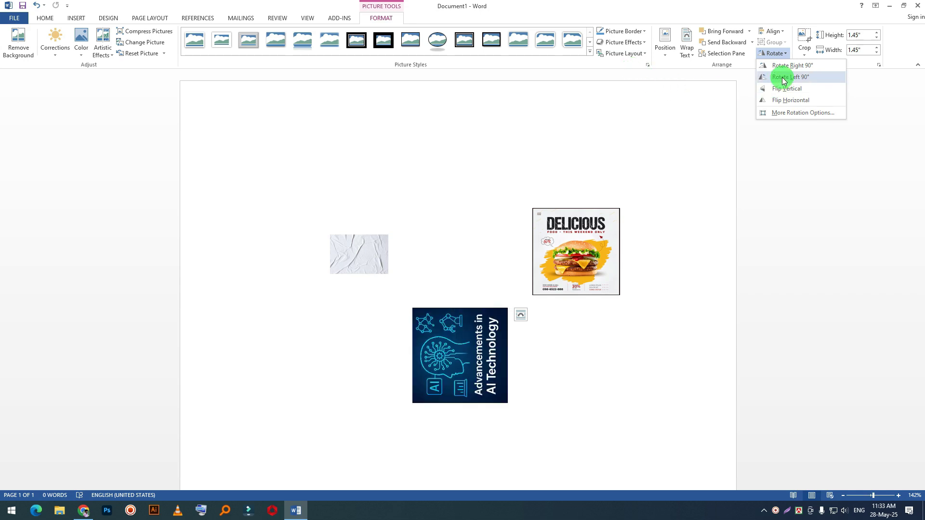
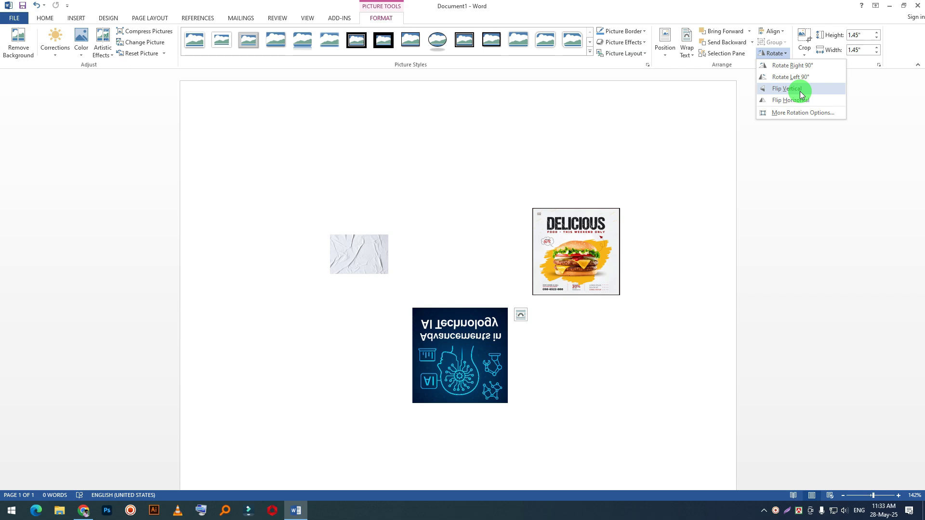
pyautogui.click(627, 118)
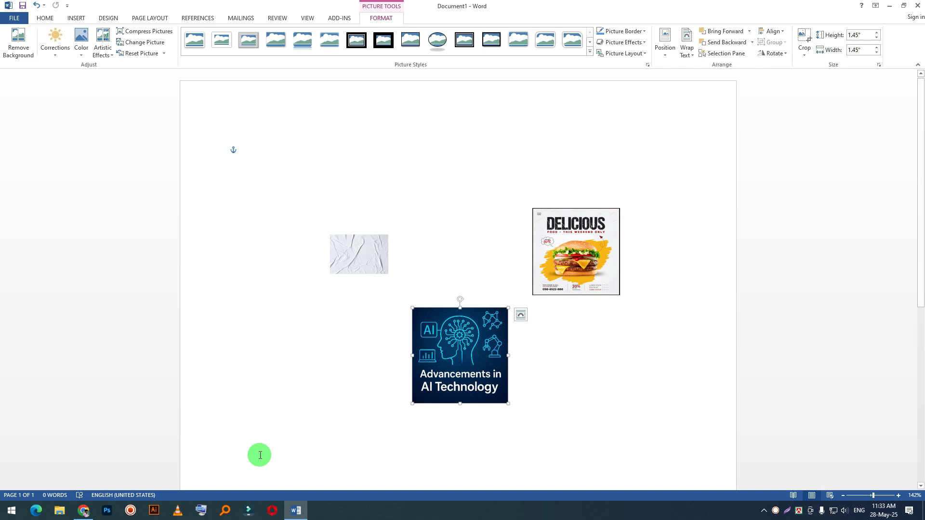
pyautogui.click(525, 400)
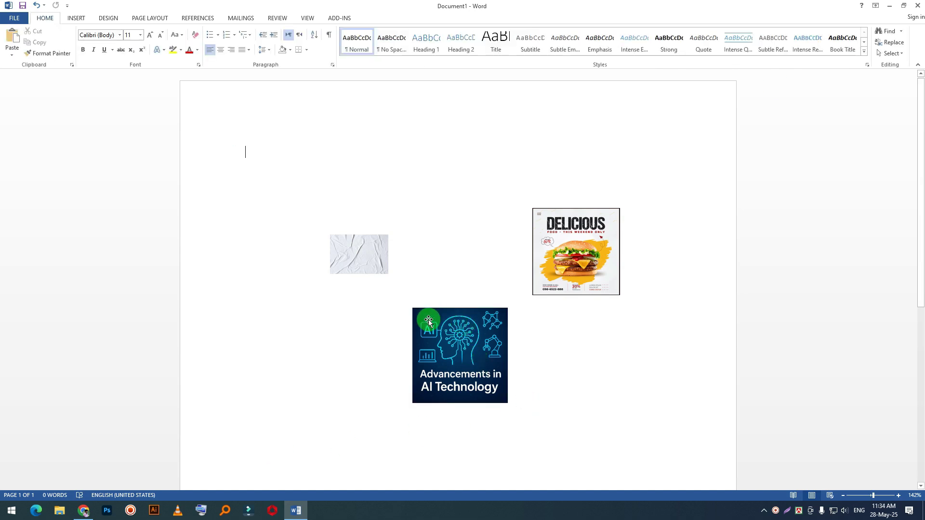
# Crop the AI technology picture to its upper-left part, about 0.56" high and 0.6" wide
pyautogui.click(481, 351)
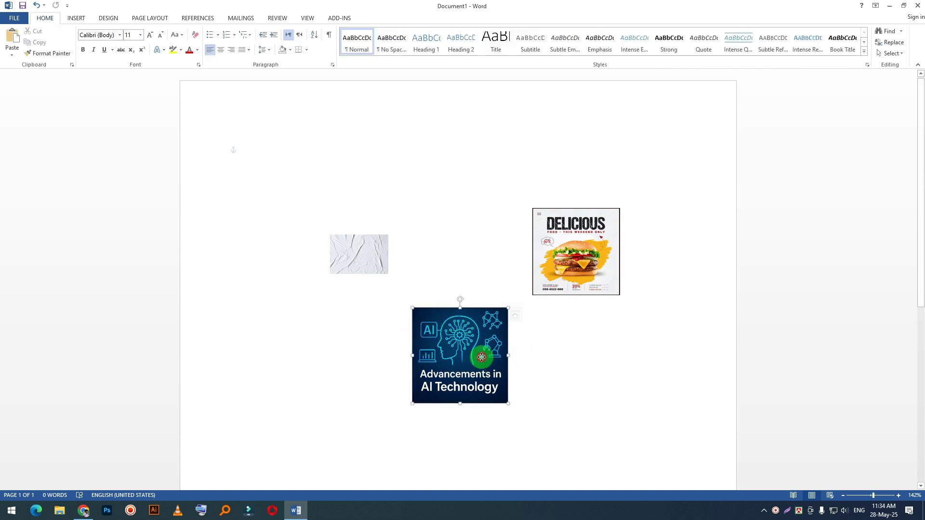
pyautogui.click(810, 44)
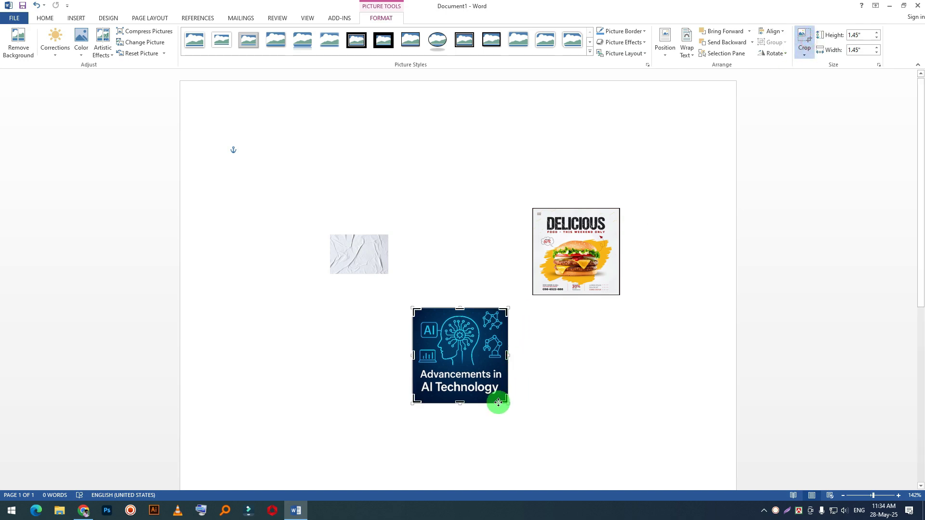
pyautogui.moveTo(507, 401); pyautogui.dragTo(451, 345)
pyautogui.click(600, 339)
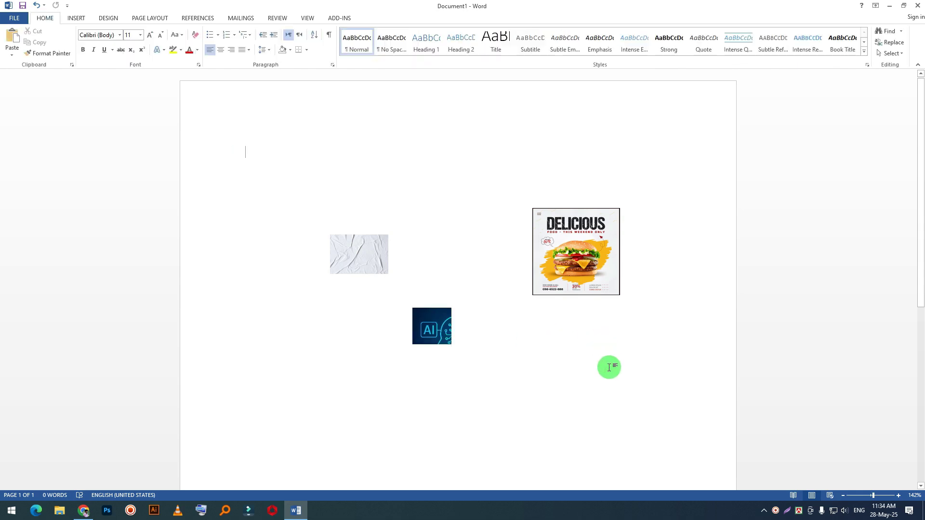
# Enlarge the cropped AI picture to about 3.01" high and 3.21" wide
pyautogui.click(435, 337)
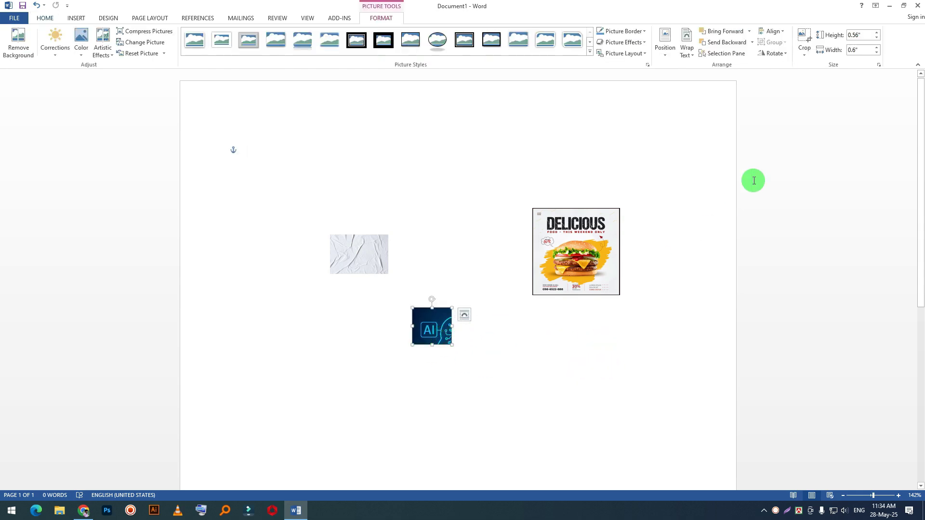
pyautogui.click(876, 33)
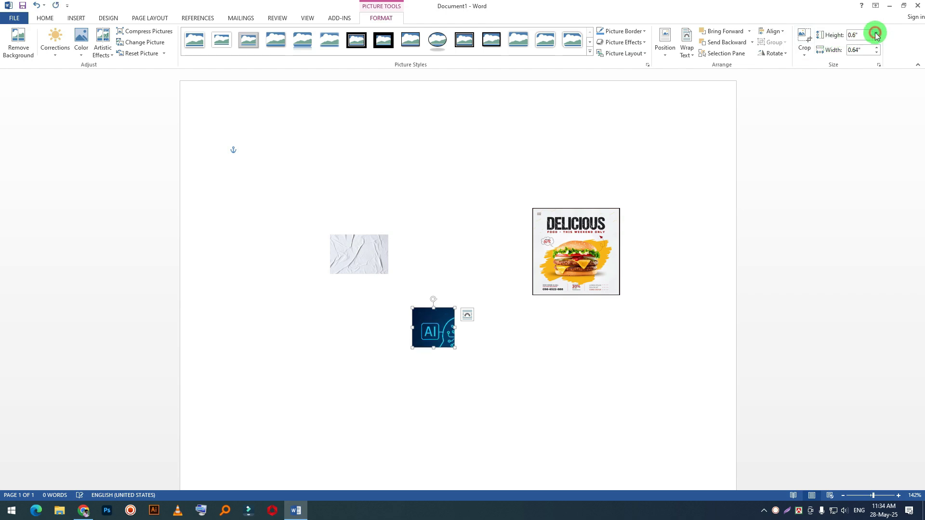
pyautogui.click(876, 33)
pyautogui.click(876, 33)
pyautogui.click(876, 38)
pyautogui.click(876, 38)
pyautogui.click(877, 38)
pyautogui.click(876, 38)
pyautogui.moveTo(468, 361); pyautogui.dragTo(622, 381)
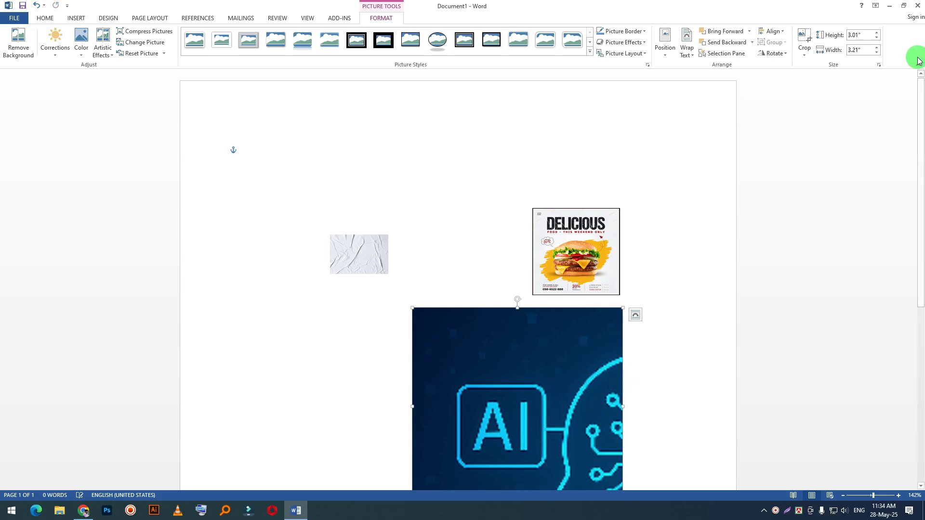
# Add the burger poster and crumpled paper to the selected AI picture and group all three
pyautogui.scroll(-2, 636, 251)
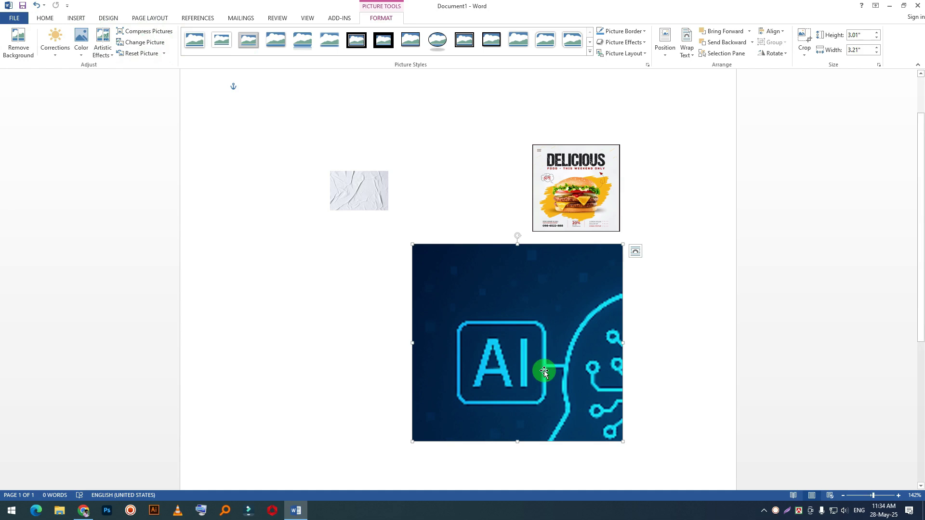
pyautogui.keyDown('ctrl'); pyautogui.click(589, 204); pyautogui.keyUp('ctrl')
pyautogui.keyDown('ctrl'); pyautogui.click(357, 198); pyautogui.keyUp('ctrl')
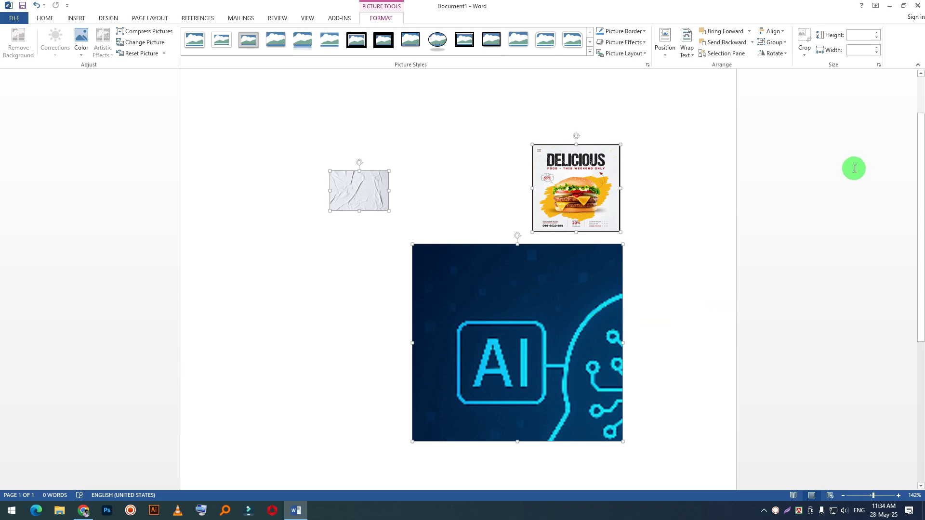
pyautogui.click(773, 42)
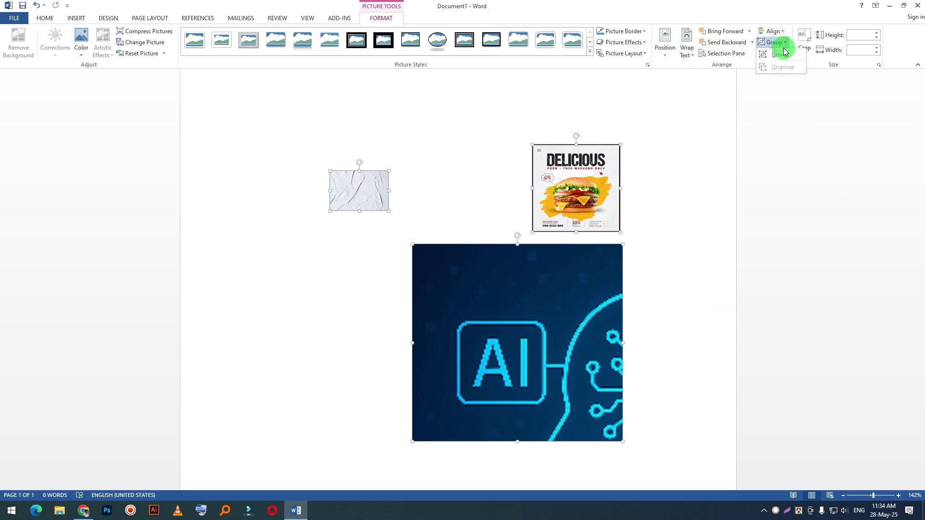
pyautogui.click(780, 57)
pyautogui.click(730, 217)
# Ungroup the burger poster, crumpled paper and AI pictures, and deselect them
pyautogui.click(522, 289)
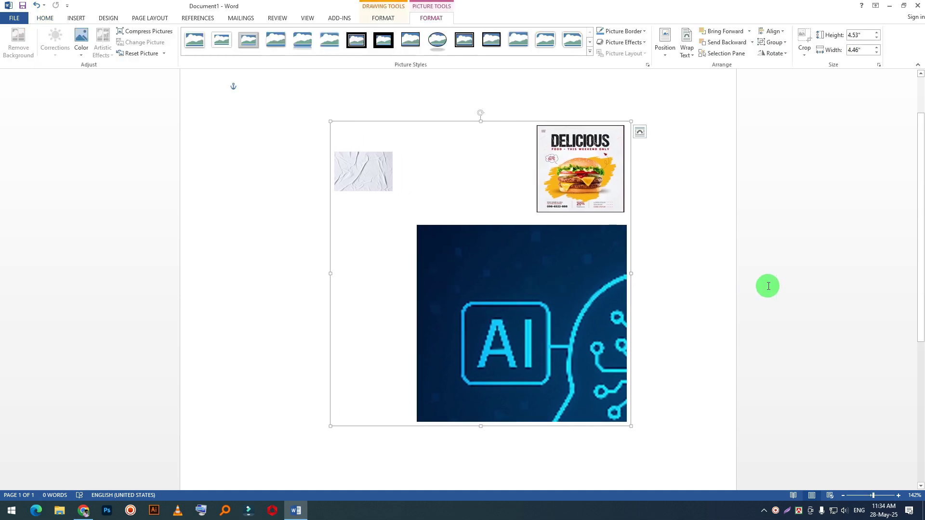
pyautogui.rightClick(571, 278)
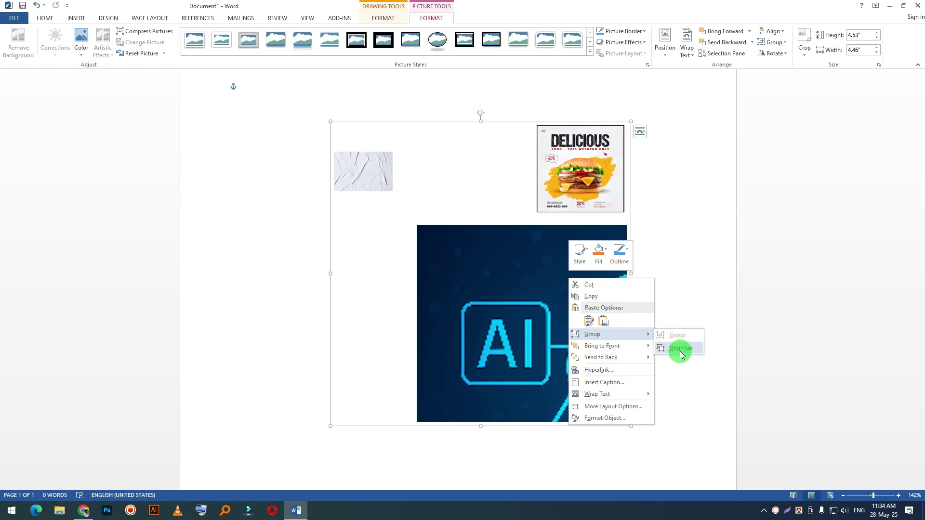
pyautogui.click(773, 42)
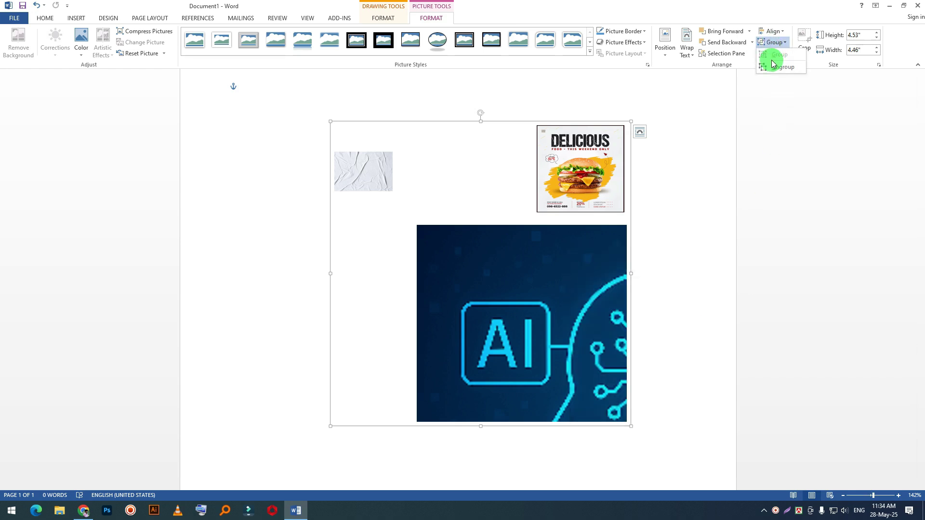
pyautogui.click(771, 65)
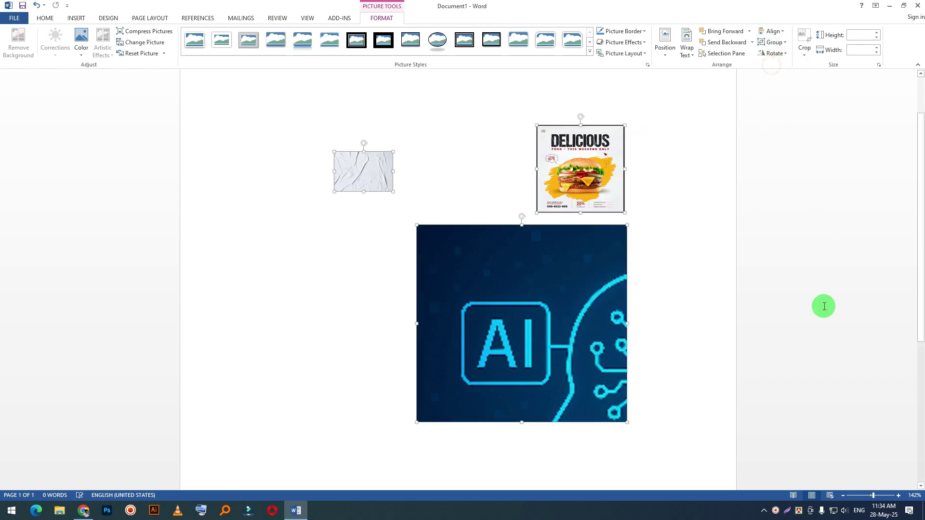
pyautogui.click(646, 251)
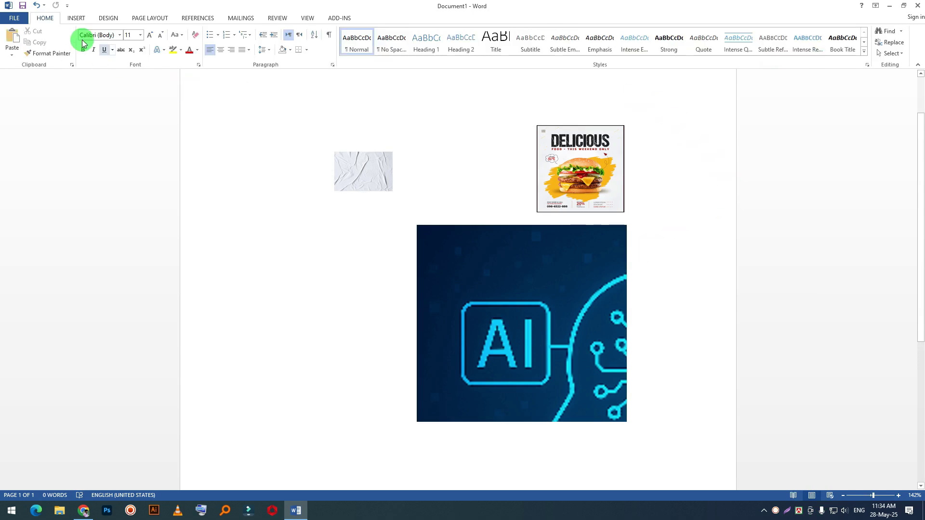
# Delete the AI, crumpled paper and burger poster pictures from the page
pyautogui.click(73, 18)
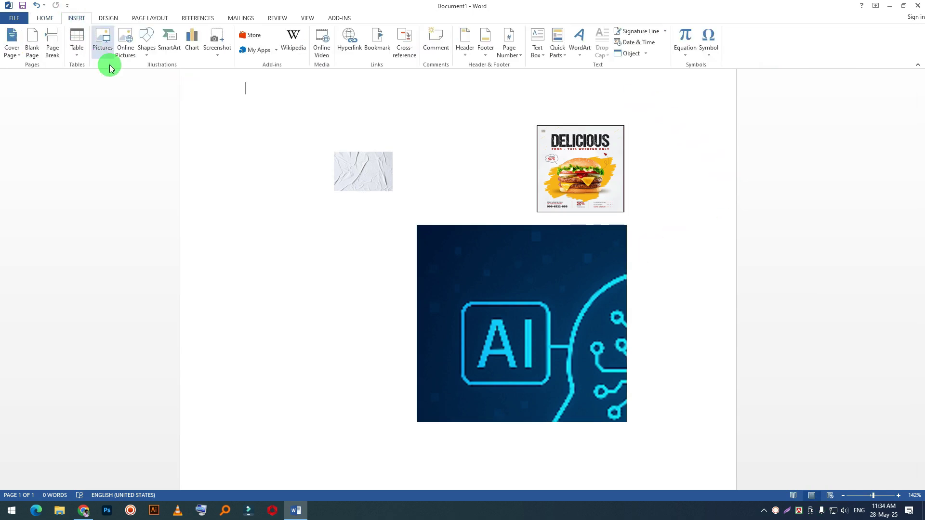
pyautogui.click(497, 273)
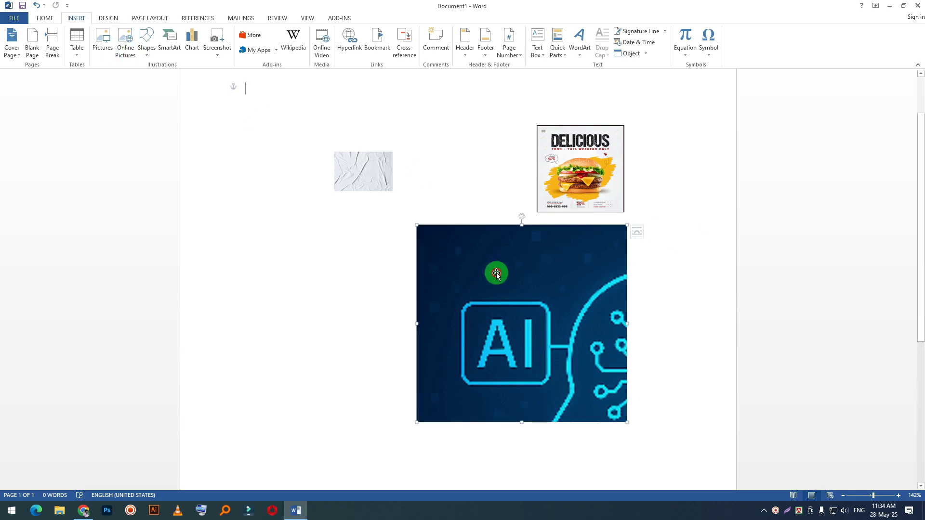
pyautogui.press('Delete')
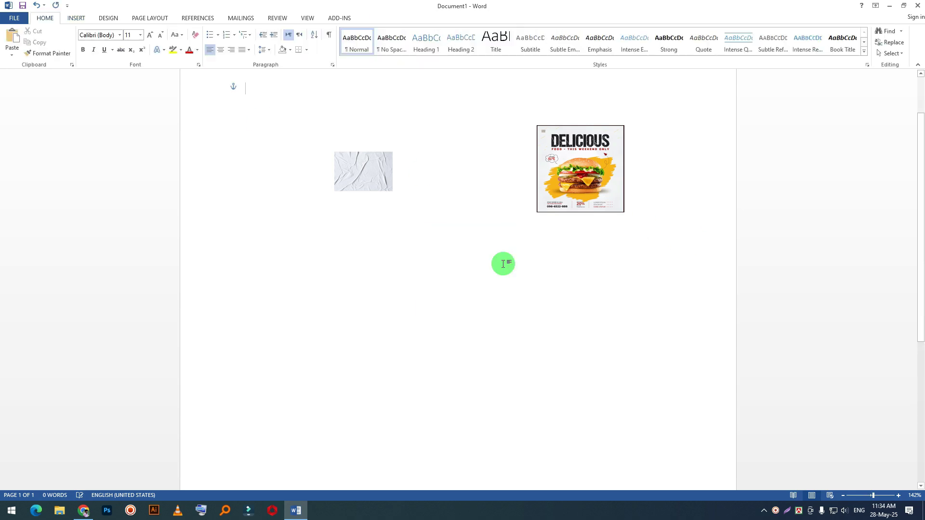
pyautogui.click(377, 178)
pyautogui.press('Delete')
pyautogui.press('Delete')
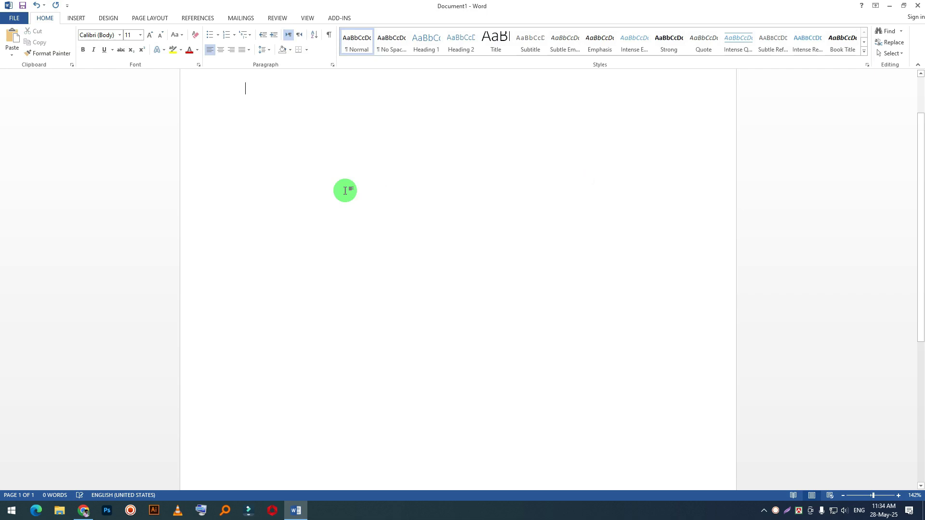
# Search Bing for "cat" online pictures, insert the tabby close-up, and delete it from the page
pyautogui.click(85, 18)
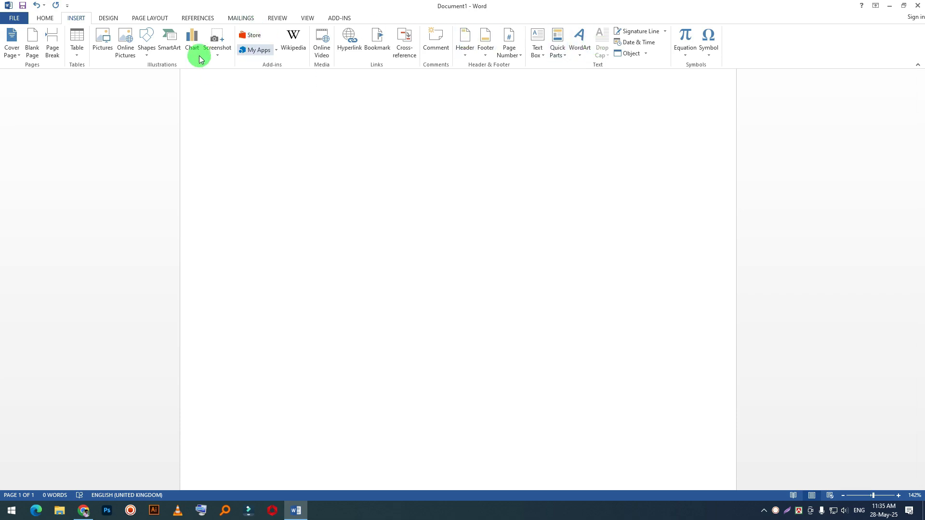
pyautogui.click(127, 46)
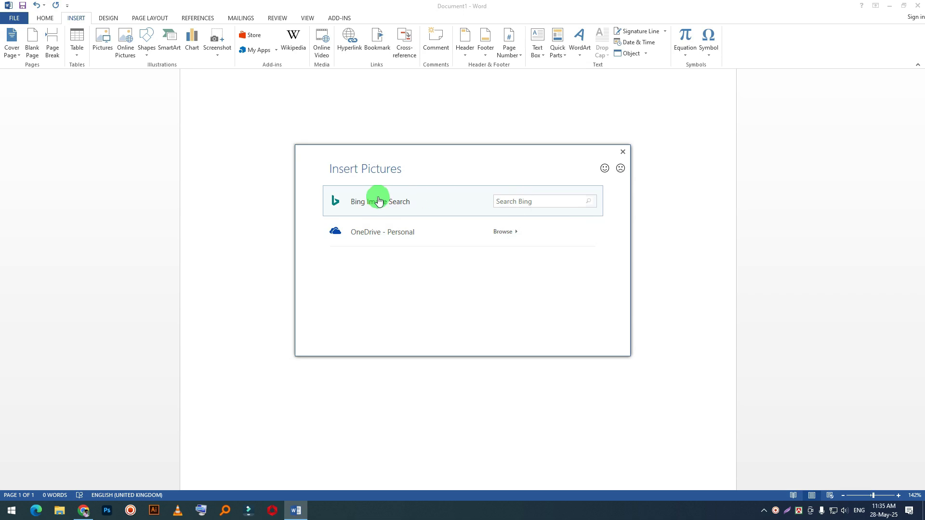
pyautogui.click(514, 198)
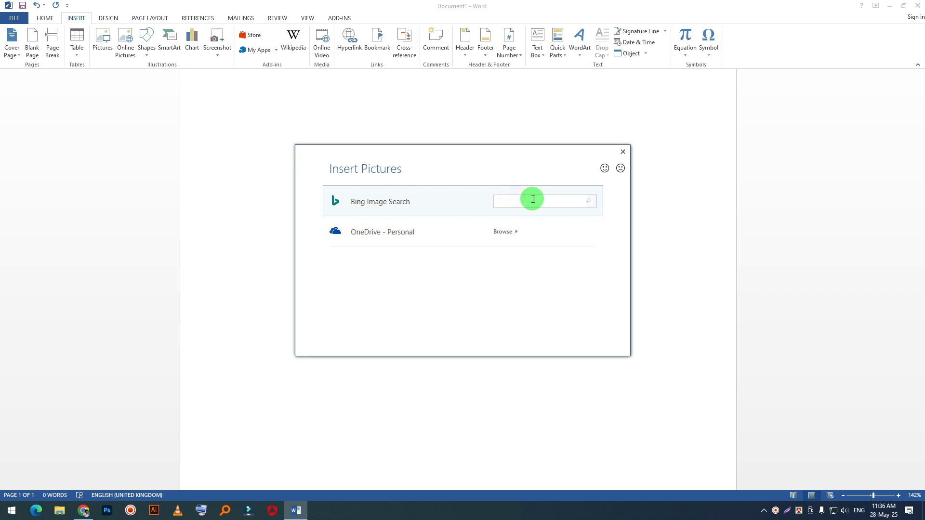
pyautogui.write('cat')
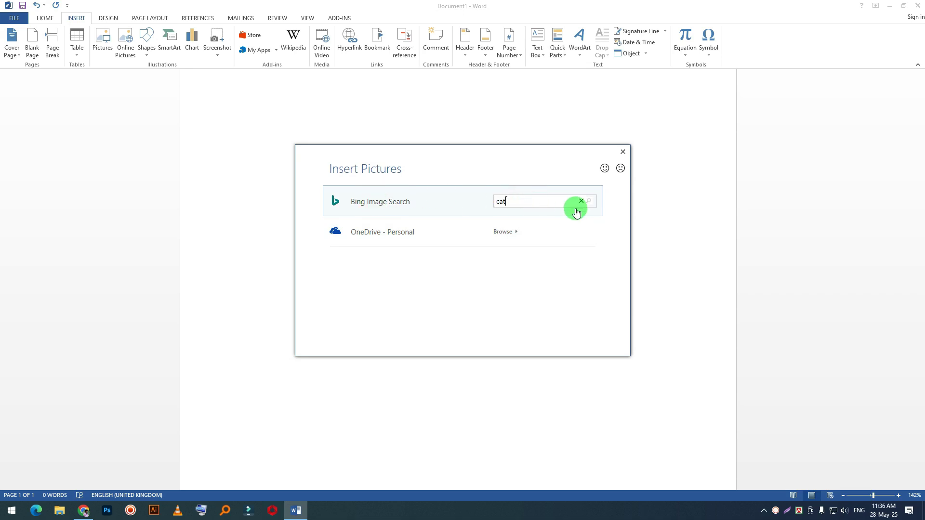
pyautogui.click(582, 205)
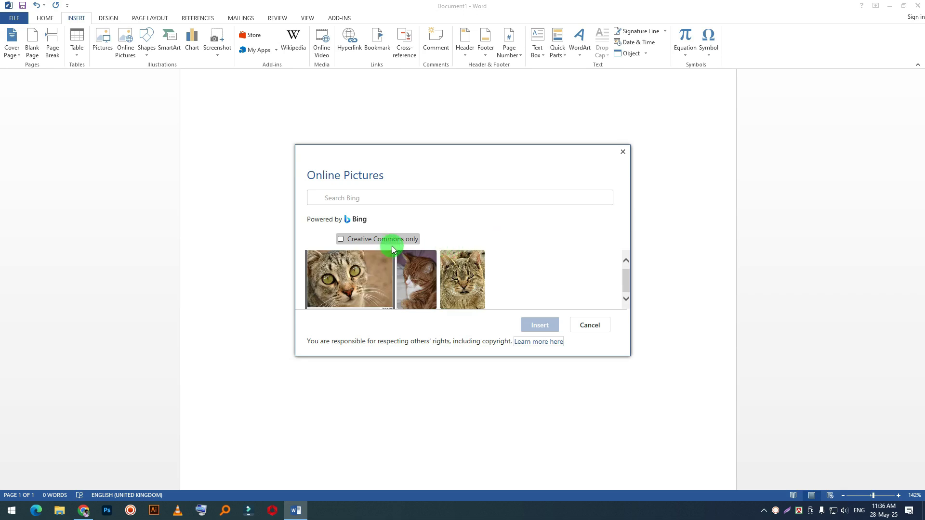
pyautogui.click(348, 267)
pyautogui.click(553, 335)
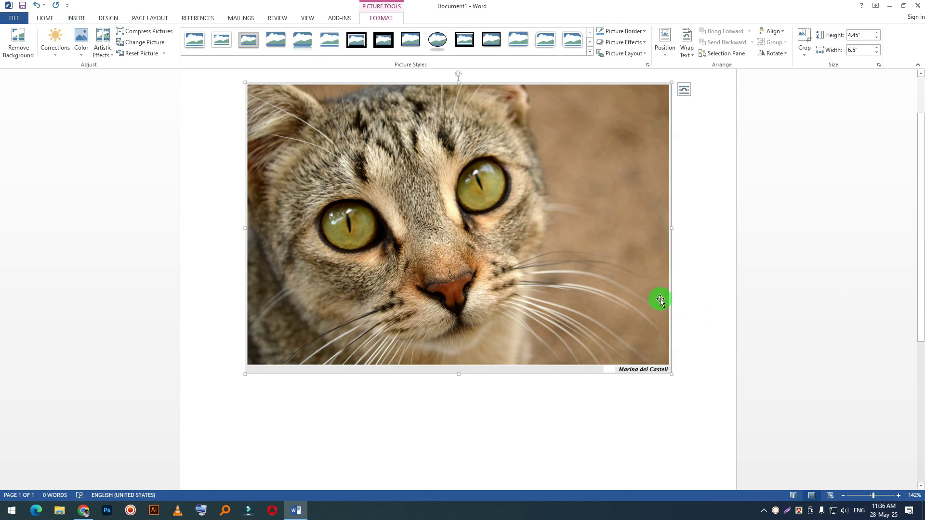
pyautogui.press('Delete')
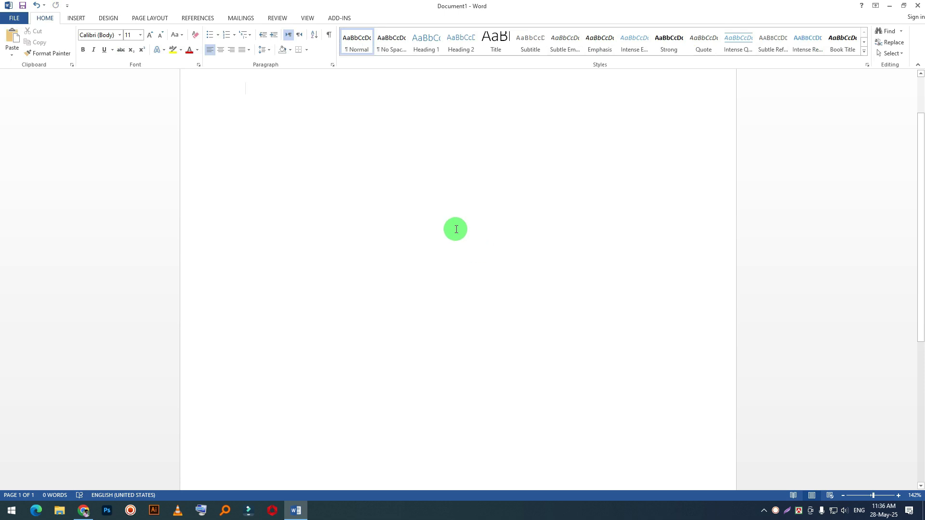
# Insert the tabby close-up from the Bing online picture search for "cat" and shrink it proportionally to about 1.83" high
pyautogui.click(82, 17)
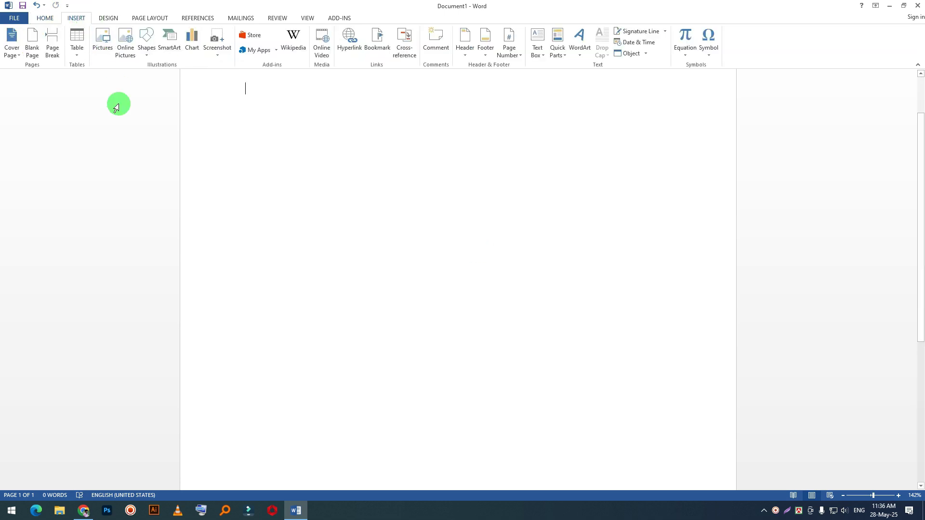
pyautogui.click(127, 48)
pyautogui.click(521, 198)
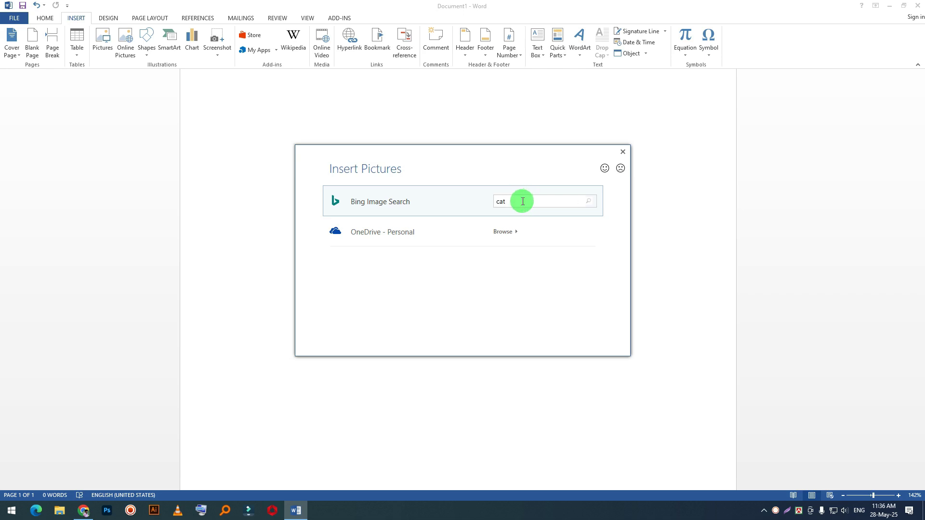
pyautogui.press('Return')
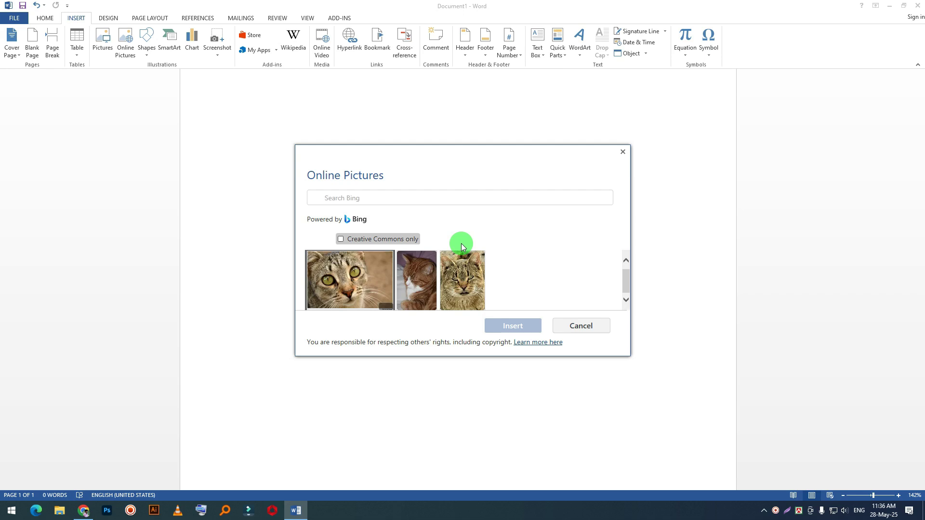
pyautogui.click(339, 282)
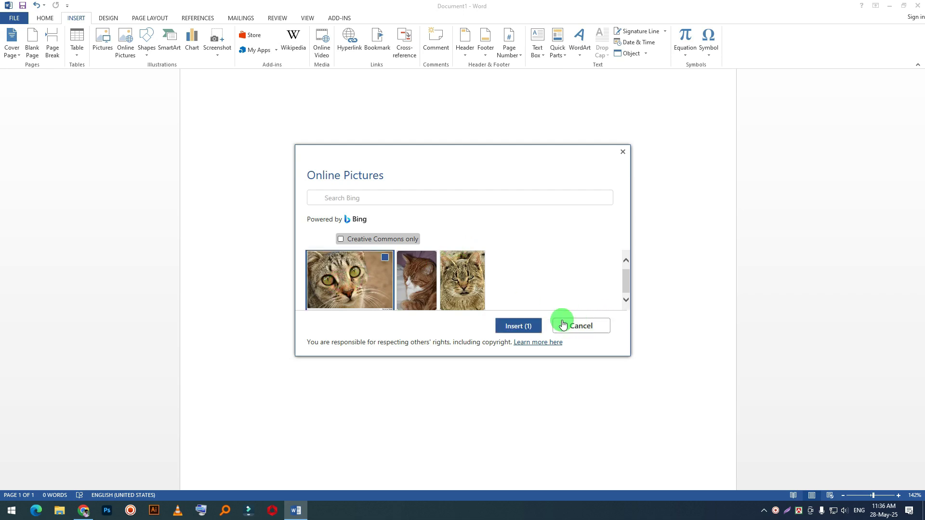
pyautogui.click(511, 327)
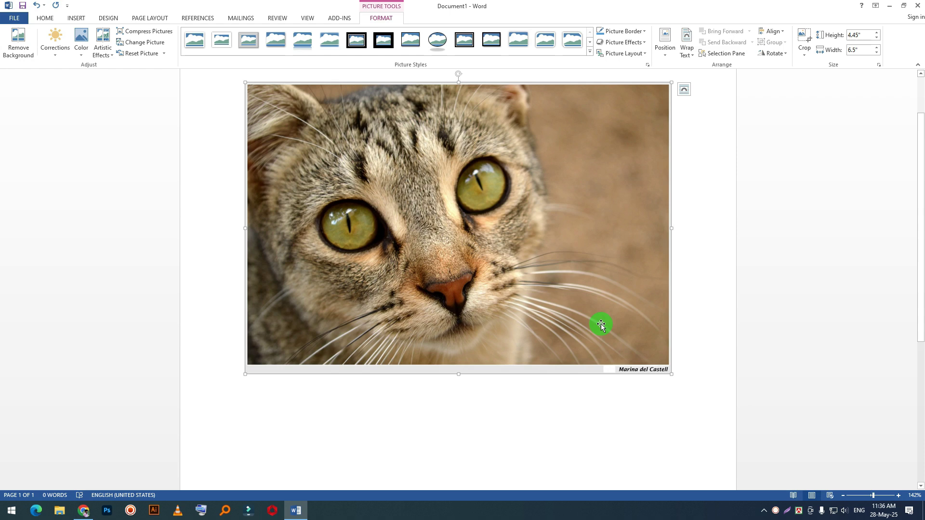
pyautogui.scroll(1, 648, 382)
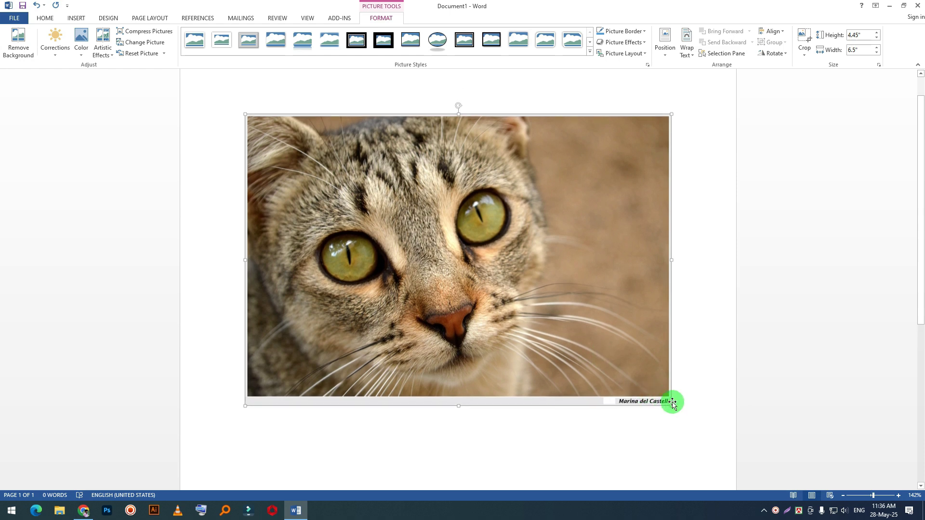
pyautogui.moveTo(671, 405); pyautogui.dragTo(420, 234)
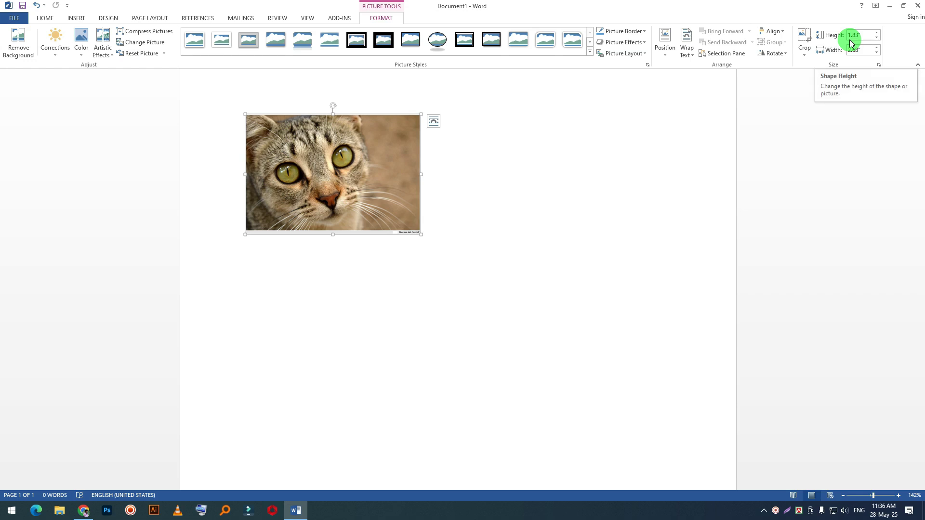
# Show the desktop, switch to Google Chrome and search Google for "man pic"
pyautogui.rightClick(774, 515)
pyautogui.click(817, 408)
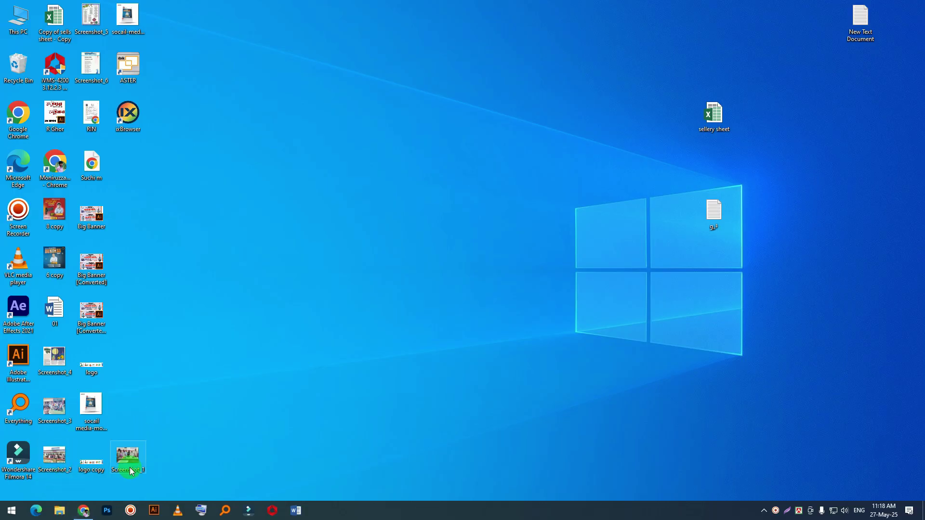
pyautogui.click(83, 510)
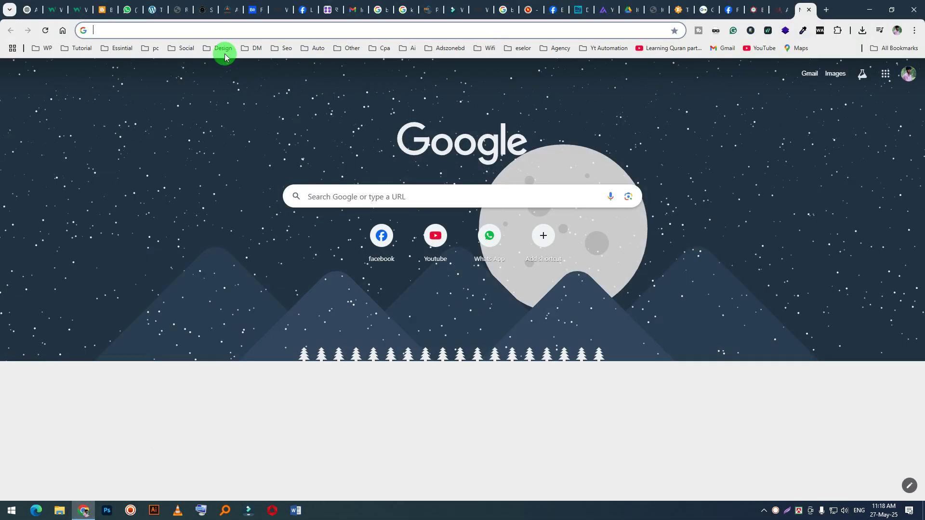
pyautogui.click(172, 31)
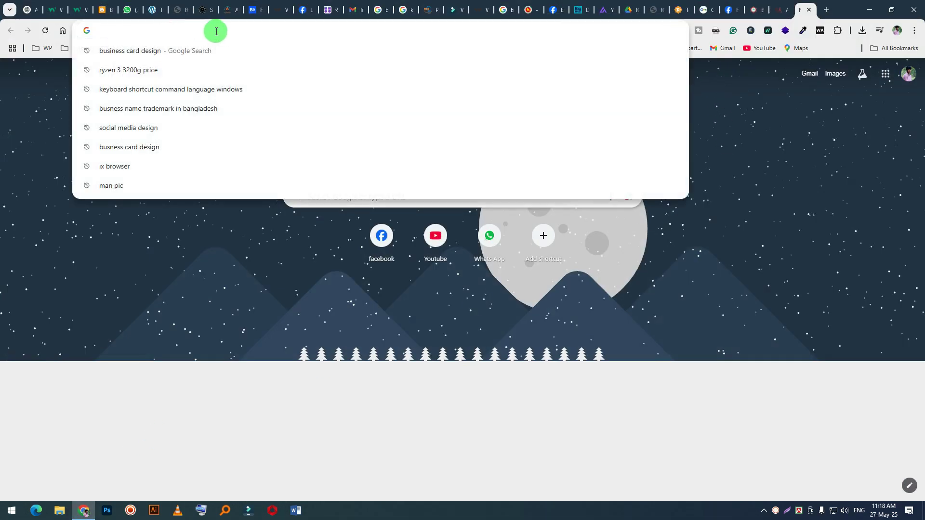
pyautogui.write('man')
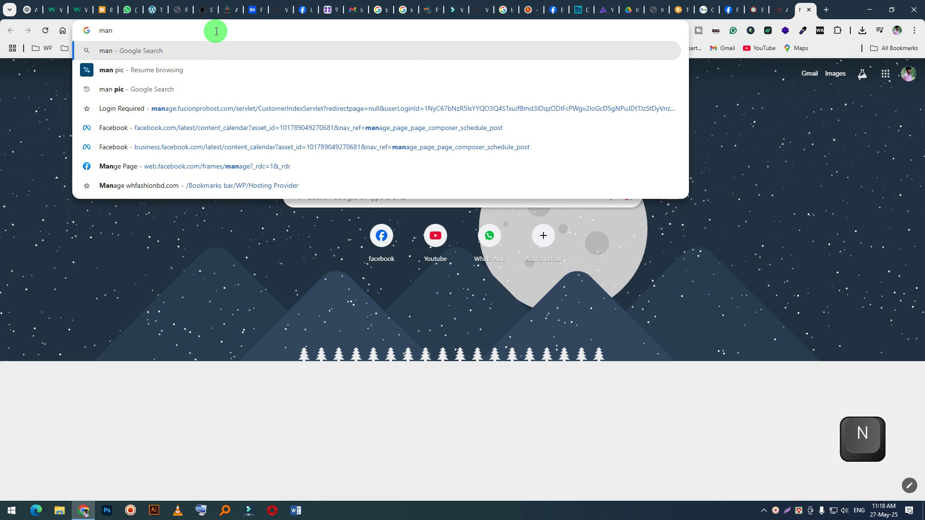
pyautogui.write(' pic')
pyautogui.press('Return')
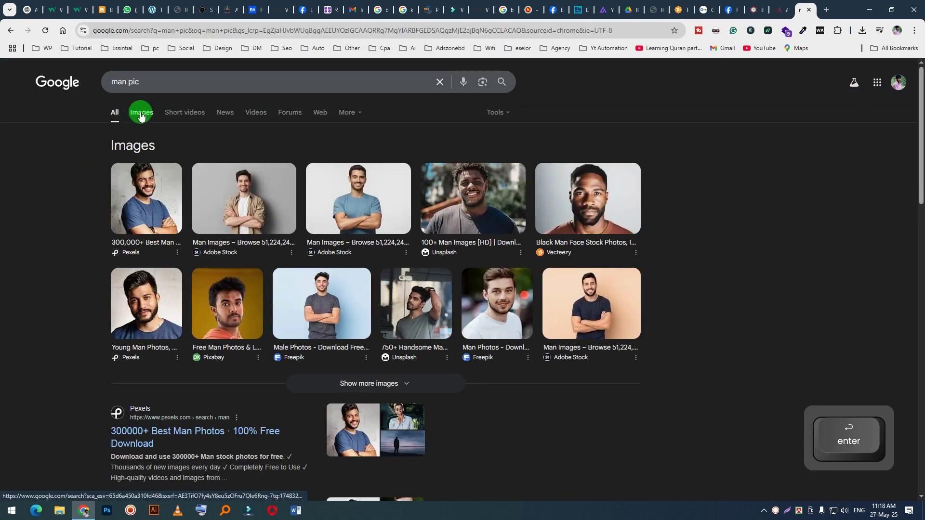
# Display the image results for "man pic" and filter them to Large size
pyautogui.click(141, 117)
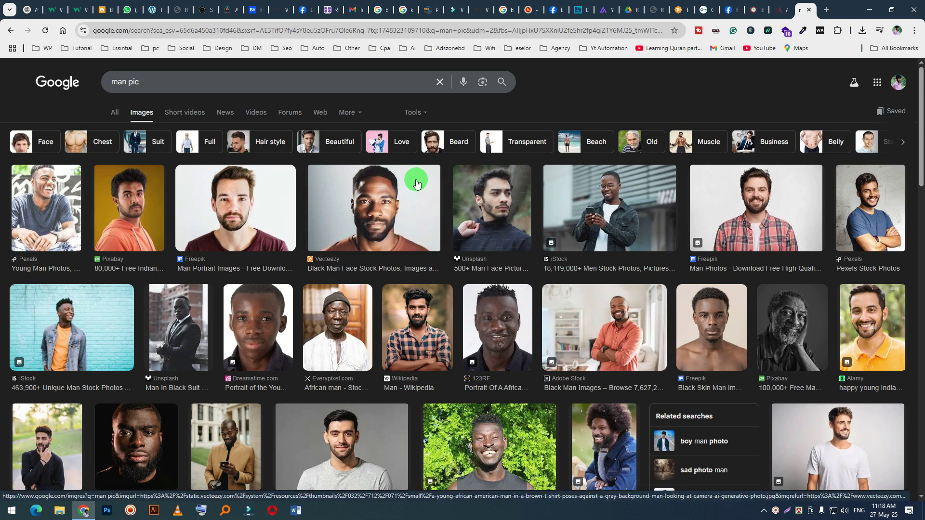
pyautogui.click(419, 114)
pyautogui.click(121, 173)
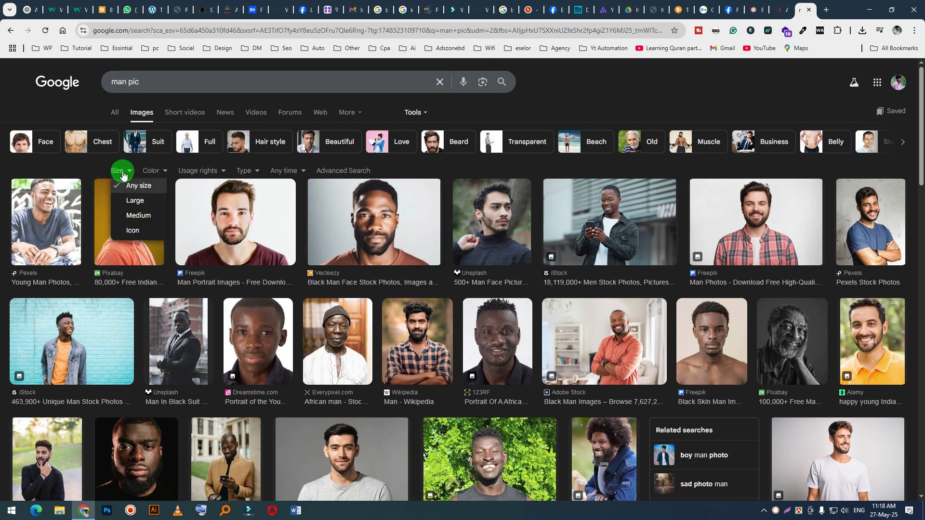
pyautogui.click(137, 198)
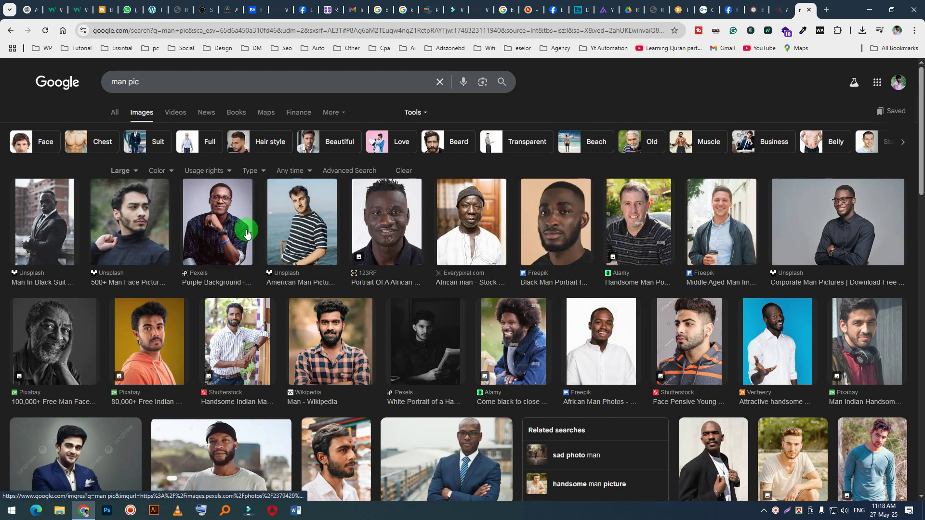
# Open the Pexels photo of the smiling man against a purple background as an image in a new tab
pyautogui.click(227, 236)
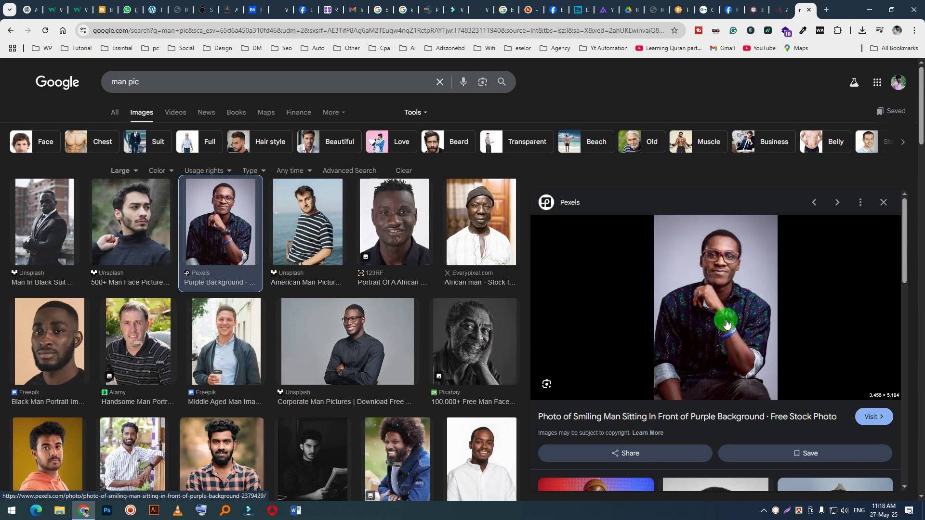
pyautogui.rightClick(698, 264)
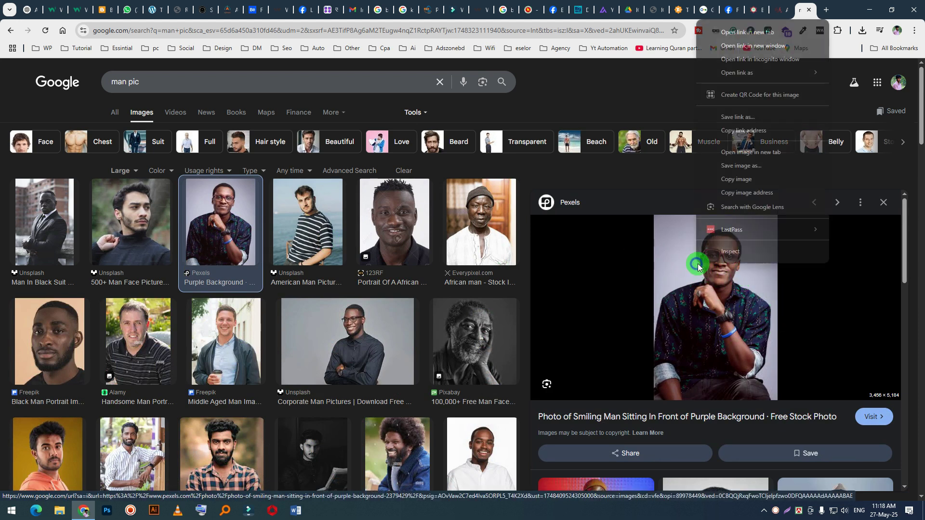
pyautogui.click(741, 153)
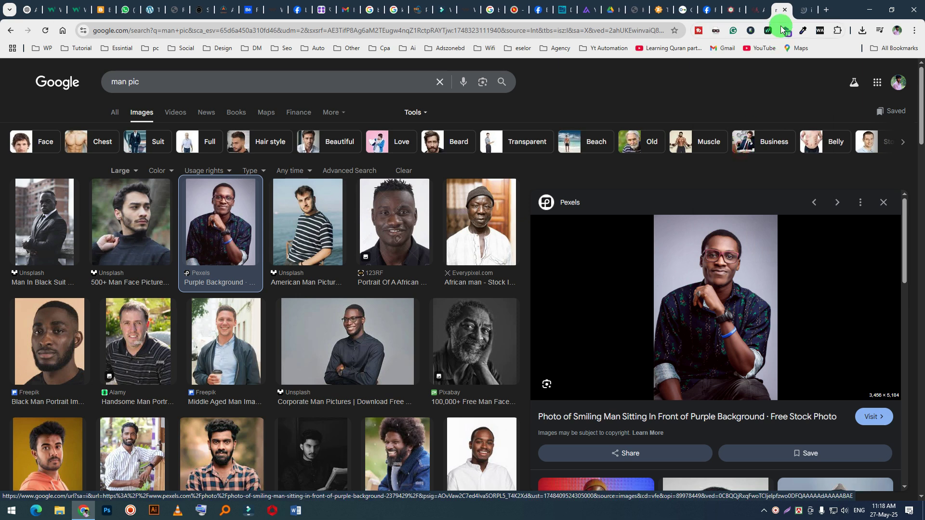
pyautogui.click(804, 10)
# Save the full-size photo of the smiling man to the Downloads folder as the JPEG pexels-photo-2379429
pyautogui.click(484, 185)
pyautogui.click(479, 173)
pyautogui.rightClick(437, 191)
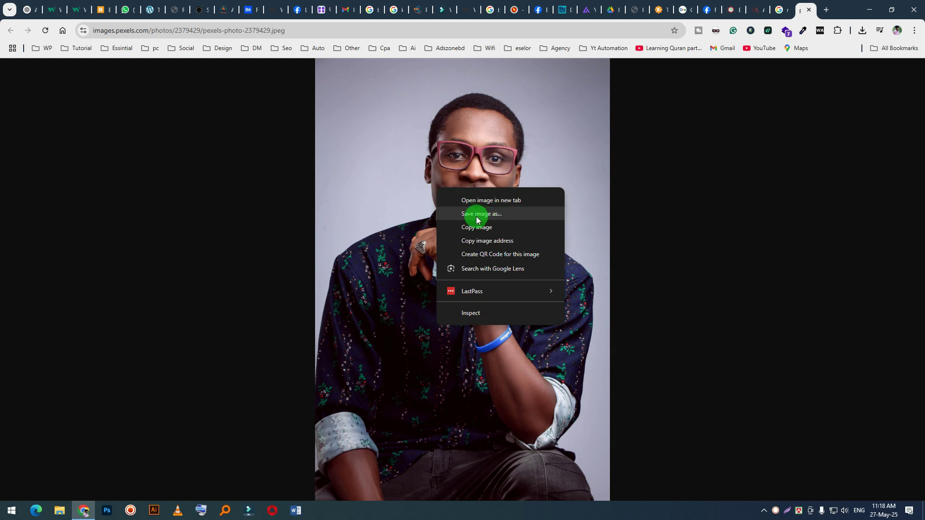
pyautogui.click(491, 217)
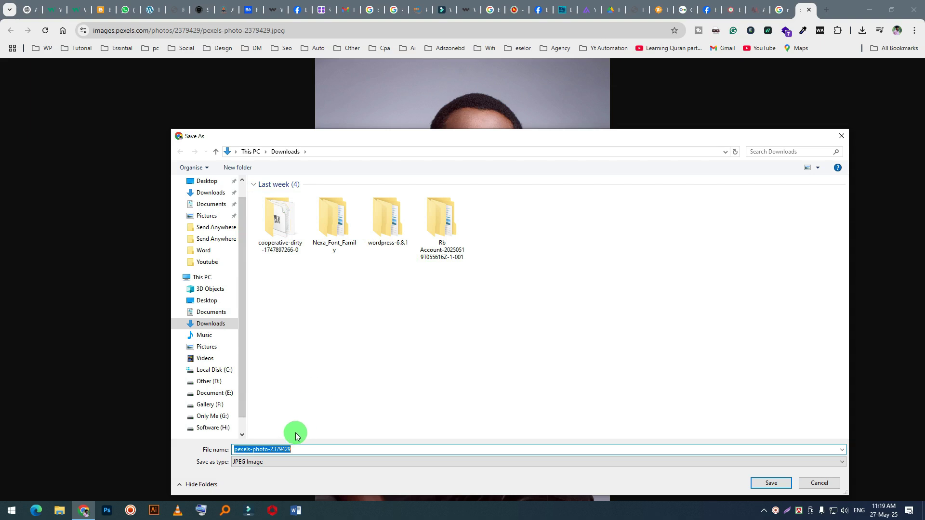
pyautogui.click(771, 484)
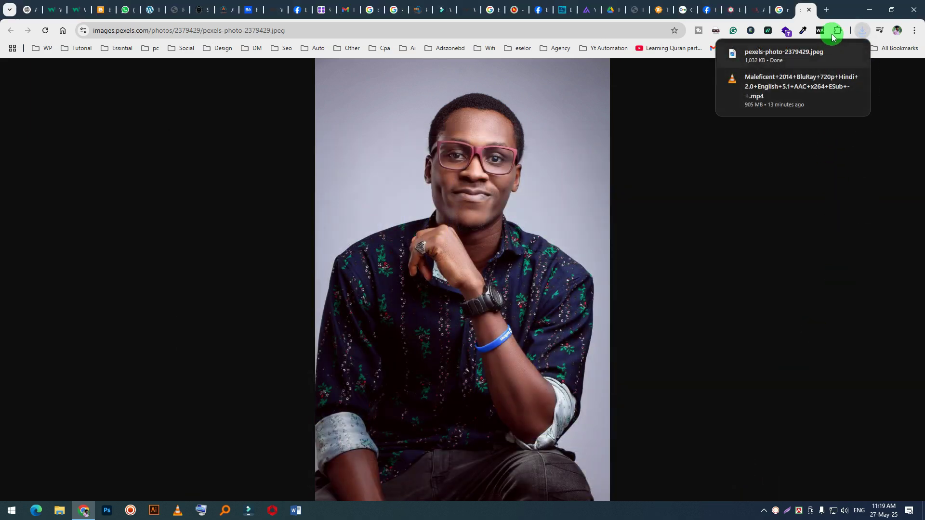
# Search Google for "bg remove" in a new tab and open the remove.bg website
pyautogui.click(826, 10)
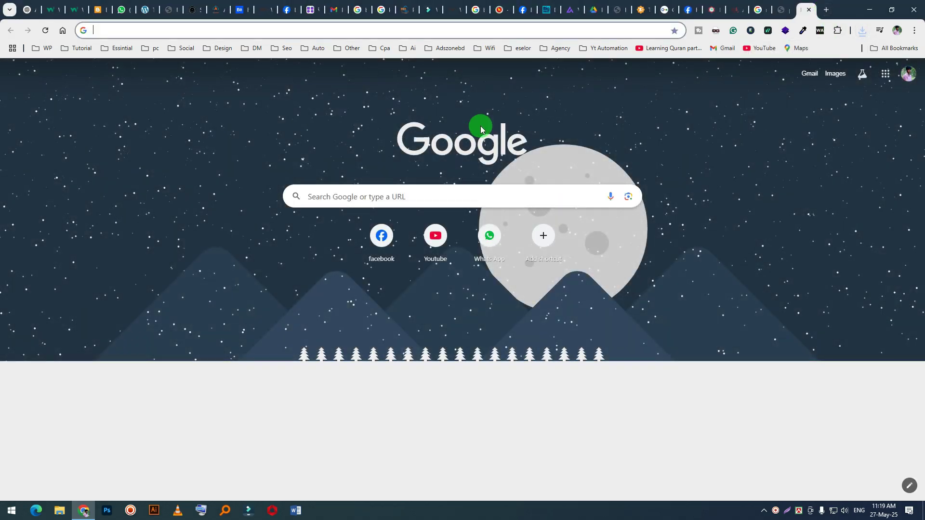
pyautogui.write('bg')
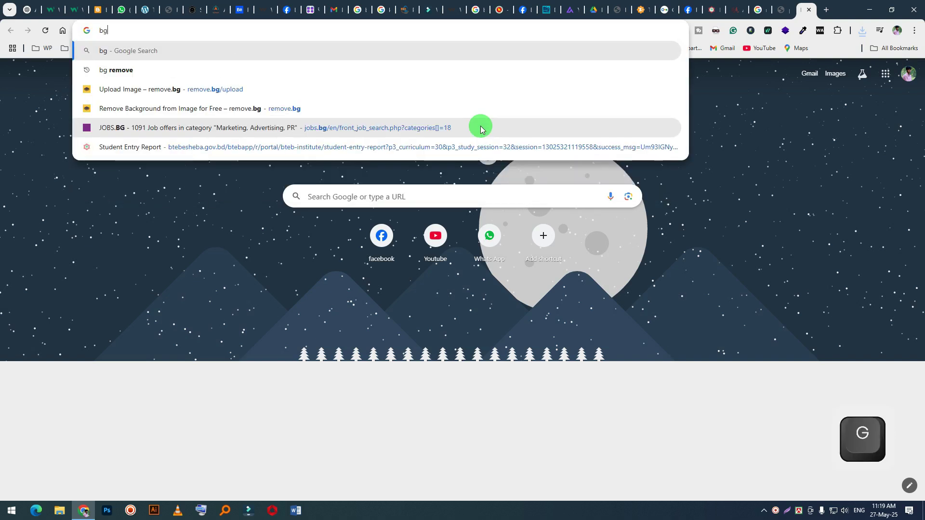
pyautogui.press('Down')
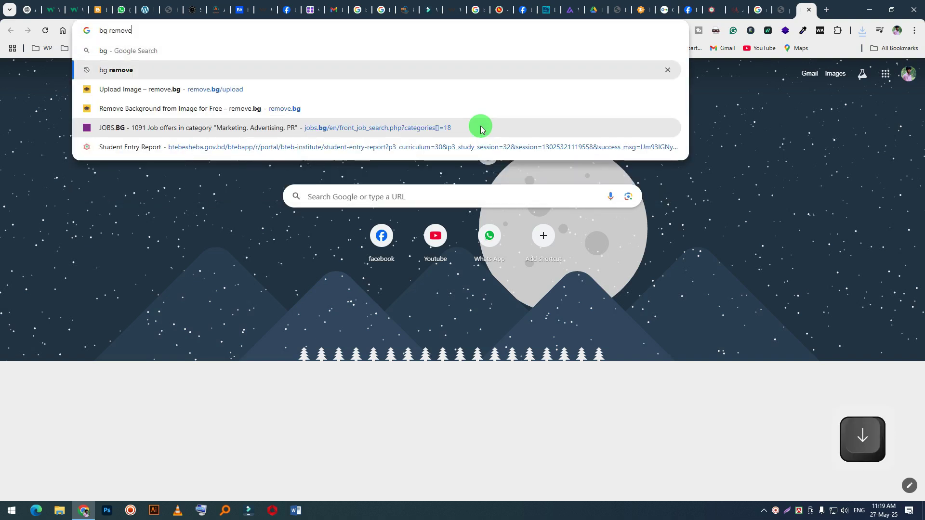
pyautogui.press('Return')
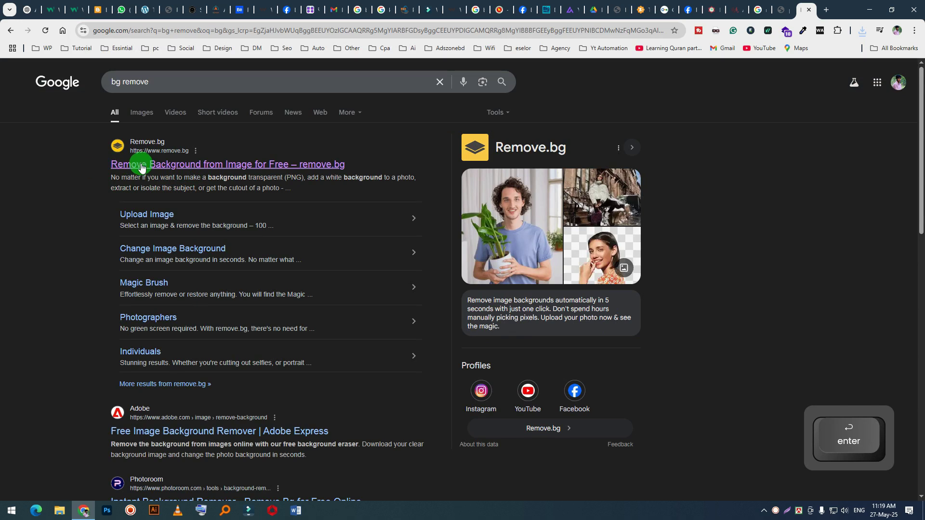
pyautogui.click(235, 166)
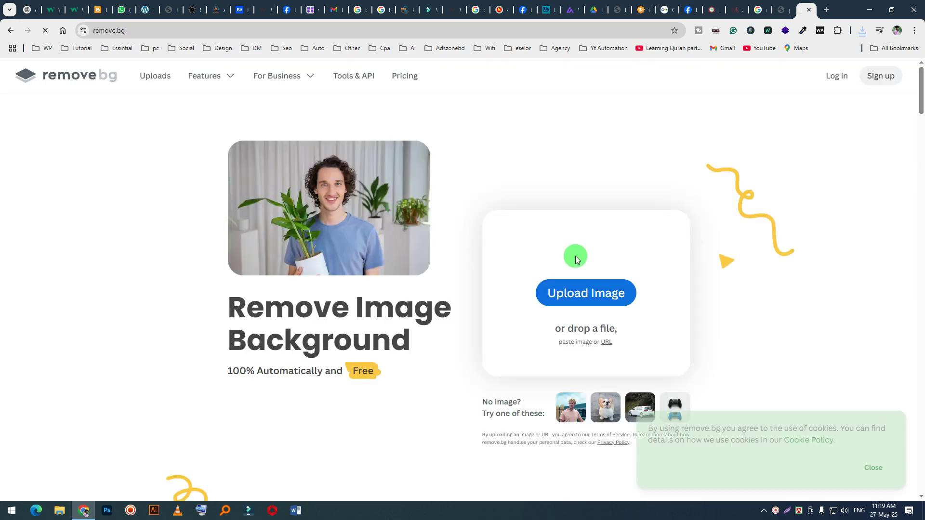
# Upload pexels-photo-2379429 from the Downloads folder to remove.bg and dismiss the cookie notice
pyautogui.click(578, 291)
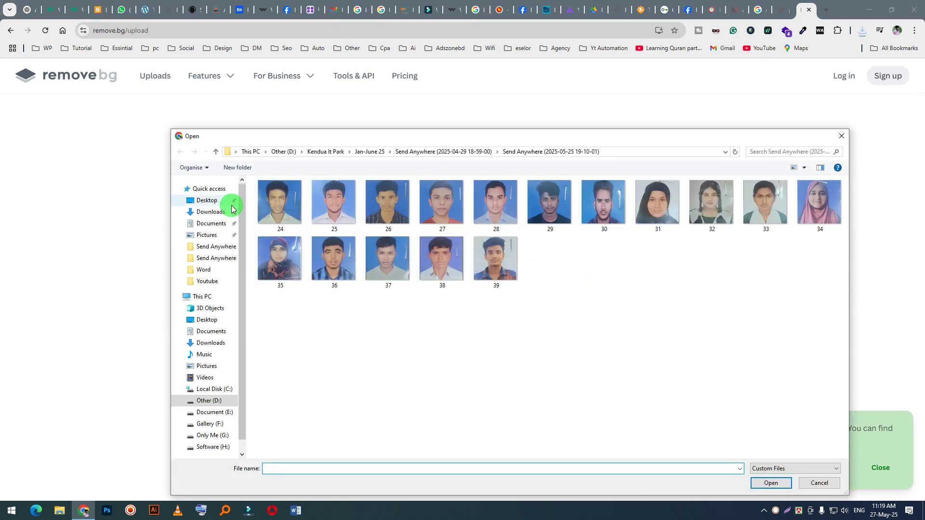
pyautogui.click(204, 214)
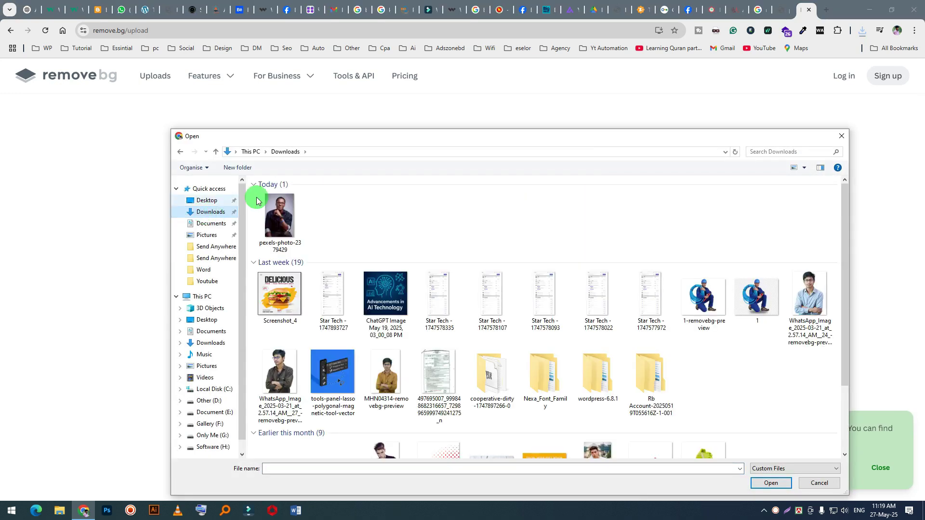
pyautogui.click(279, 217)
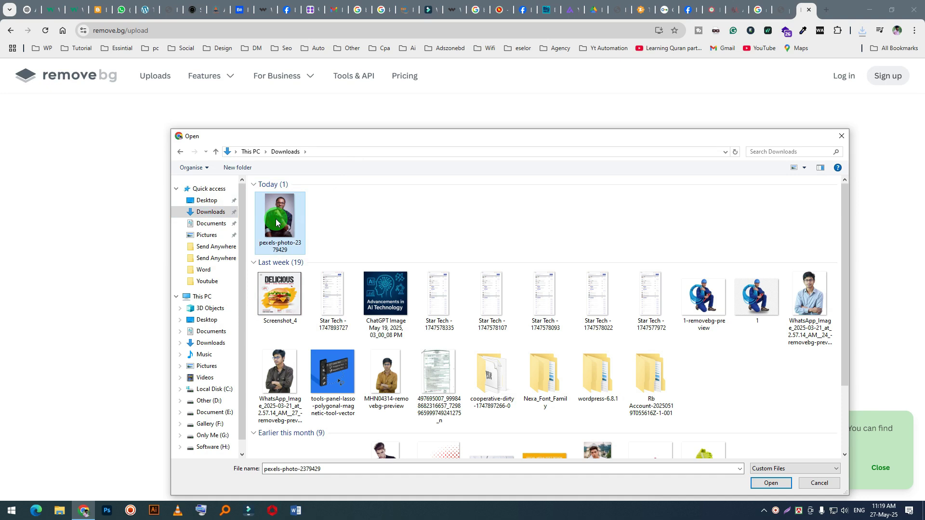
pyautogui.click(772, 483)
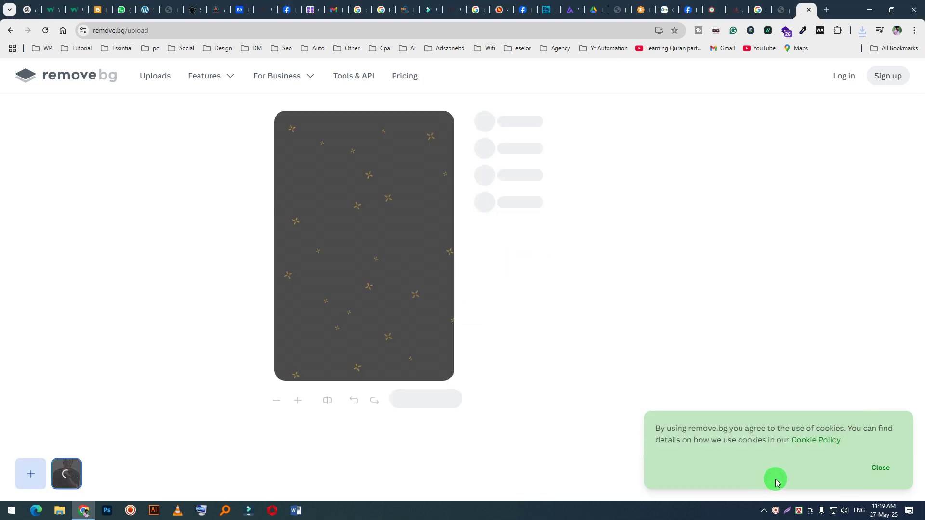
pyautogui.click(881, 468)
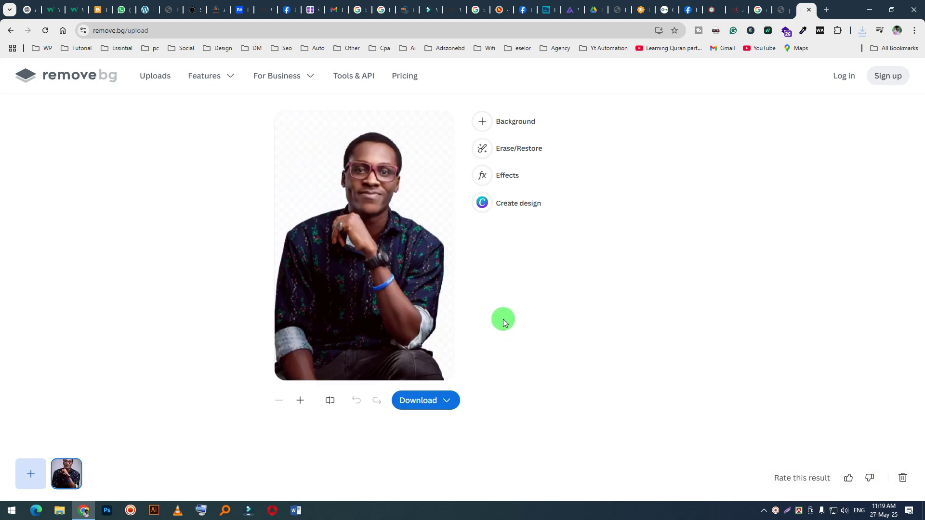
# Download the free 408 x 612 preview of the cutout and view the file from the Downloads folder
pyautogui.click(427, 401)
pyautogui.click(438, 340)
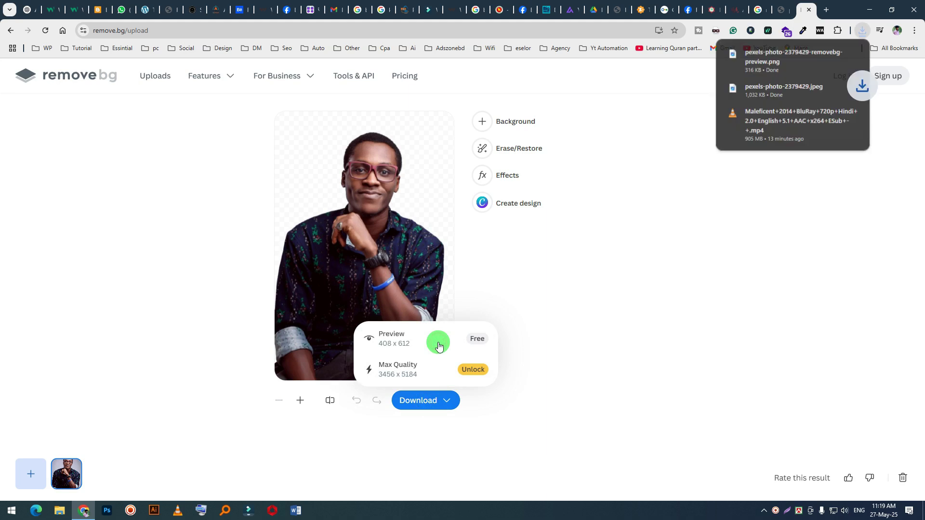
pyautogui.click(836, 54)
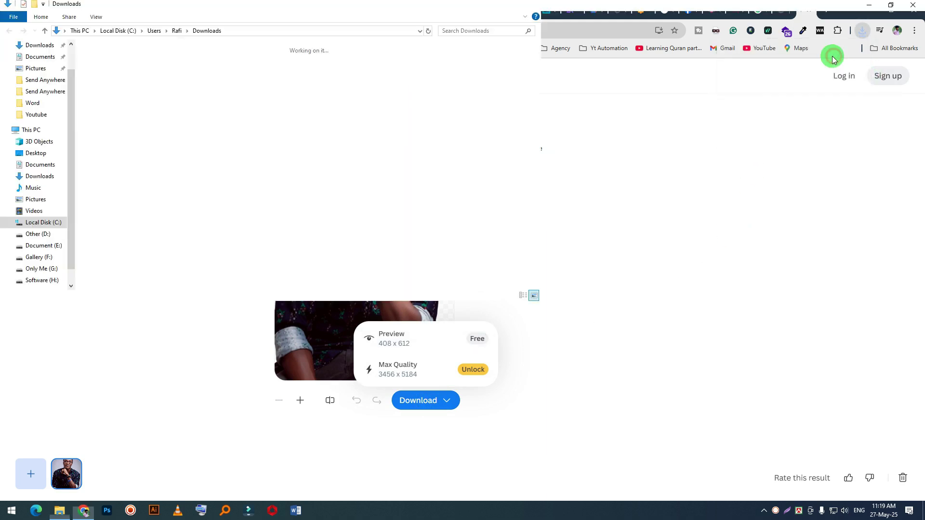
pyautogui.doubleClick(106, 105)
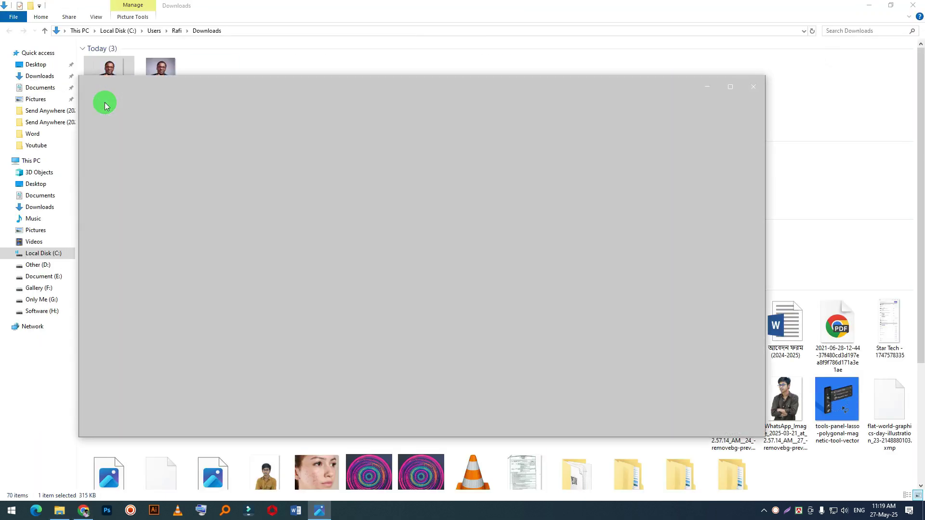
pyautogui.scroll(5, 443, 226)
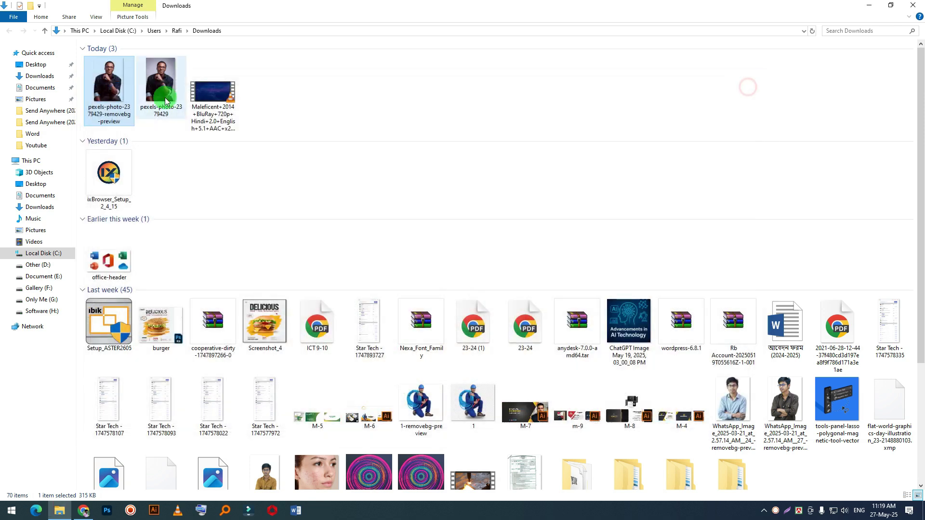
pyautogui.click(753, 86)
# Switch to Word, create a blank document and insert the original pexels-photo-2379429 picture from Downloads
pyautogui.click(296, 511)
pyautogui.click(223, 159)
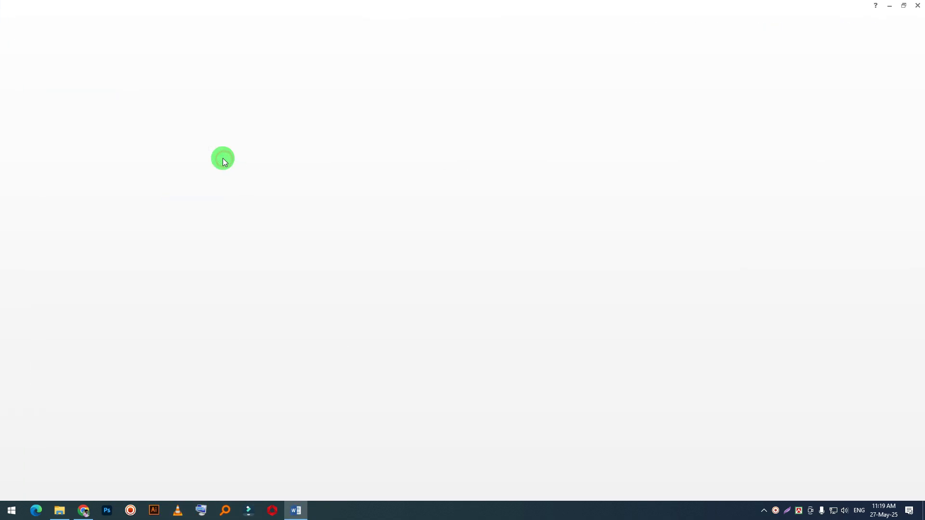
pyautogui.click(76, 18)
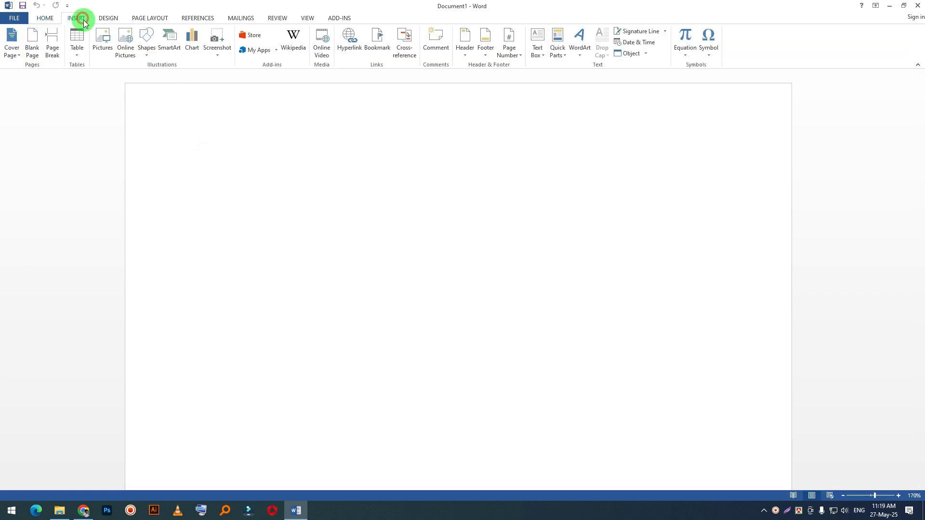
pyautogui.click(102, 43)
pyautogui.click(308, 176)
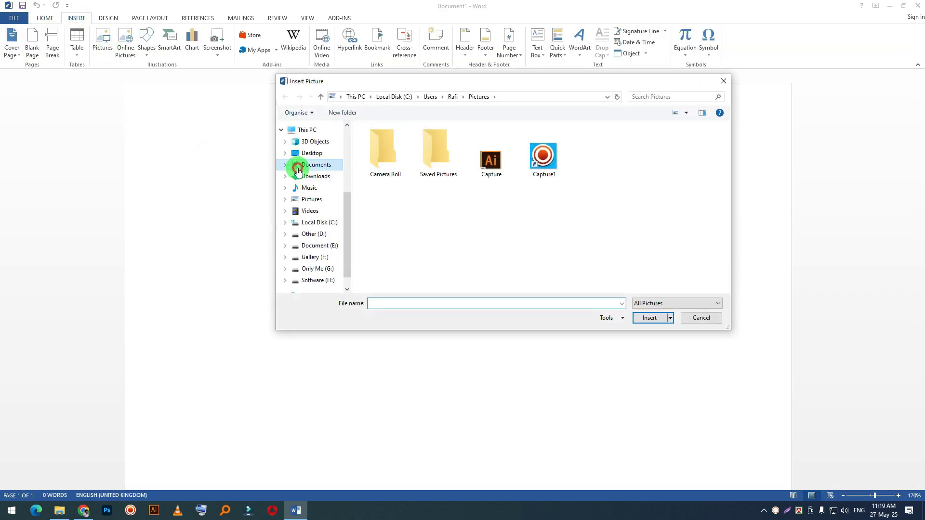
pyautogui.click(460, 184)
pyautogui.click(650, 318)
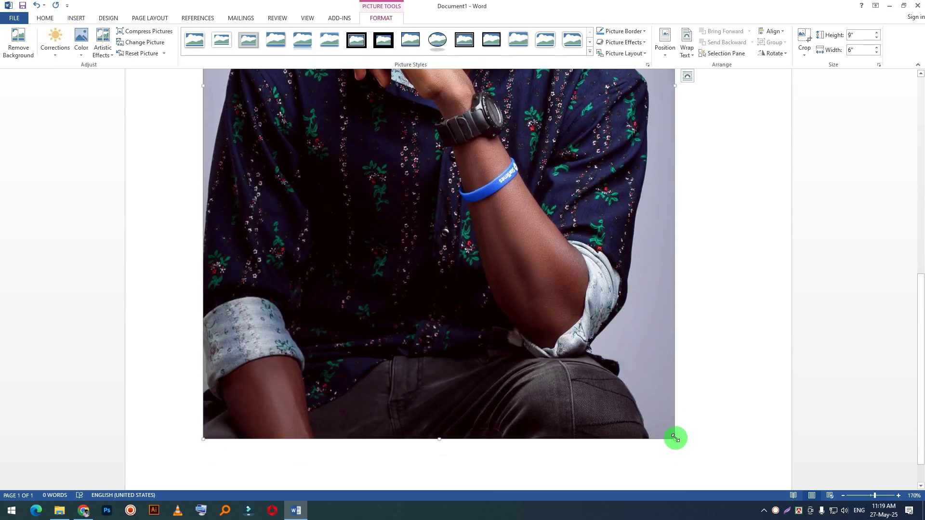
# Shrink the inserted photo proportionally to about 3.51" high and 2.34" wide
pyautogui.moveTo(675, 438); pyautogui.dragTo(423, 241)
pyautogui.scroll(5, 490, 327)
pyautogui.scroll(-3, 490, 328)
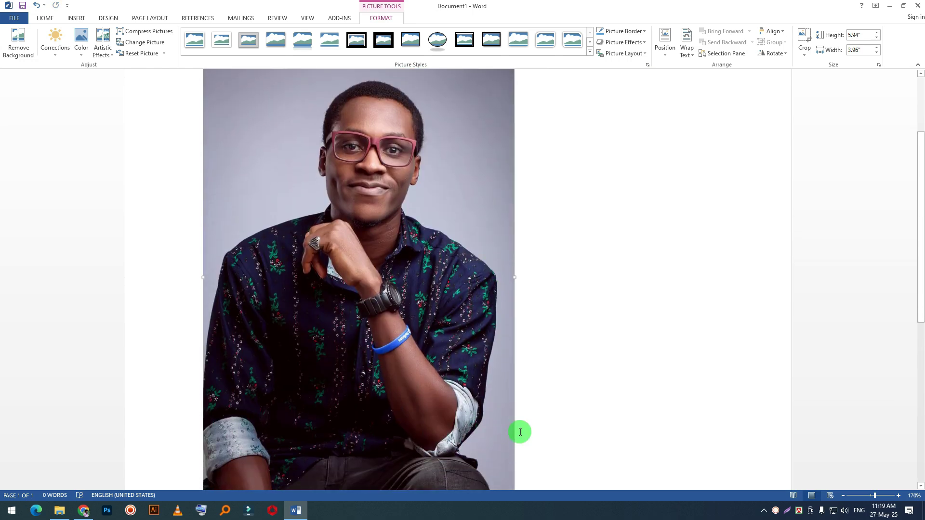
pyautogui.moveTo(514, 471); pyautogui.dragTo(364, 280)
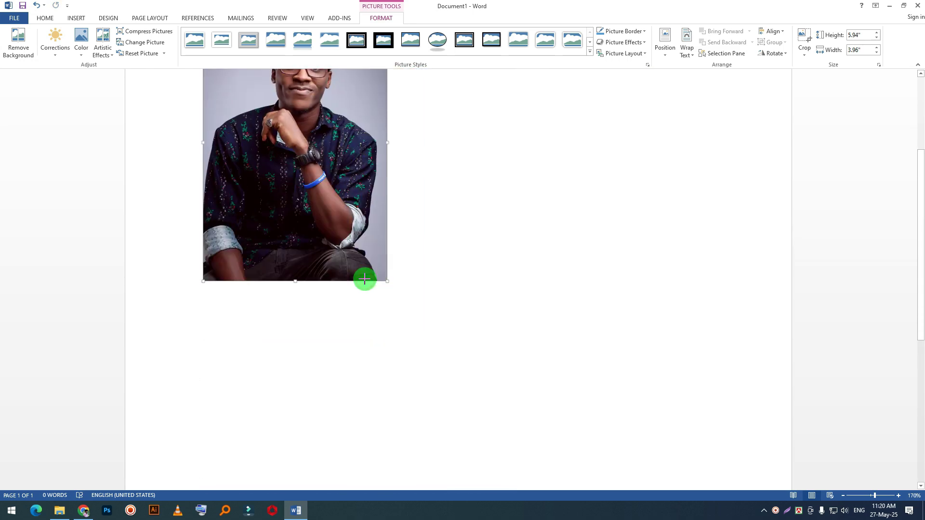
pyautogui.scroll(3, 364, 278)
# Start Remove Background on the photo and extend the selection frame to the picture's left edge
pyautogui.click(28, 56)
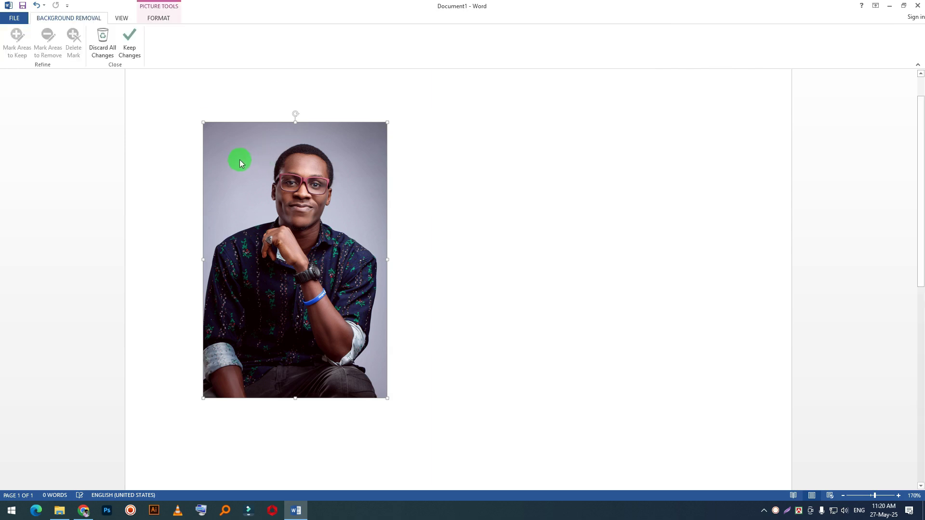
pyautogui.click(51, 52)
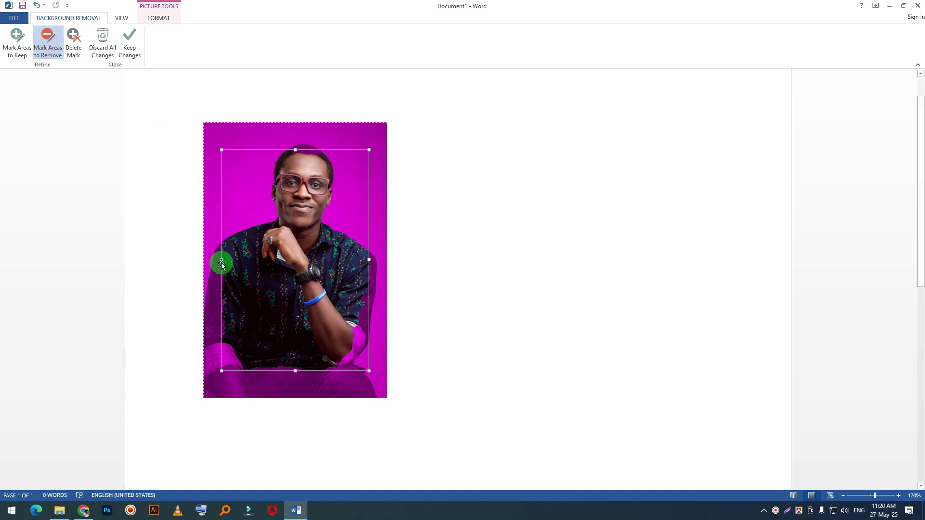
pyautogui.moveTo(222, 261); pyautogui.dragTo(205, 266)
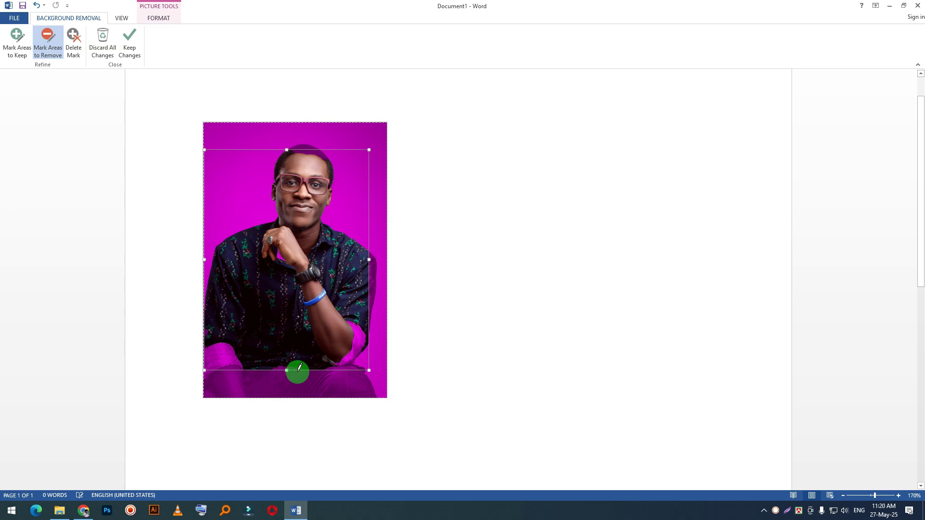
# Extend the background removal frame to the picture's bottom, near its right edge and above the head, and keep the changes
pyautogui.moveTo(287, 369); pyautogui.dragTo(286, 398)
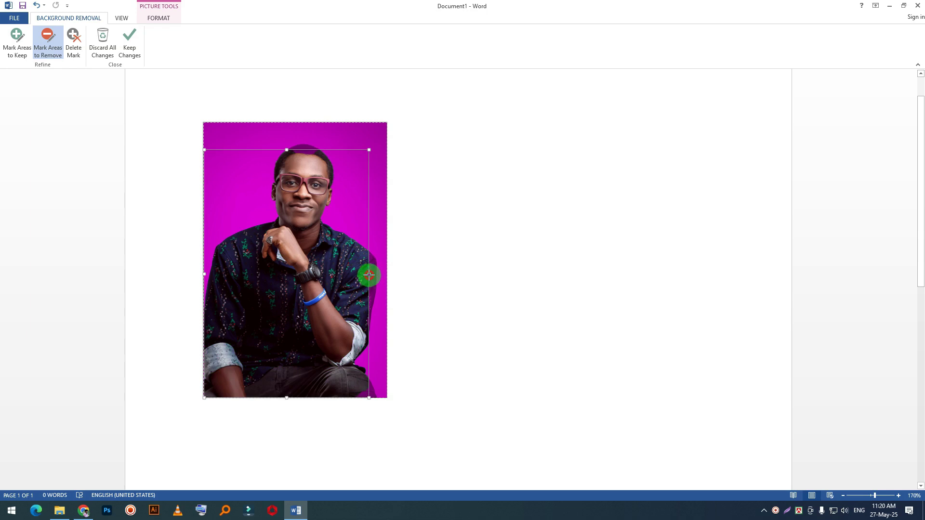
pyautogui.moveTo(369, 275); pyautogui.dragTo(383, 277)
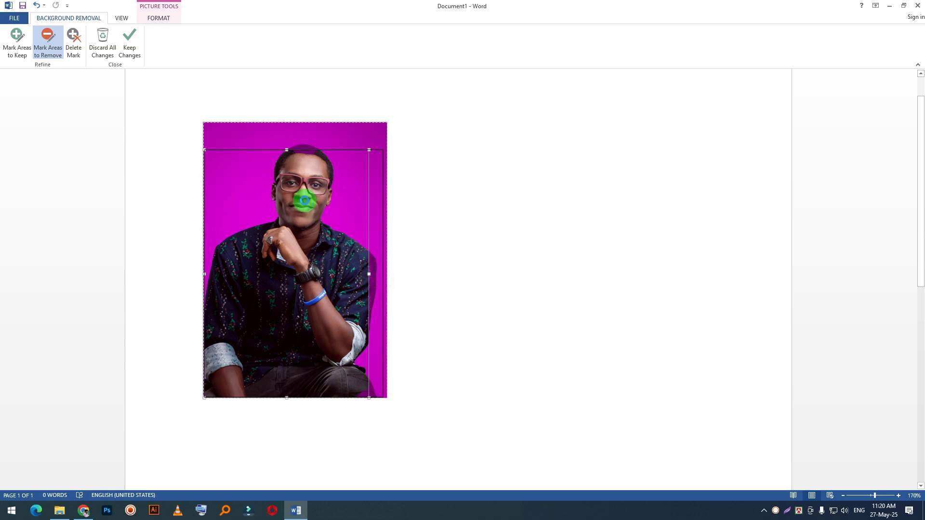
pyautogui.moveTo(294, 149); pyautogui.dragTo(292, 138)
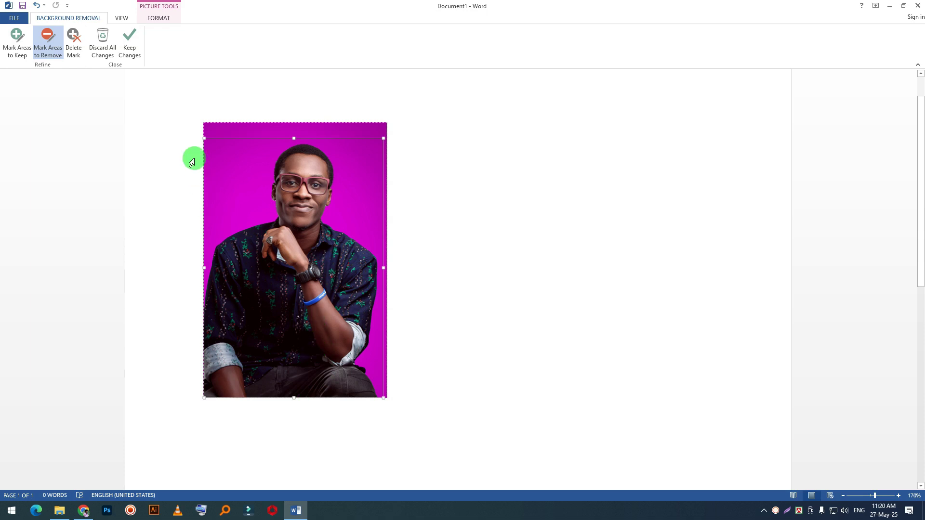
pyautogui.click(129, 40)
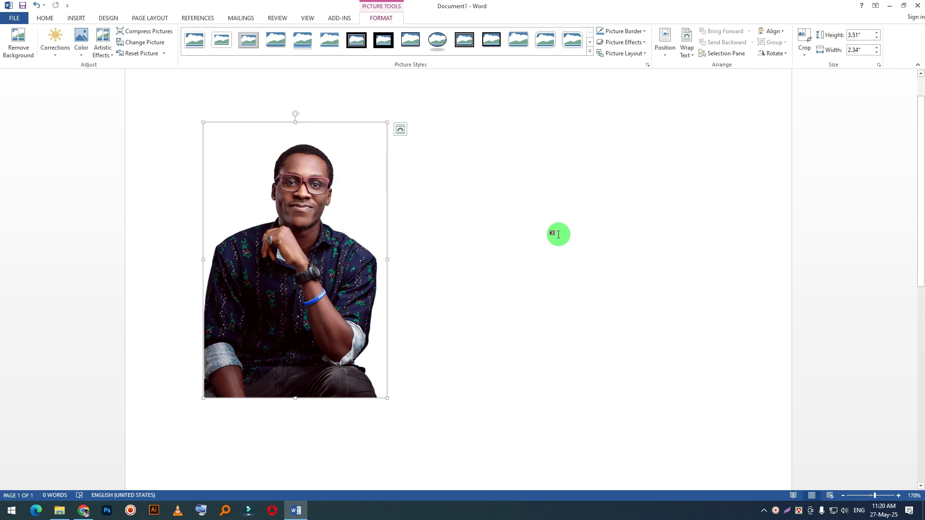
# Undo the applied background removal and the frame adjustments at the top, right and bottom of the photo
pyautogui.hotkey('ctrl', 'z')
pyautogui.hotkey('ctrl', 'z')
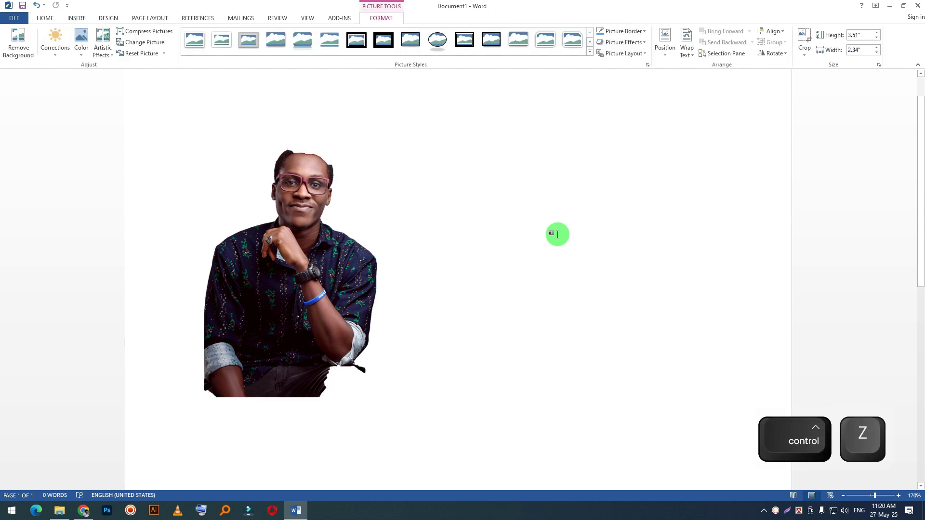
pyautogui.hotkey('ctrl', 'z')
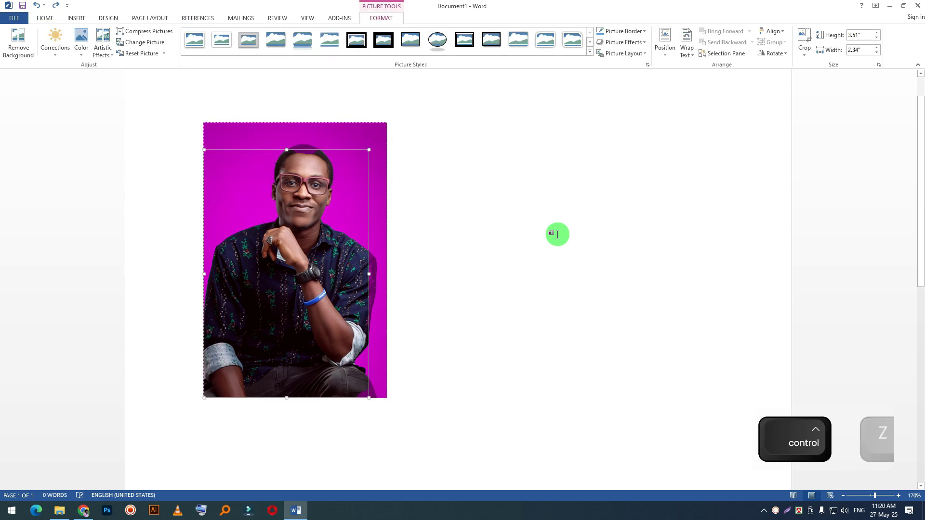
pyautogui.hotkey('ctrl', 'z')
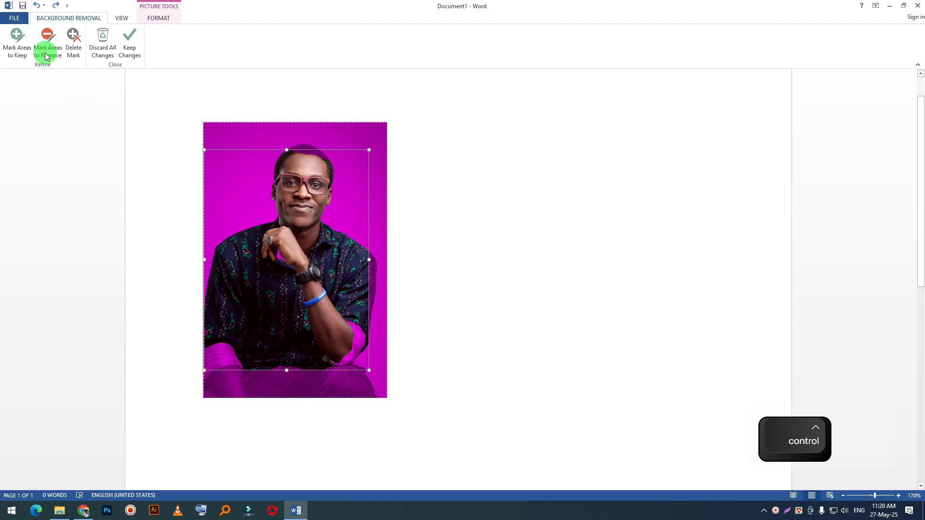
# Mark the top of the hair, the trousers and the shirt sleeve's right edge as areas to keep, and apply the background removal
pyautogui.click(22, 50)
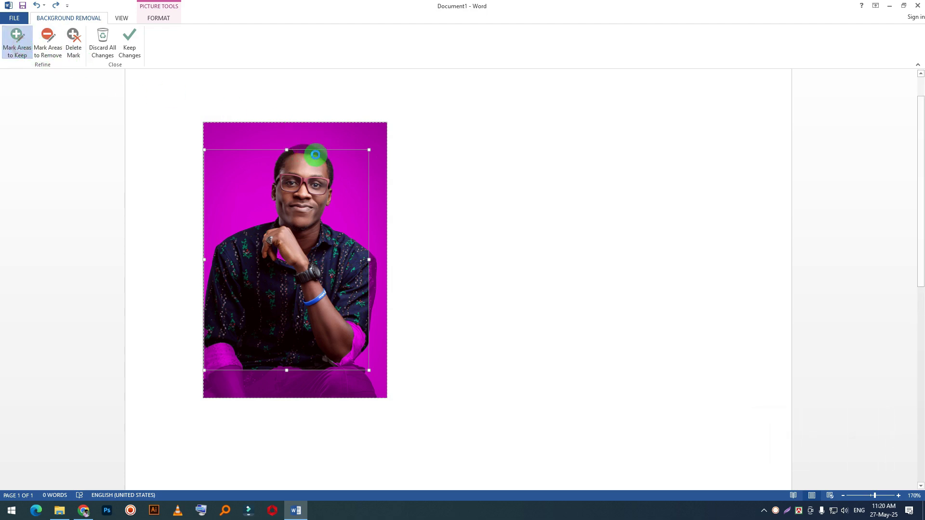
pyautogui.click(304, 147)
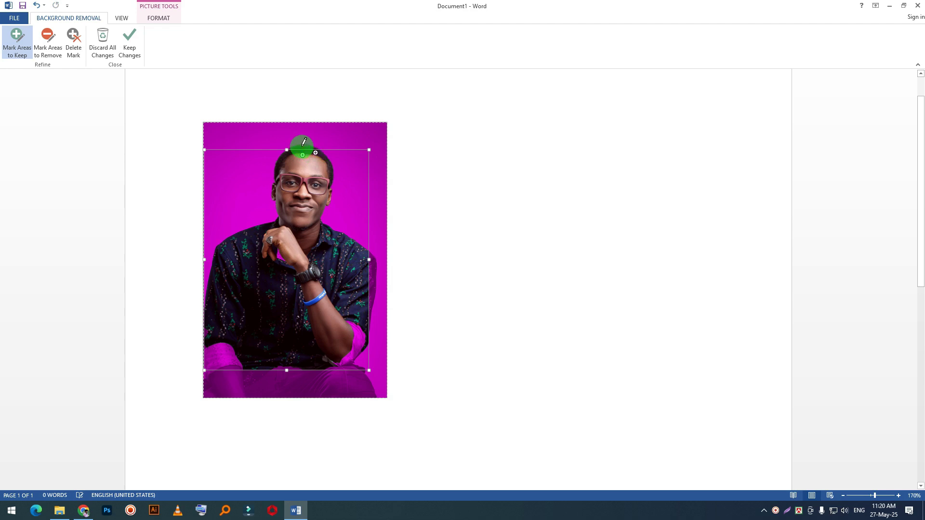
pyautogui.click(347, 384)
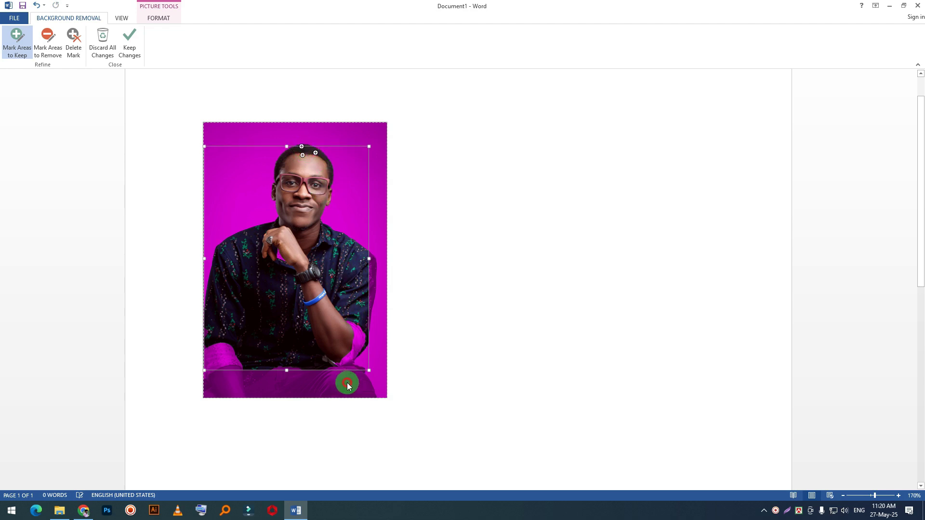
pyautogui.click(340, 377)
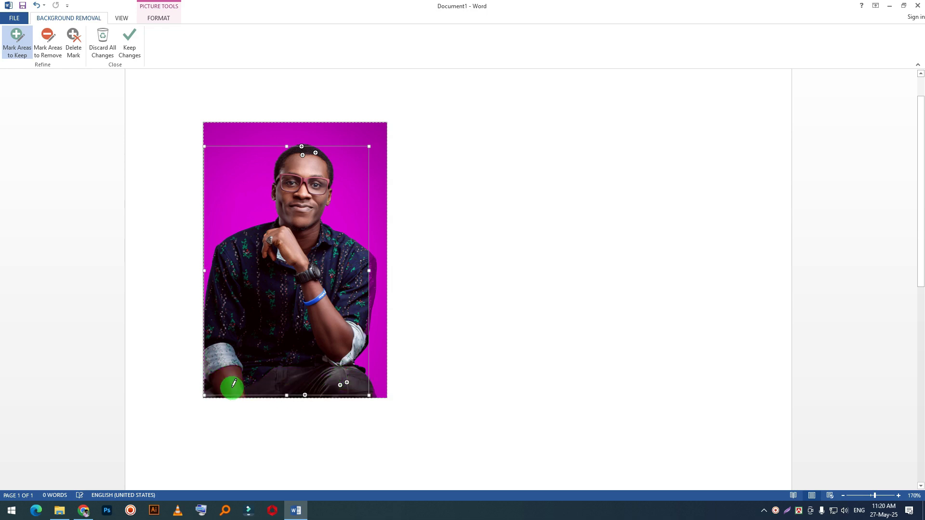
pyautogui.click(372, 288)
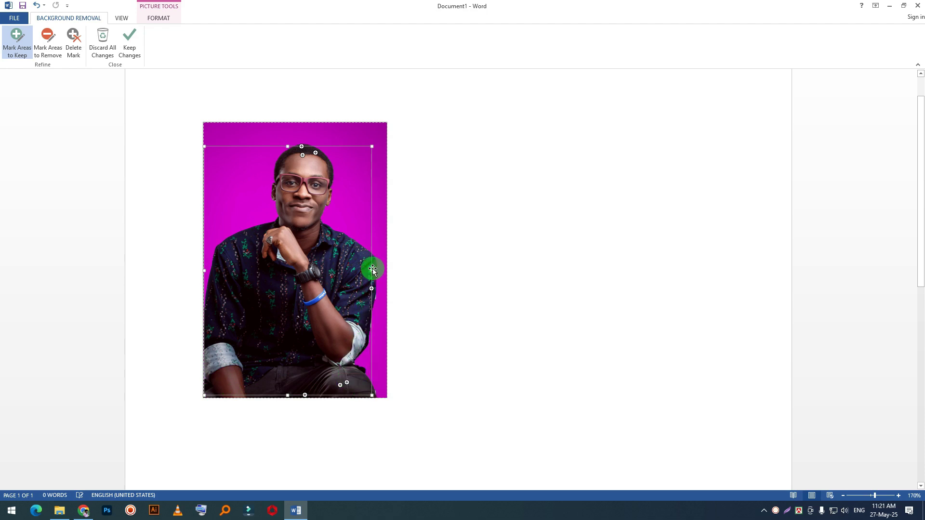
pyautogui.click(382, 357)
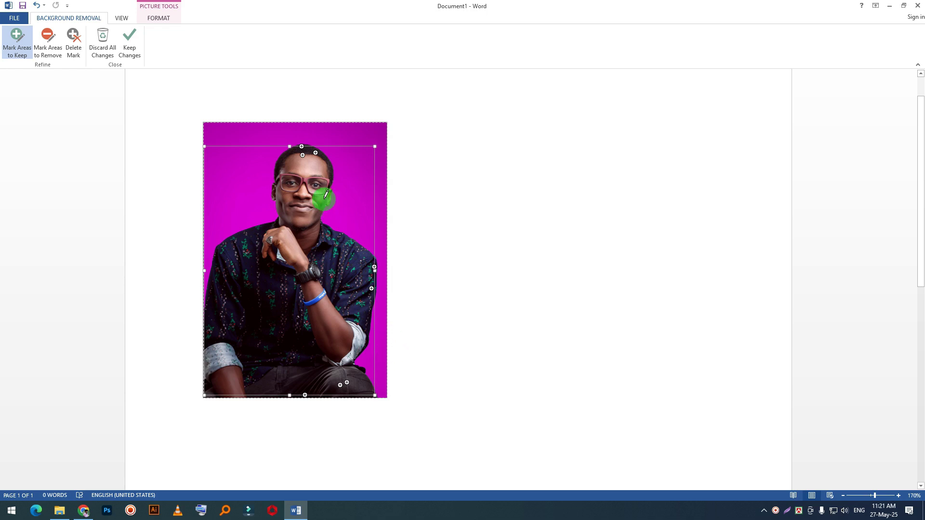
pyautogui.click(129, 43)
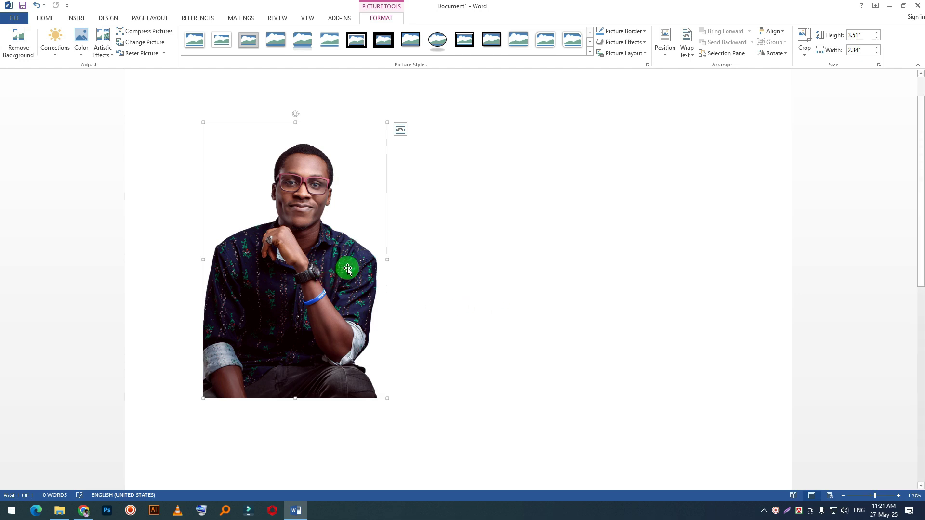
# Delete the cut-out portrait from the document
pyautogui.press('BackSpace')
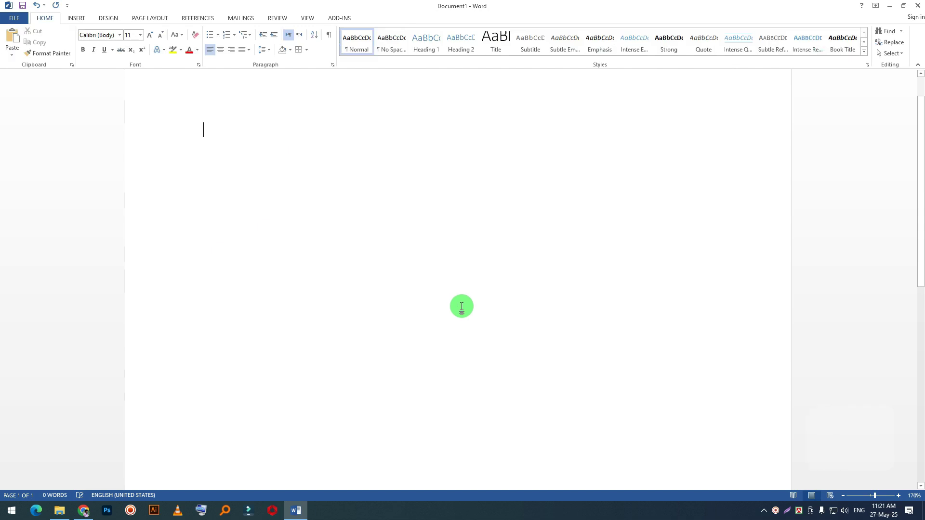